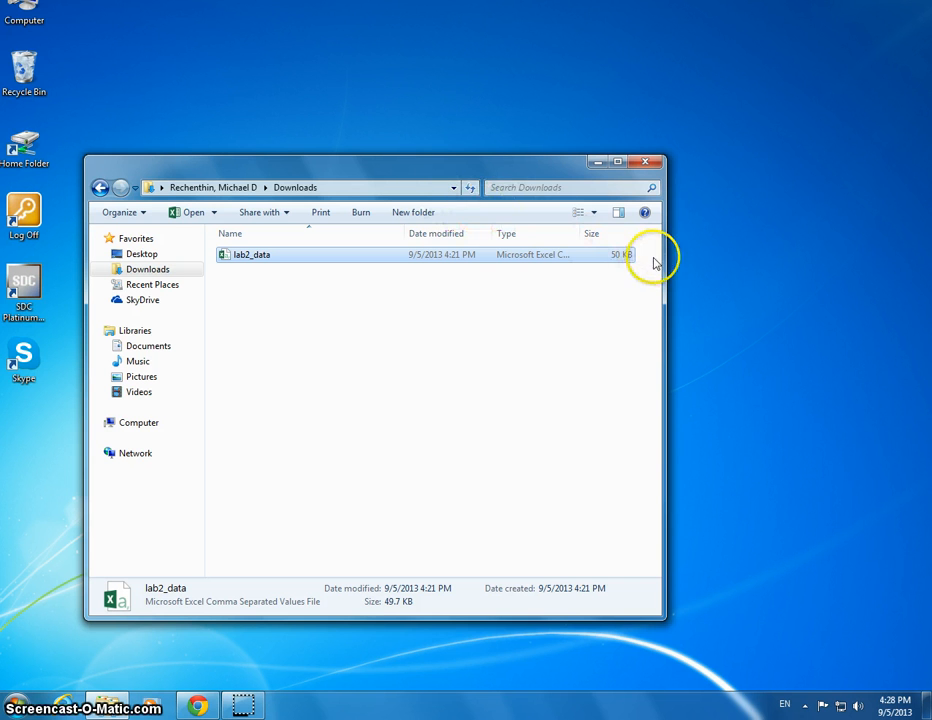
- Open the lab2_data CSV file from Downloads in Notepad++ and place its window lower on the desktop
left_click_drag(663, 260, 803, 260)
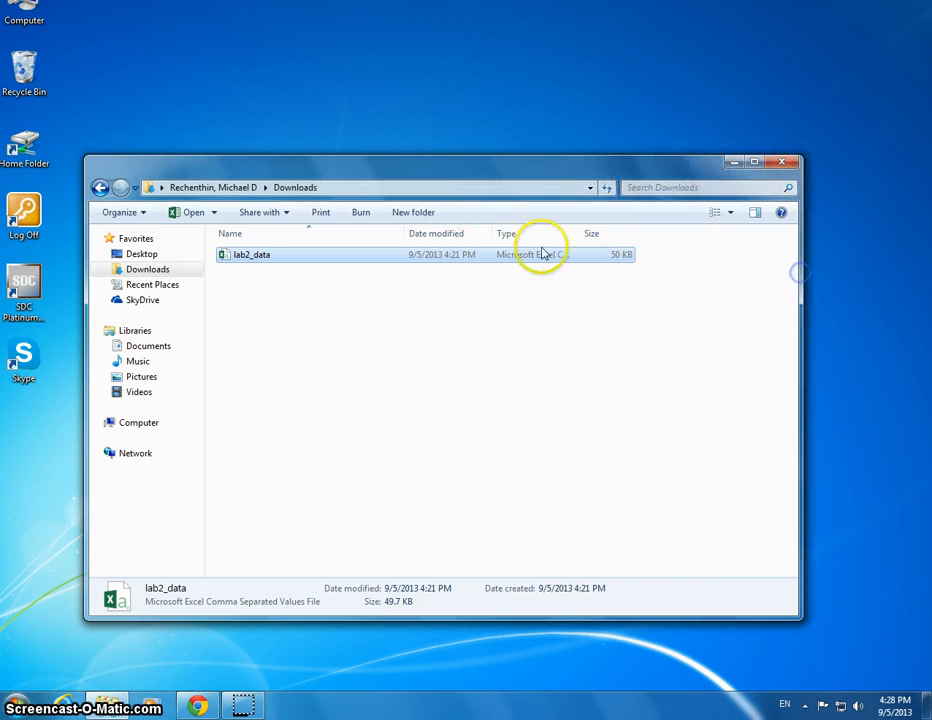
right_click(385, 259)
left_click(329, 281)
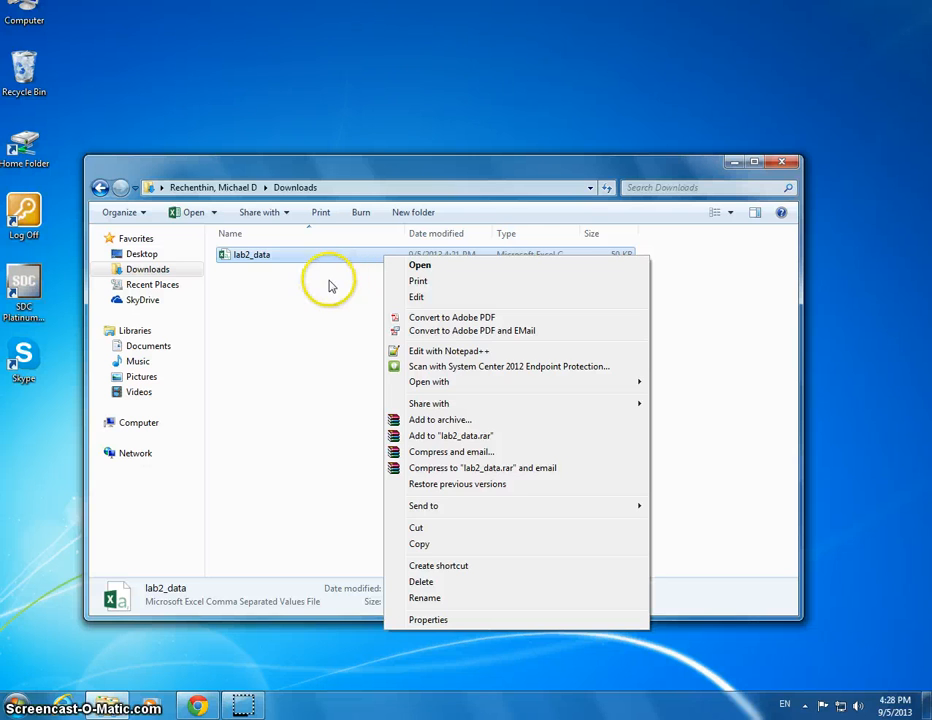
left_click(317, 259)
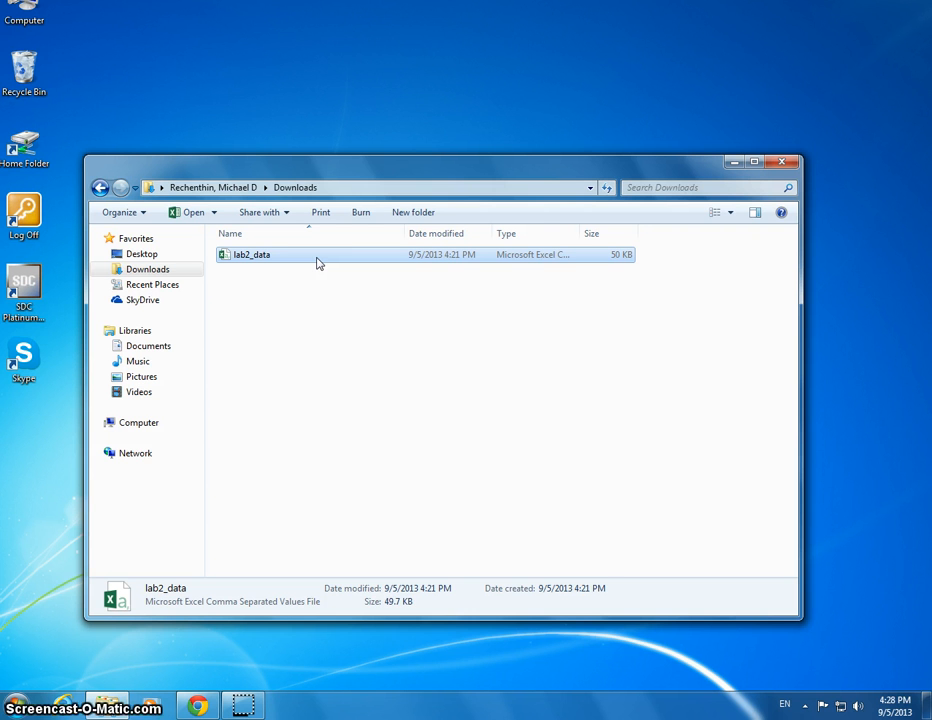
right_click(317, 261)
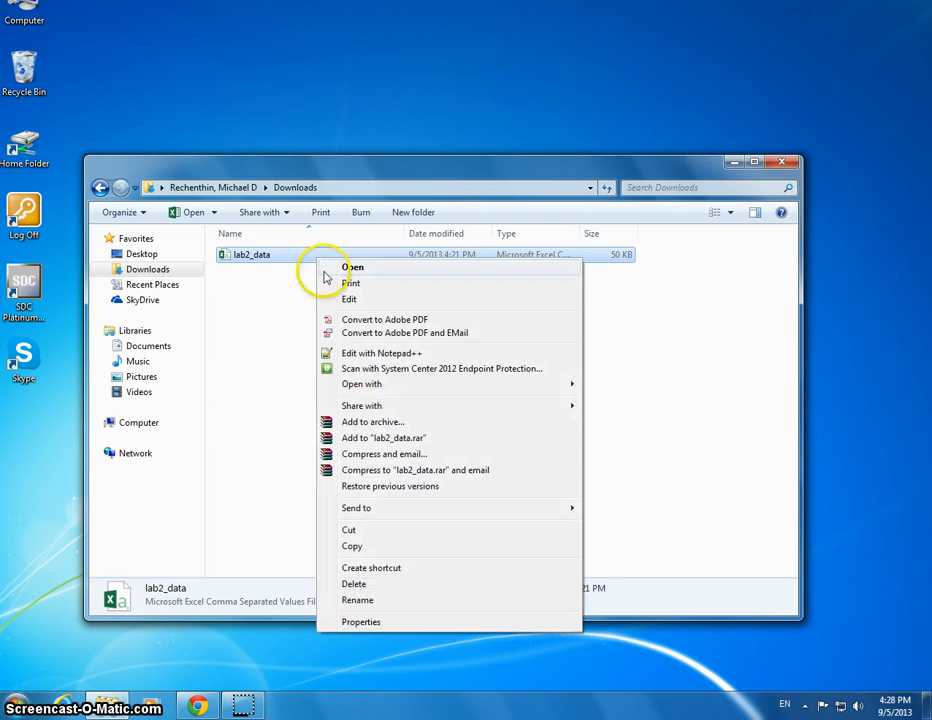
left_click(358, 353)
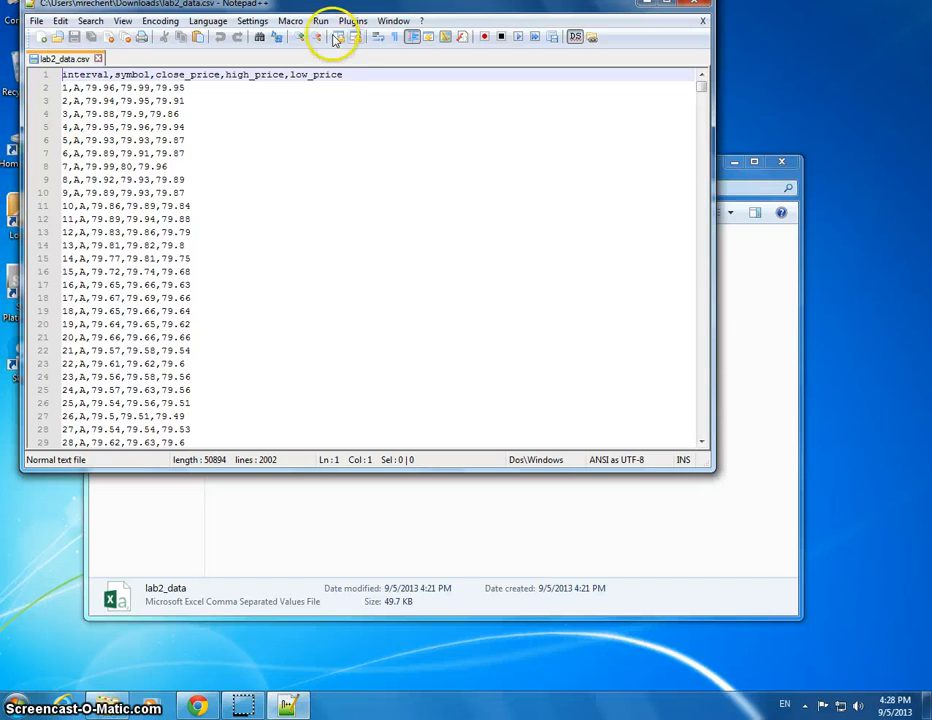
left_click_drag(358, 10, 470, 193)
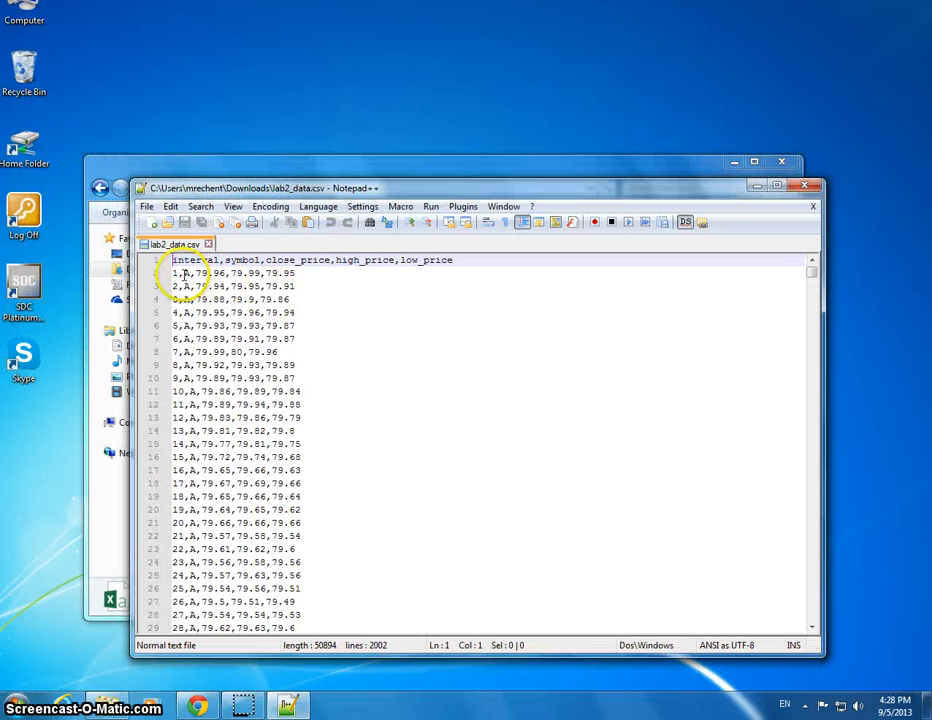
- Examine the header row and the last records of lab2_data.csv as plain text, and close Notepad++
left_click_drag(184, 274, 496, 243)
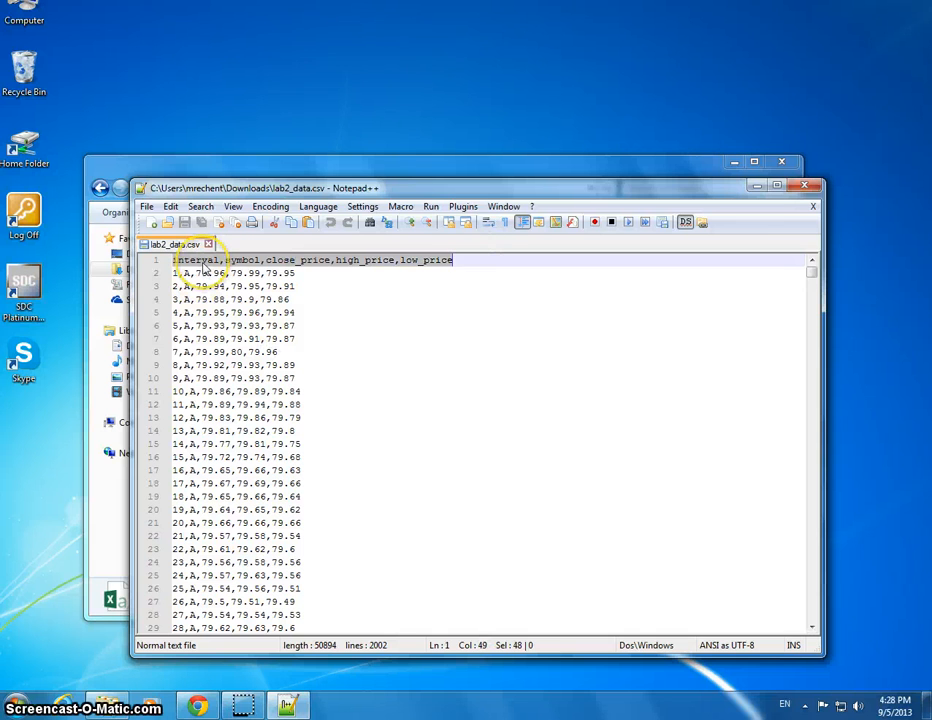
left_click(203, 261)
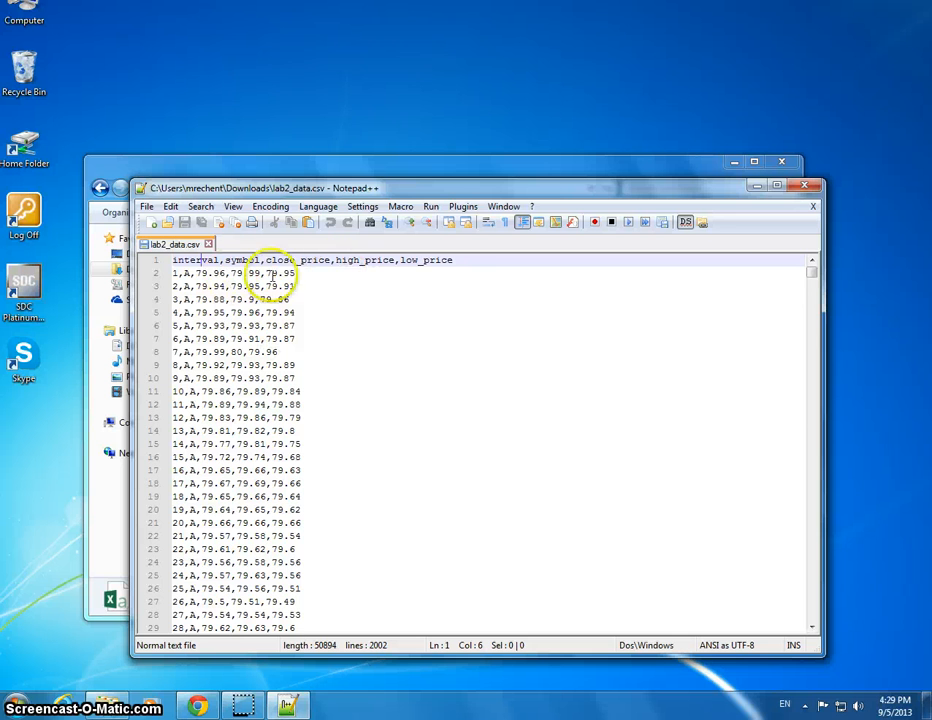
left_click_drag(813, 268, 817, 638)
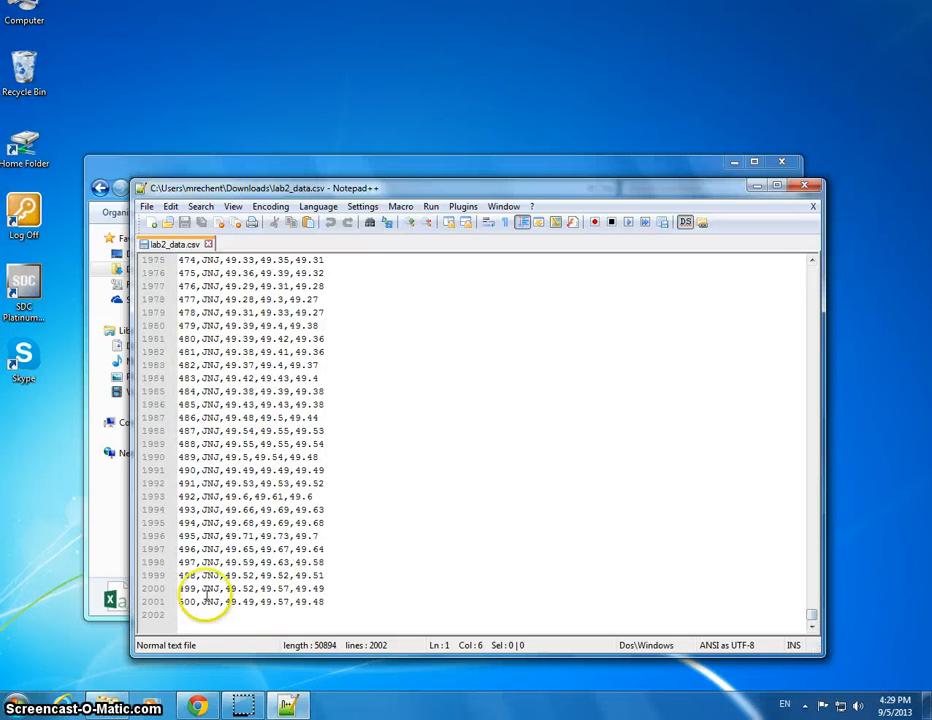
left_click(170, 602)
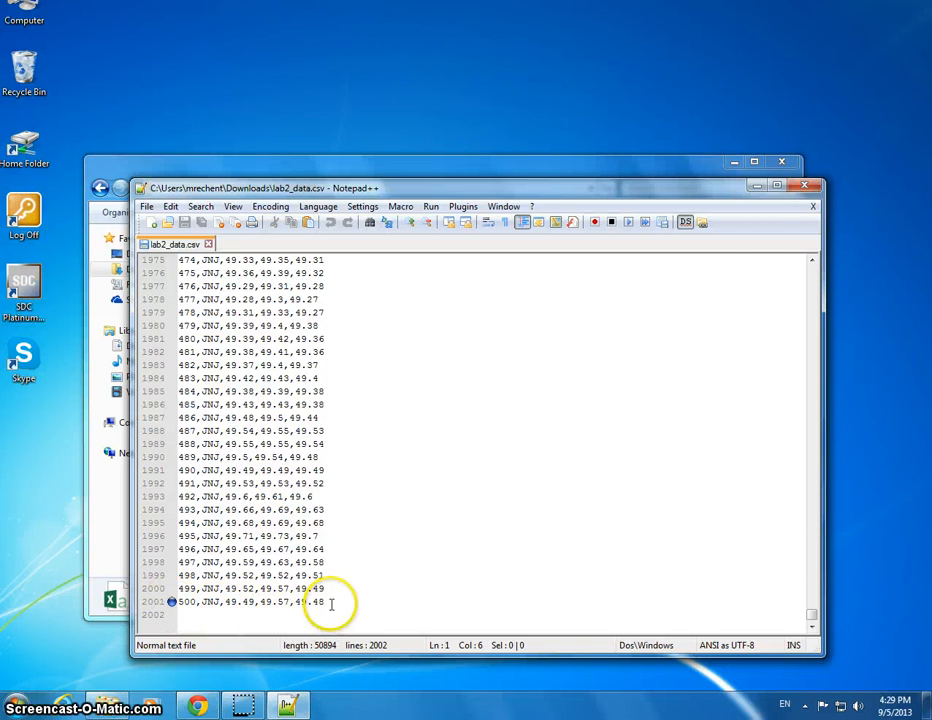
left_click(805, 186)
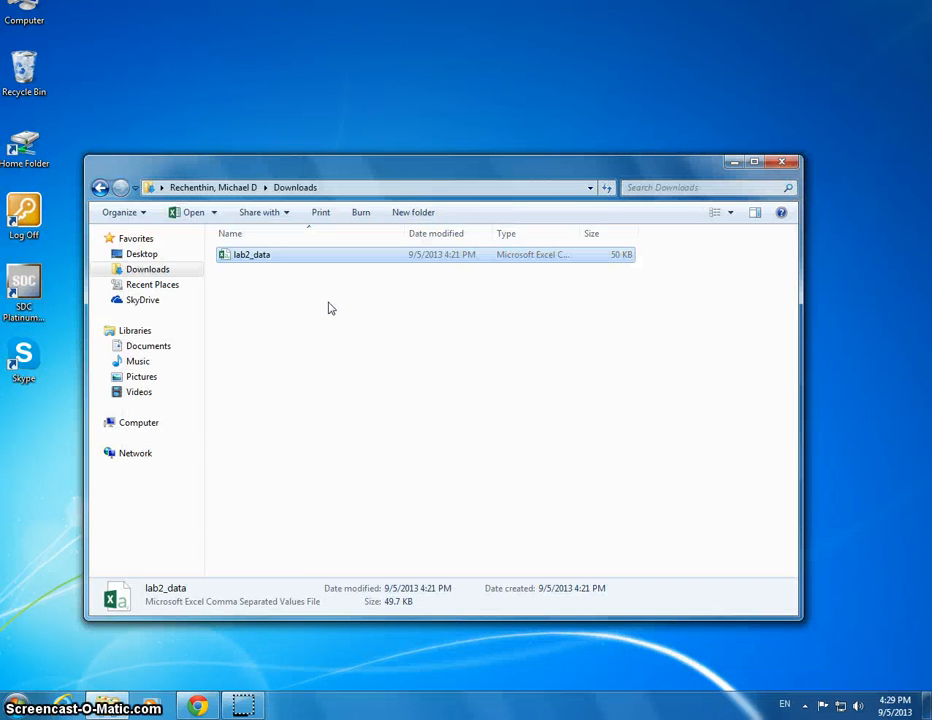
- Open lab2_data in Excel, and center columns A to E with their widths auto-fitted to the contents
left_click(279, 263)
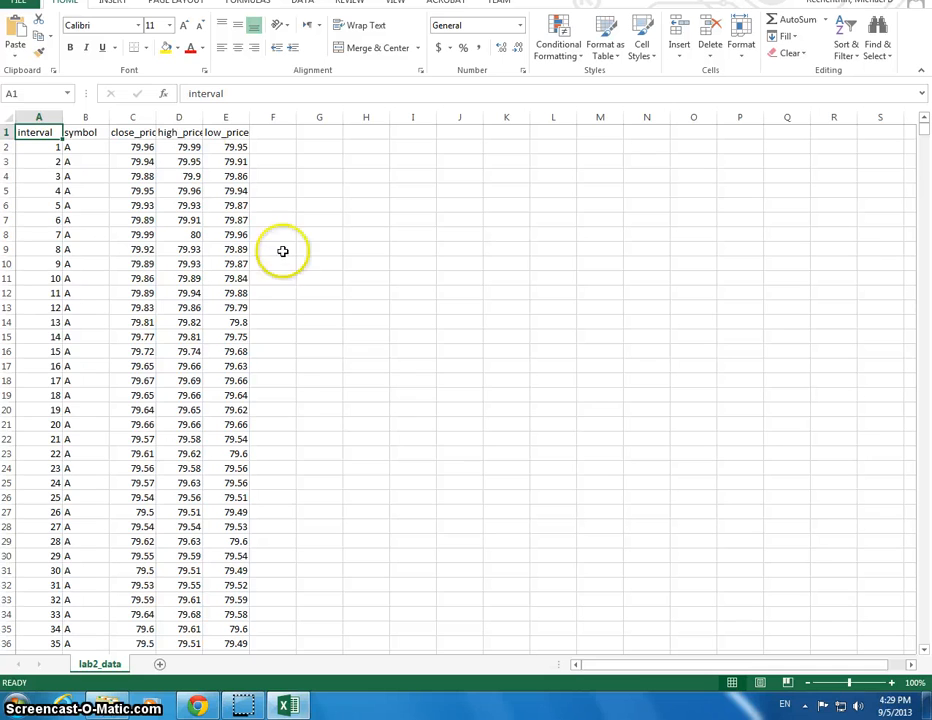
left_click_drag(38, 117, 226, 117)
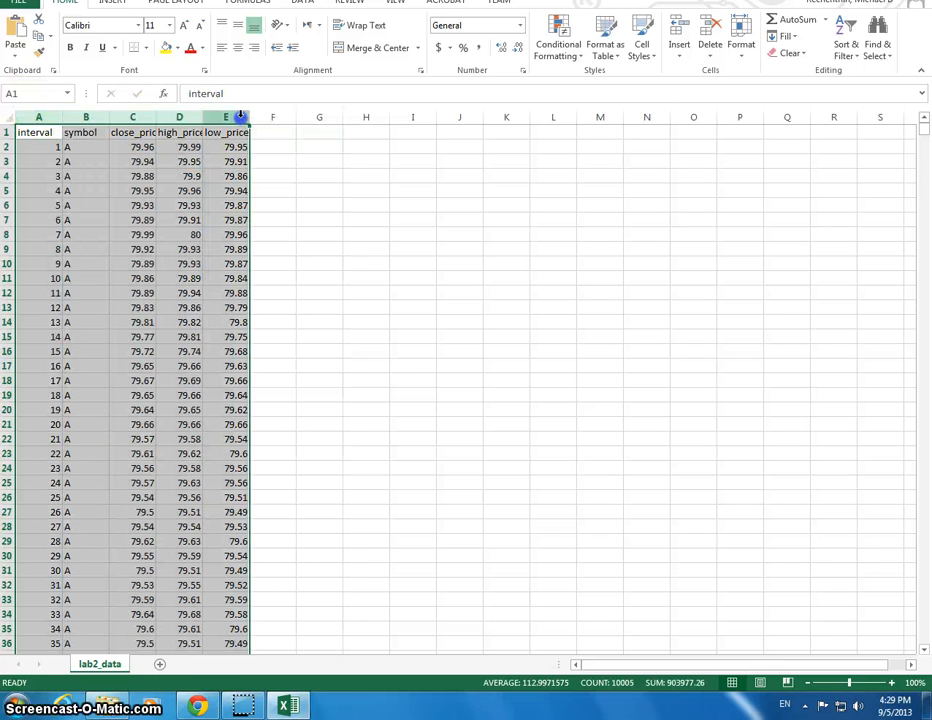
left_click(241, 55)
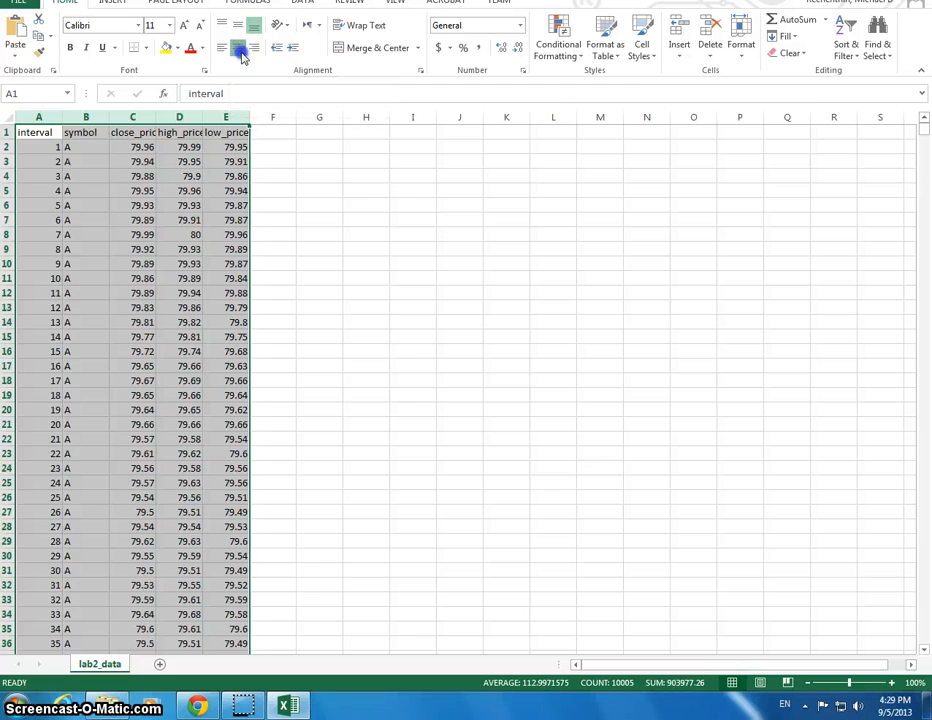
double_click(153, 119)
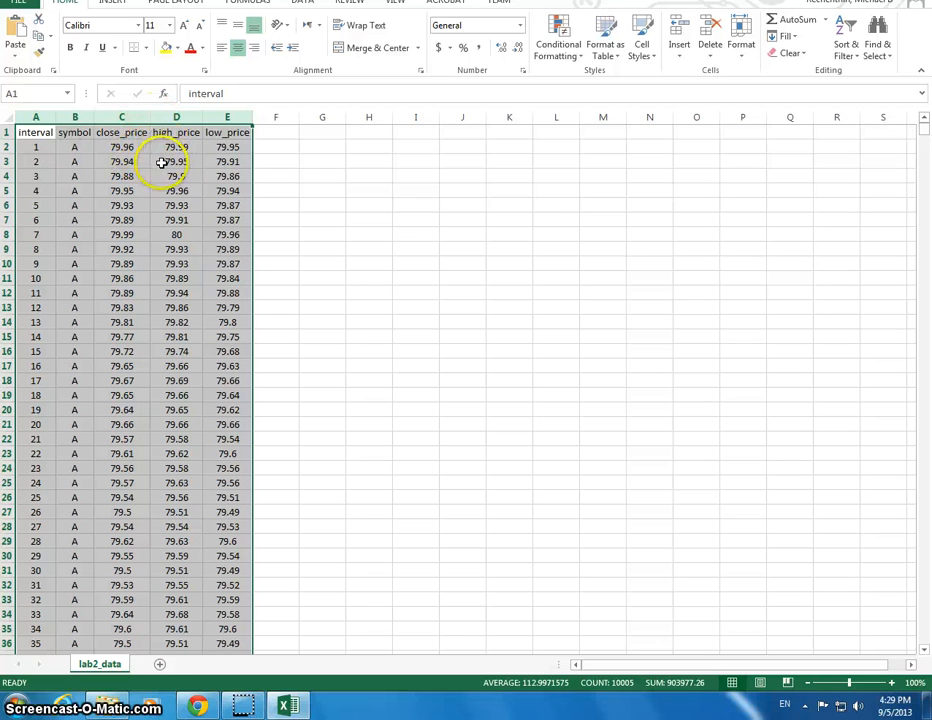
left_click(59, 158)
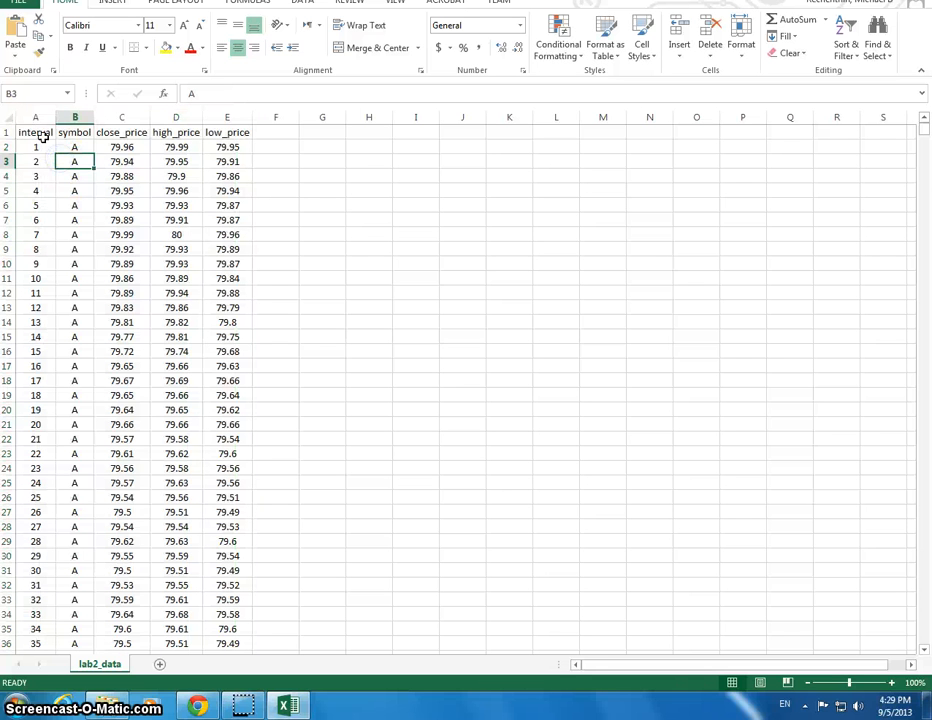
- Examine the interval, symbol, close_price, high_price and low_price values of the first record in row 2
left_click(46, 146)
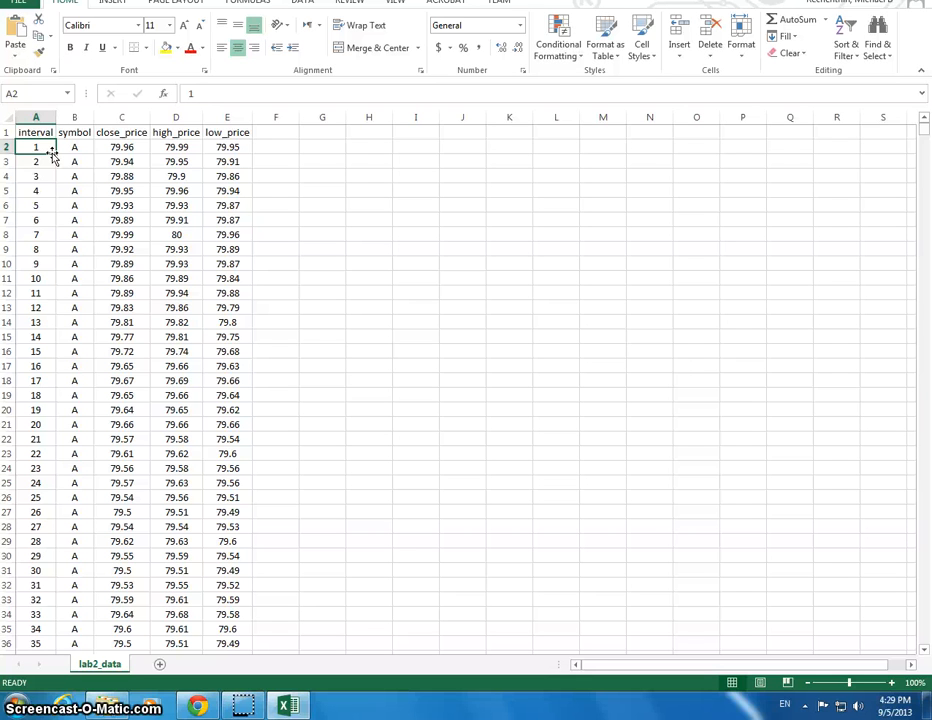
left_click(48, 161)
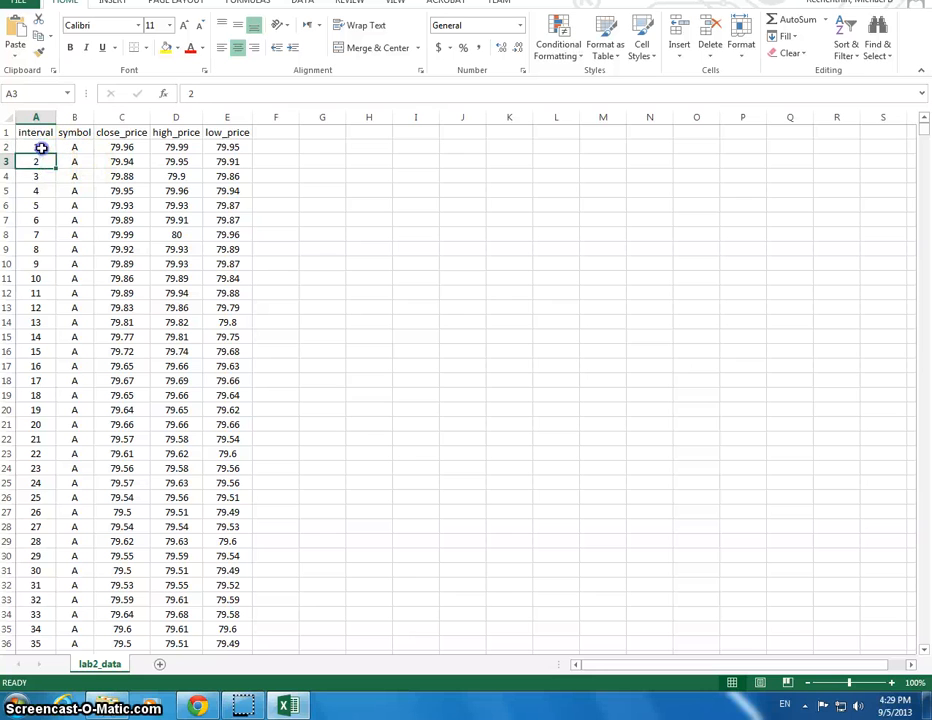
left_click(41, 148)
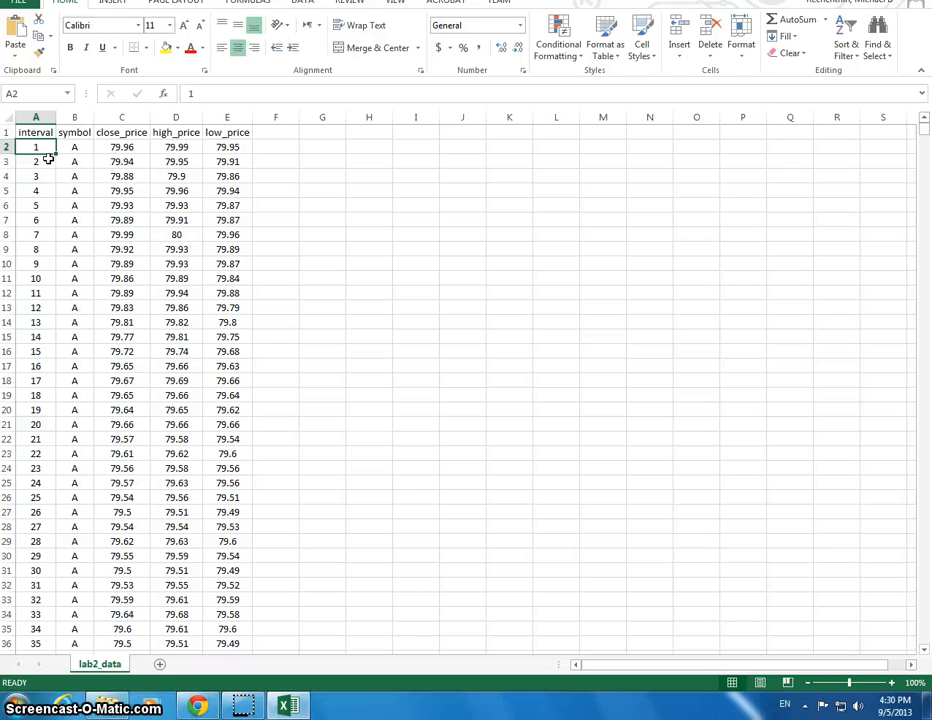
left_click(73, 149)
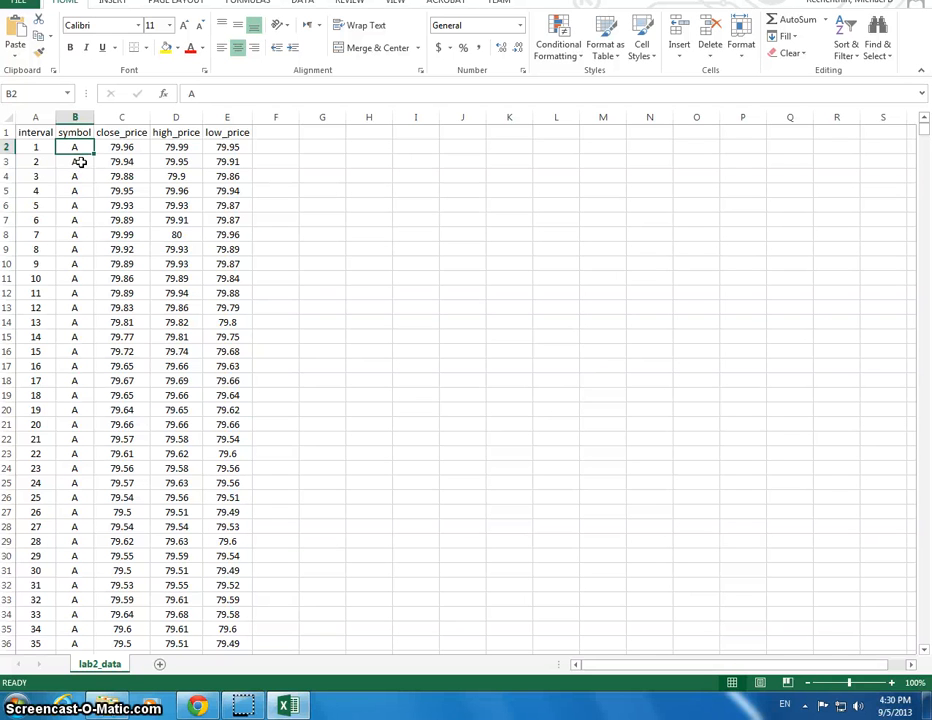
left_click(112, 151)
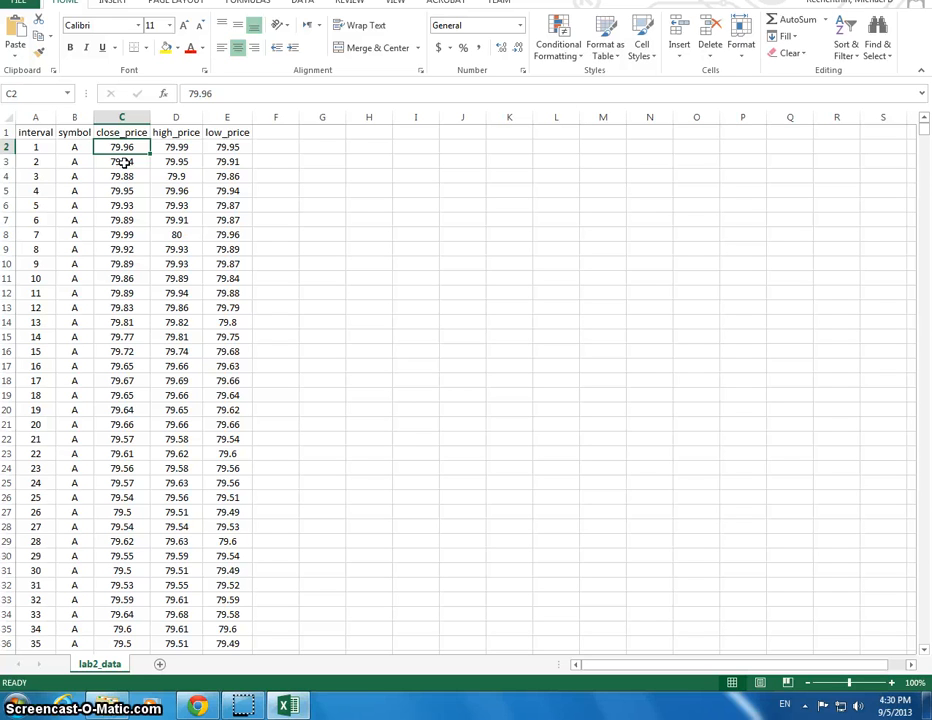
left_click(165, 146)
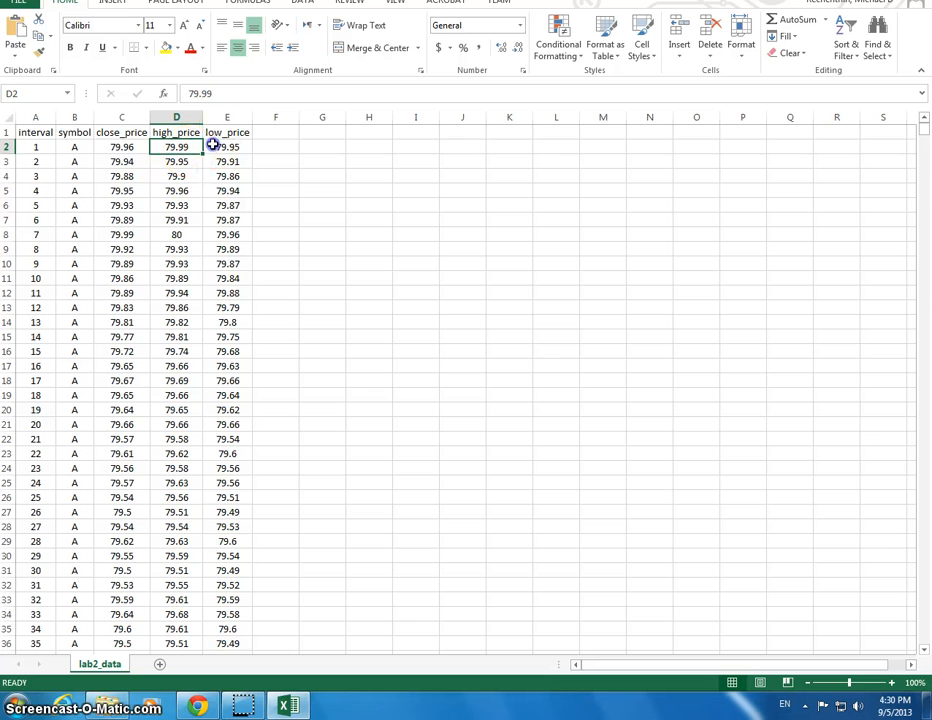
left_click(213, 146)
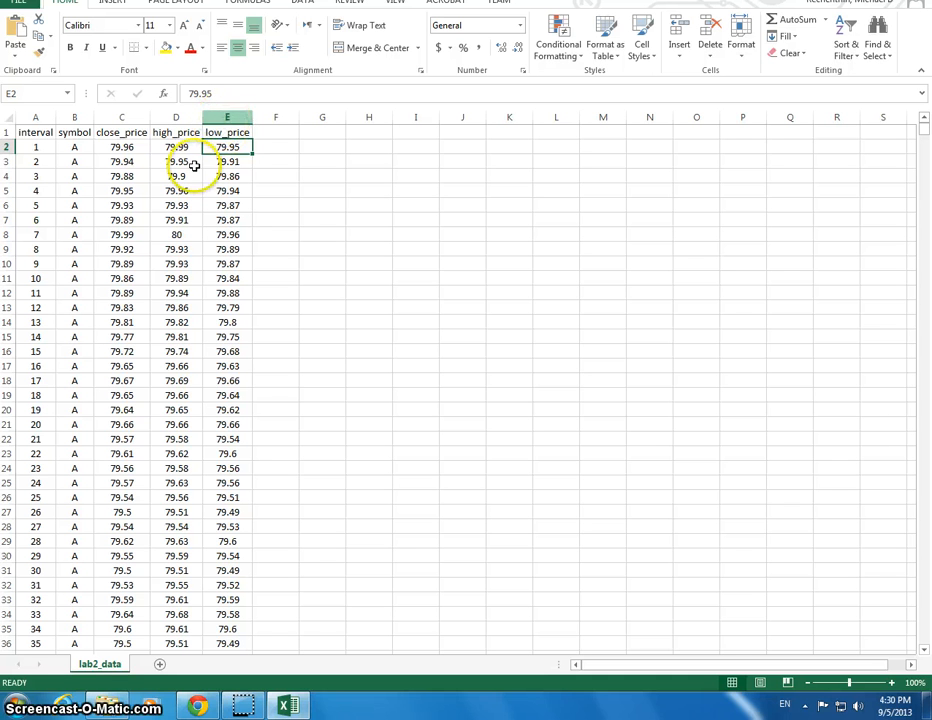
- Locate the row where the records for symbol A end and the records for BAC begin
scroll(193, 168, "down", 20)
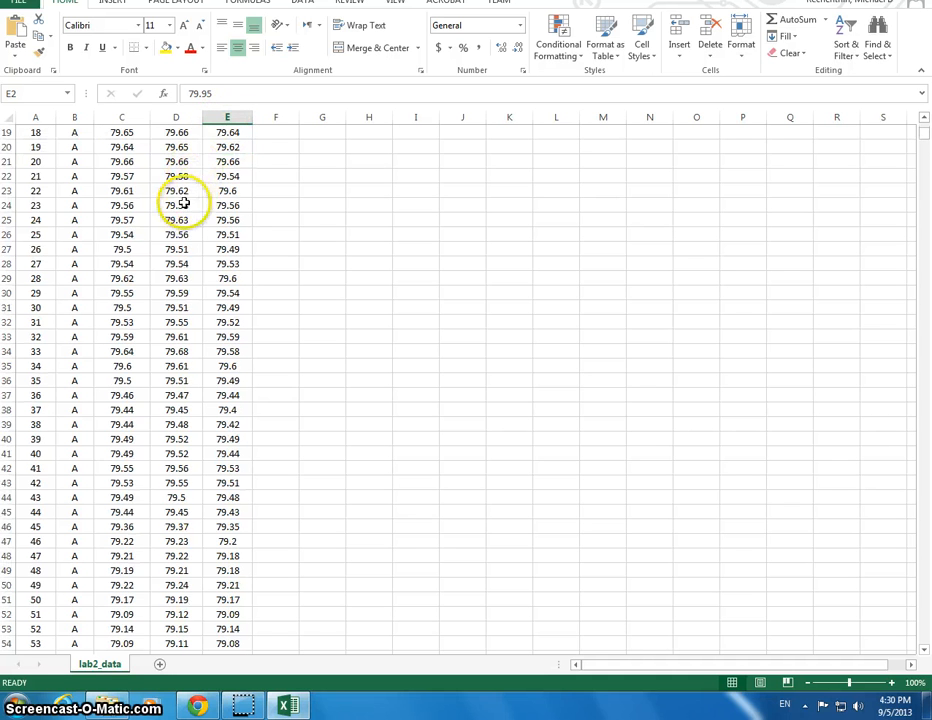
scroll(35, 228, "down", 18)
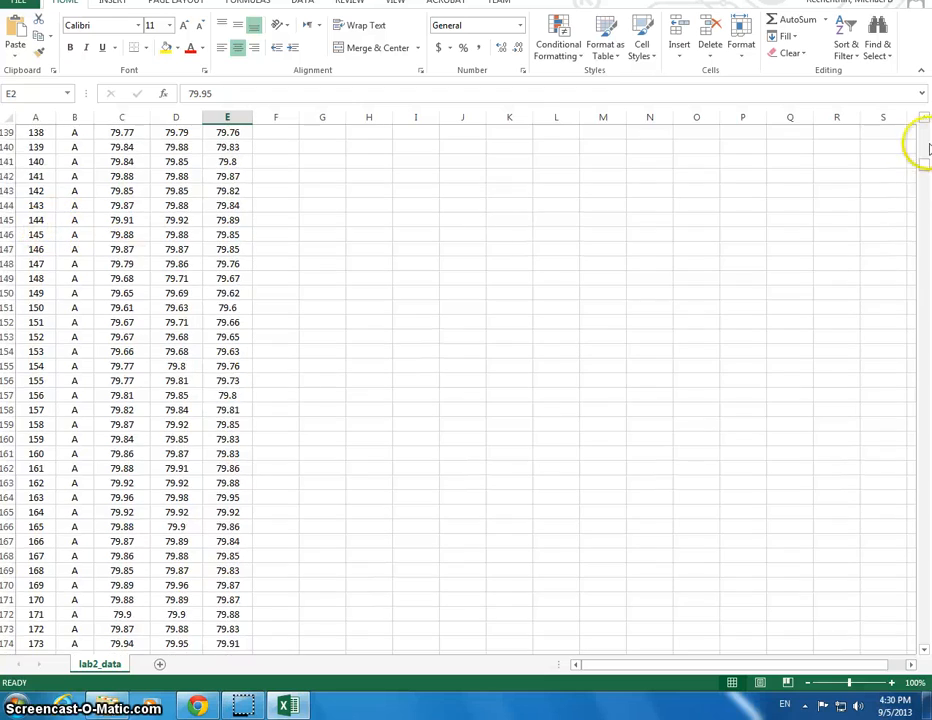
scroll(924, 190, "up", 12)
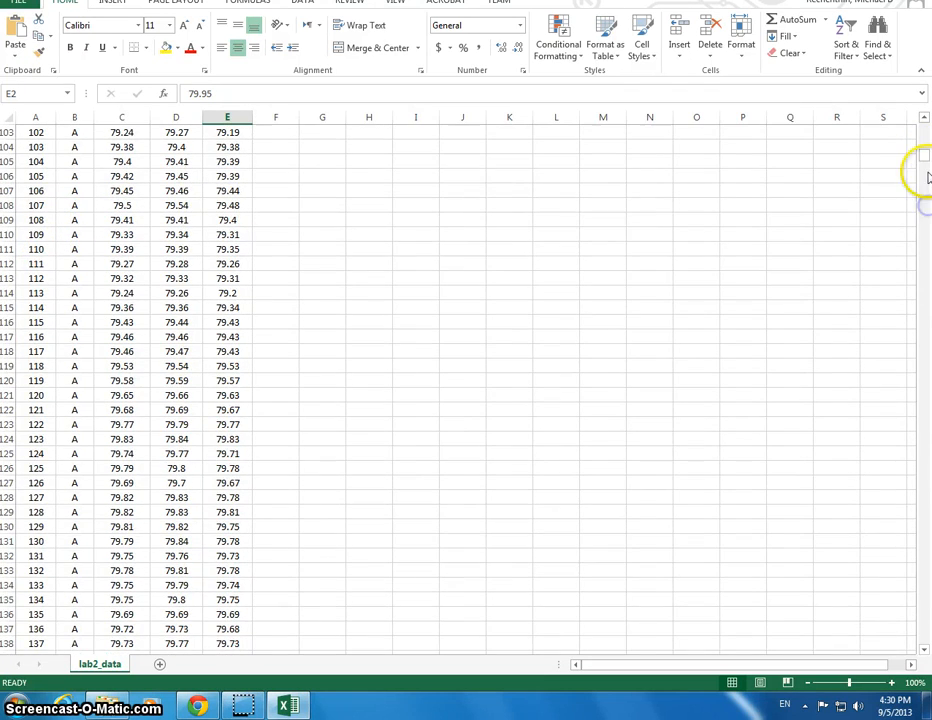
left_click_drag(924, 160, 926, 258)
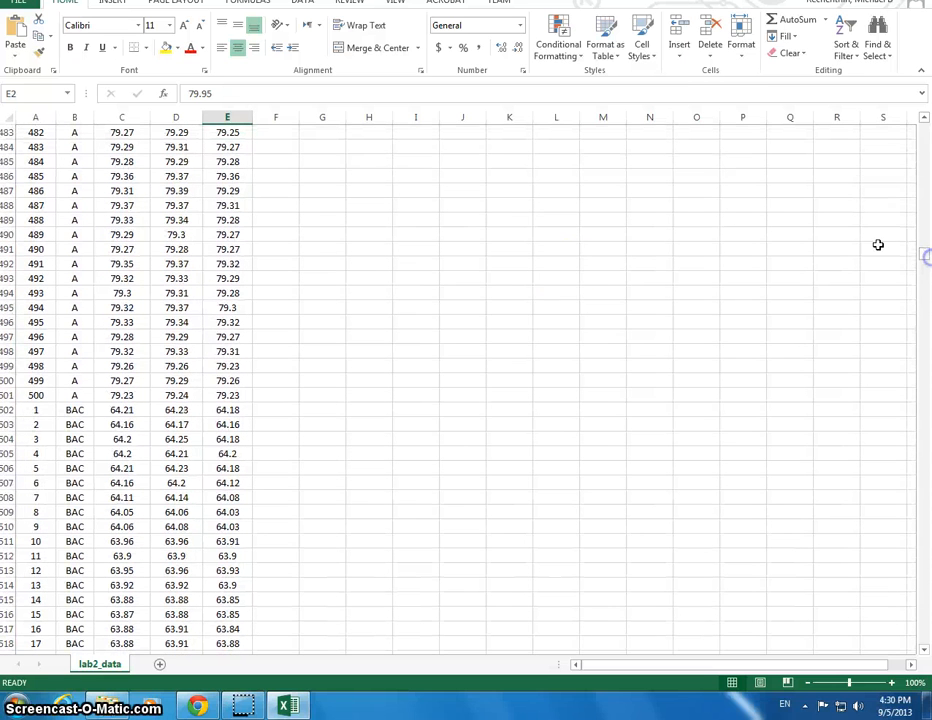
left_click(40, 395)
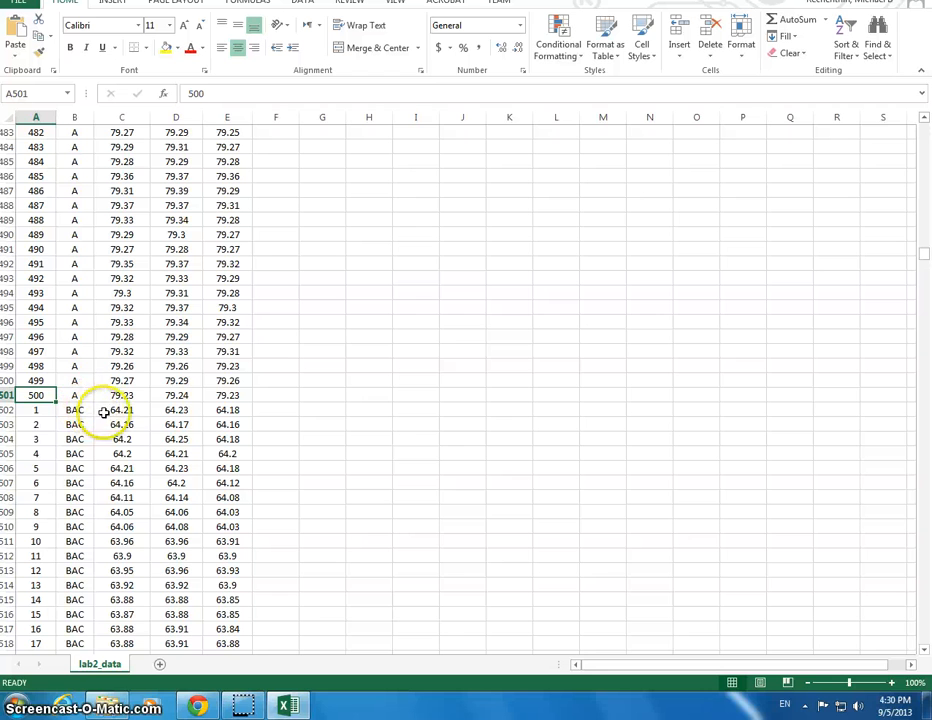
scroll(104, 405, "down", 2)
left_click(89, 259)
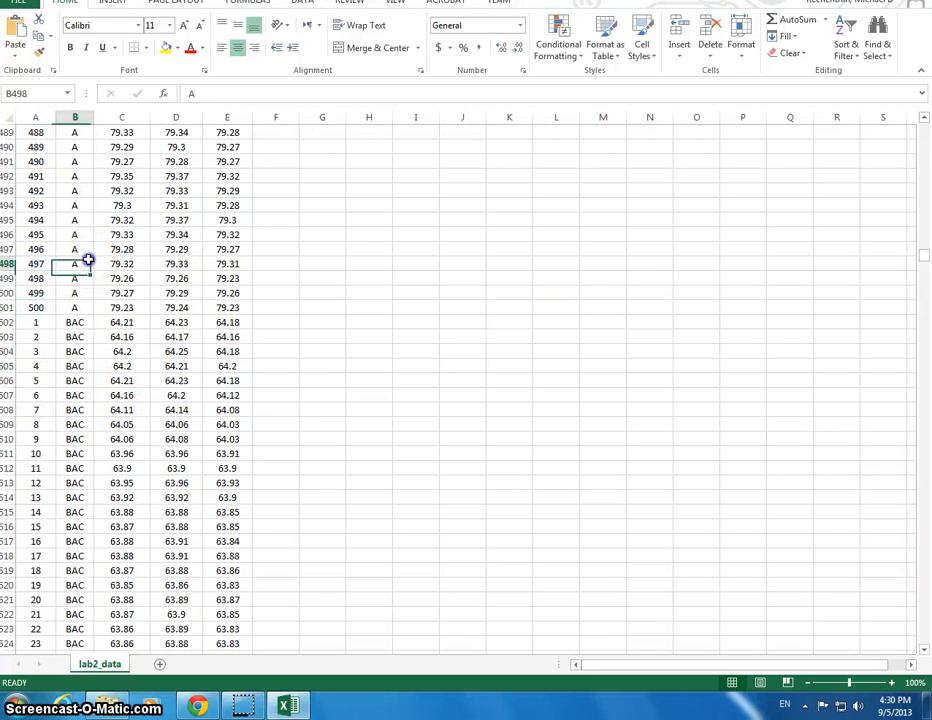
left_click(84, 320)
- Locate the first records for symbols C and JNJ, and look through the opening JNJ rows
scroll(156, 375, "down", 8)
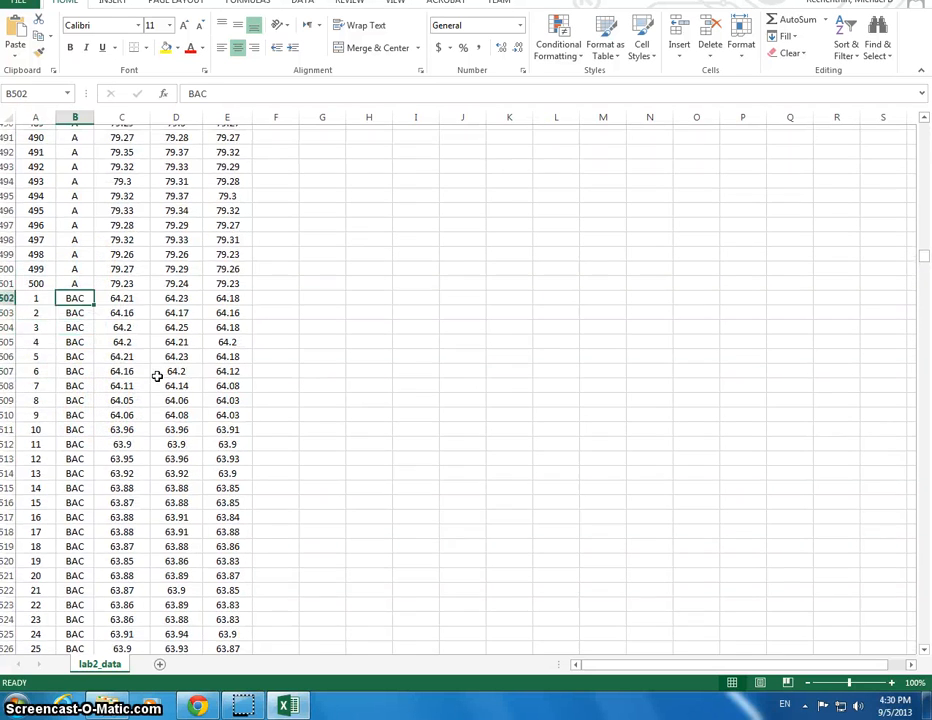
left_click_drag(920, 256, 922, 387)
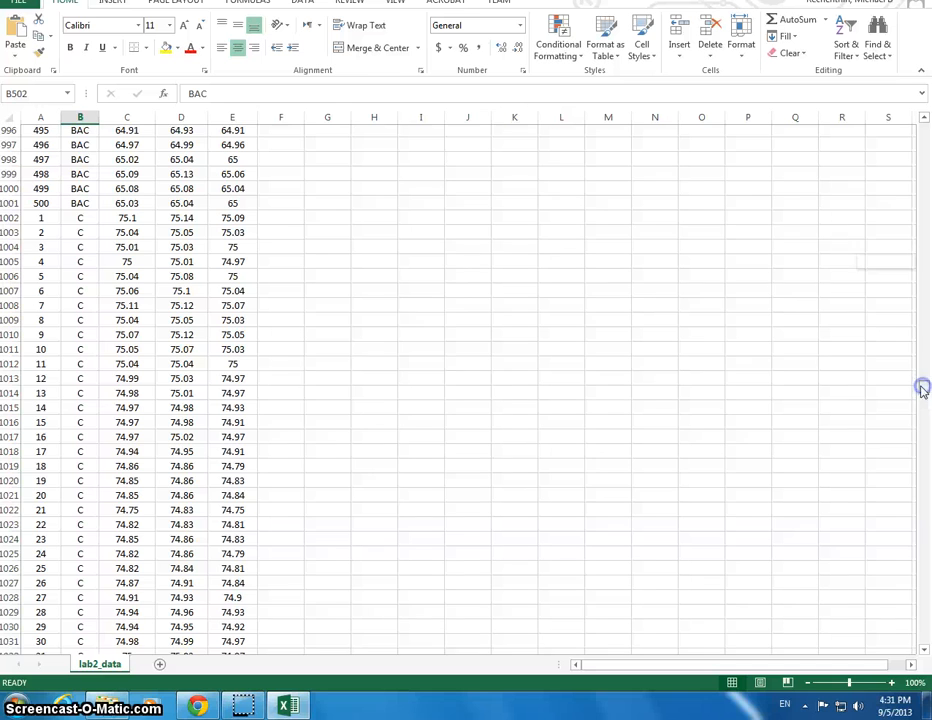
left_click(84, 219)
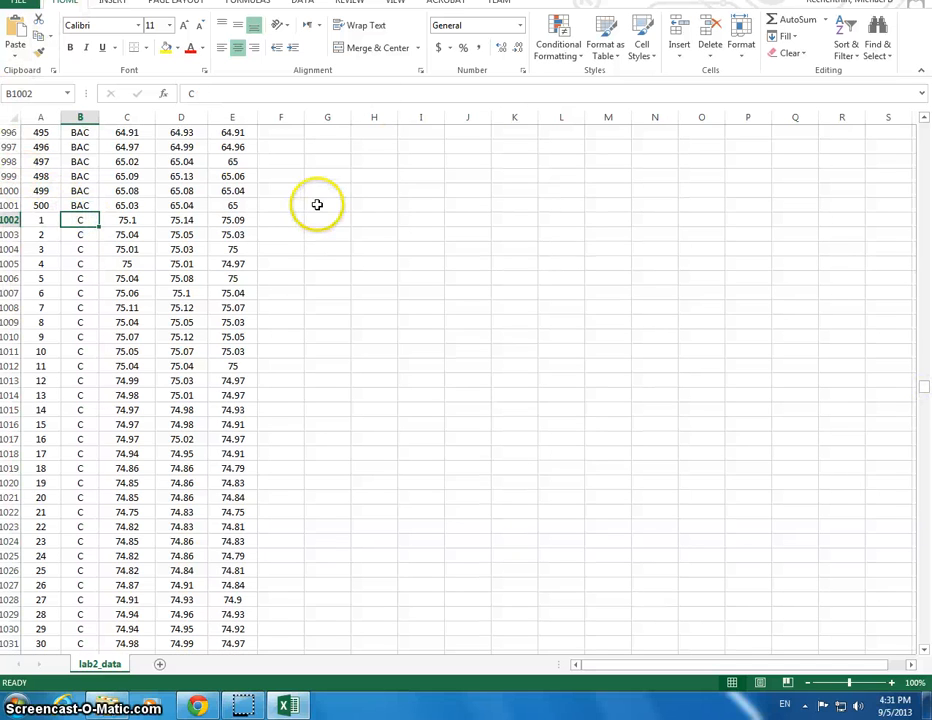
left_click_drag(921, 388, 903, 514)
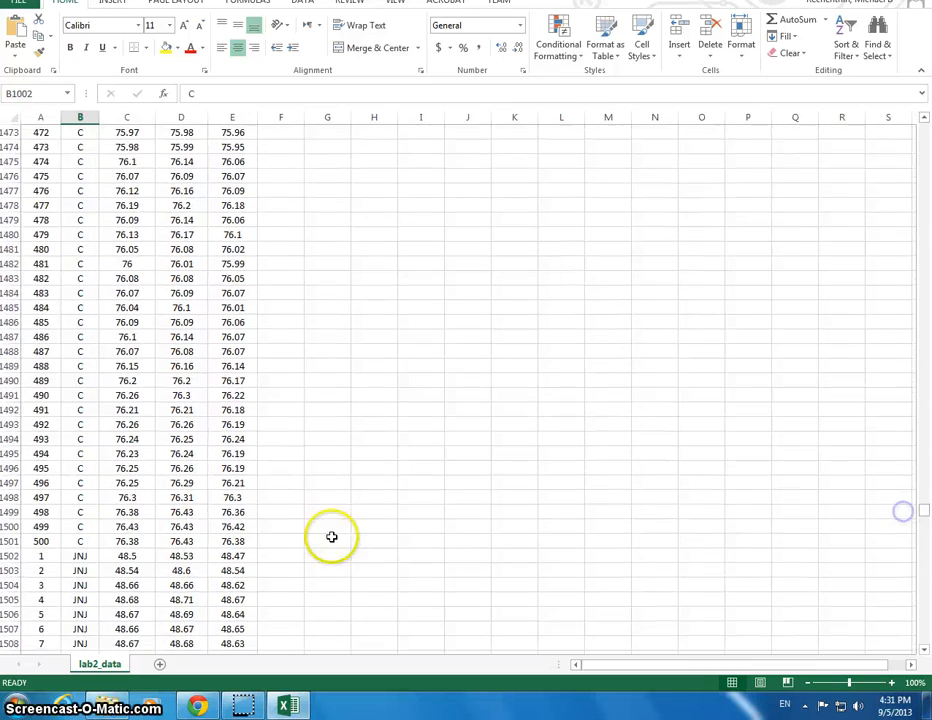
scroll(96, 535, "down", 2)
left_click(87, 469)
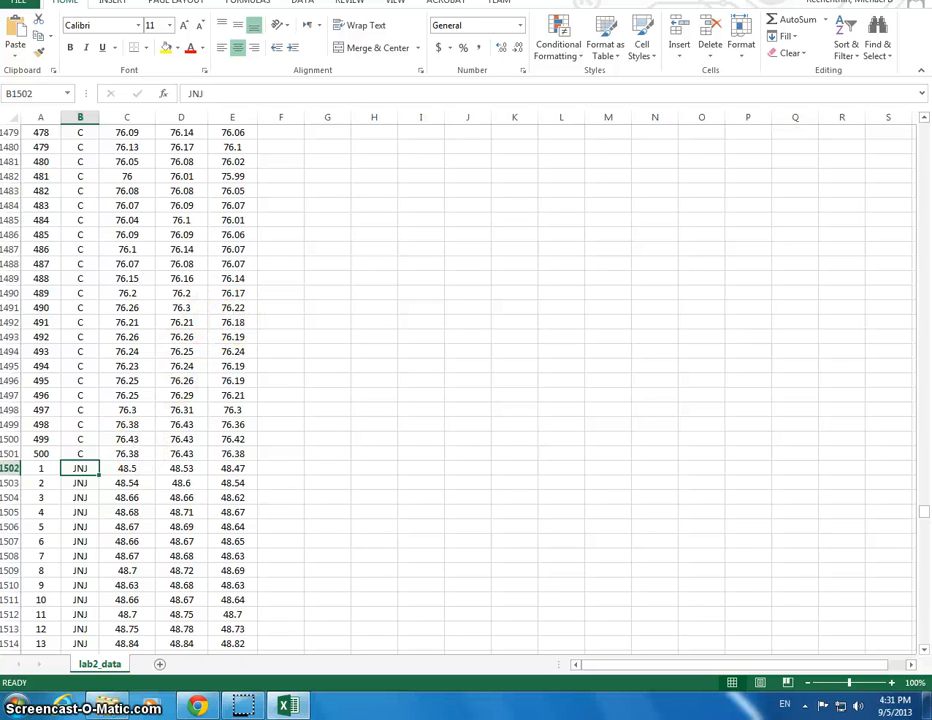
scroll(840, 288, "down", 10)
scroll(839, 292, "down", 2)
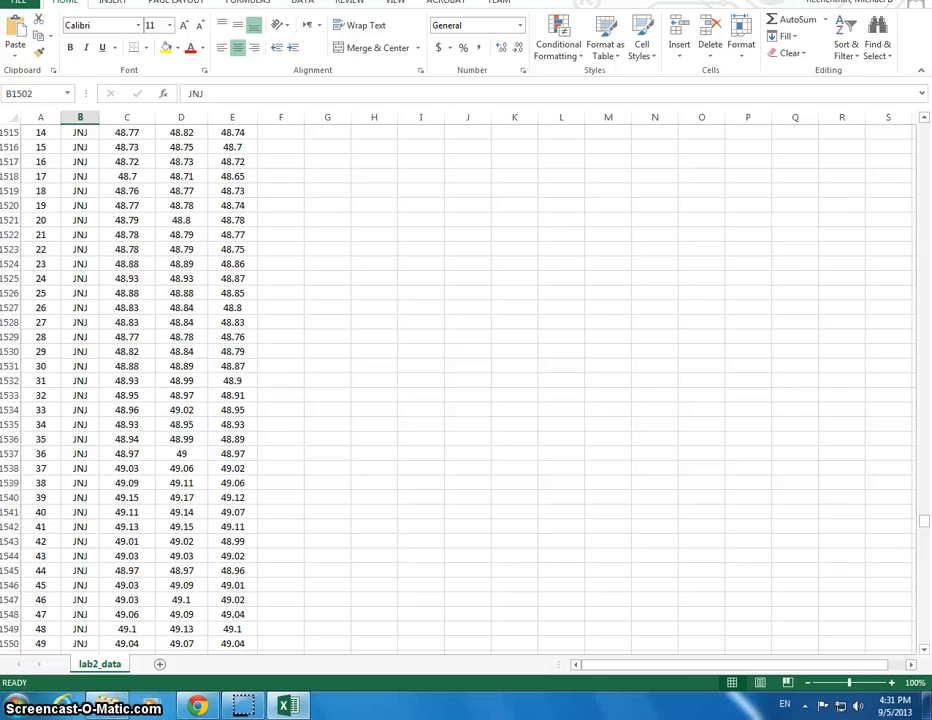
- Close the lab2_data workbook without saving the changes to the CSV file
left_click_drag(612, 2, 582, 179)
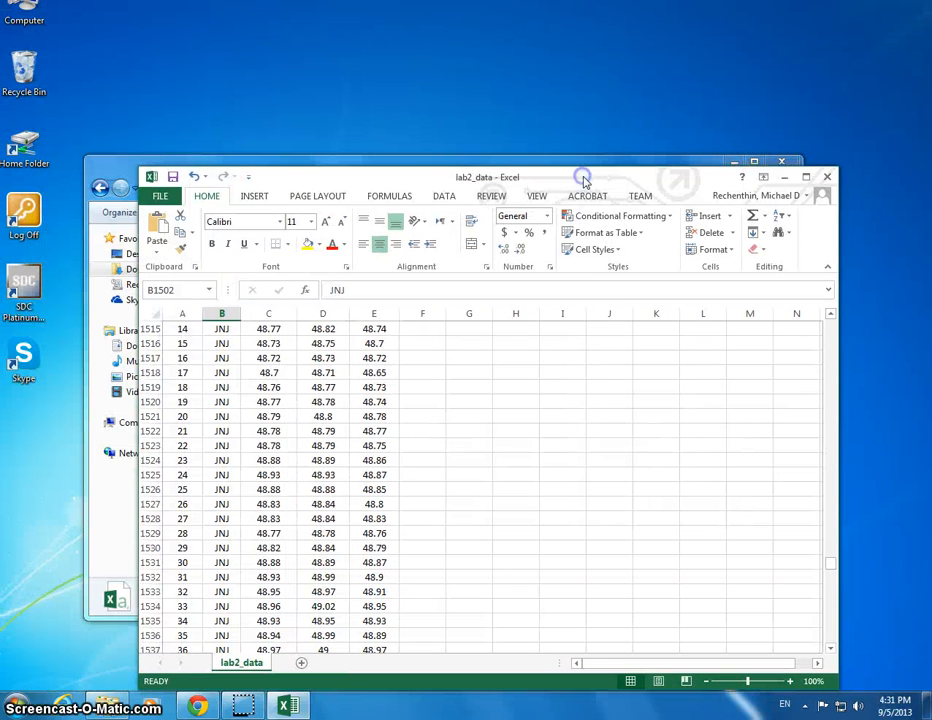
left_click(829, 177)
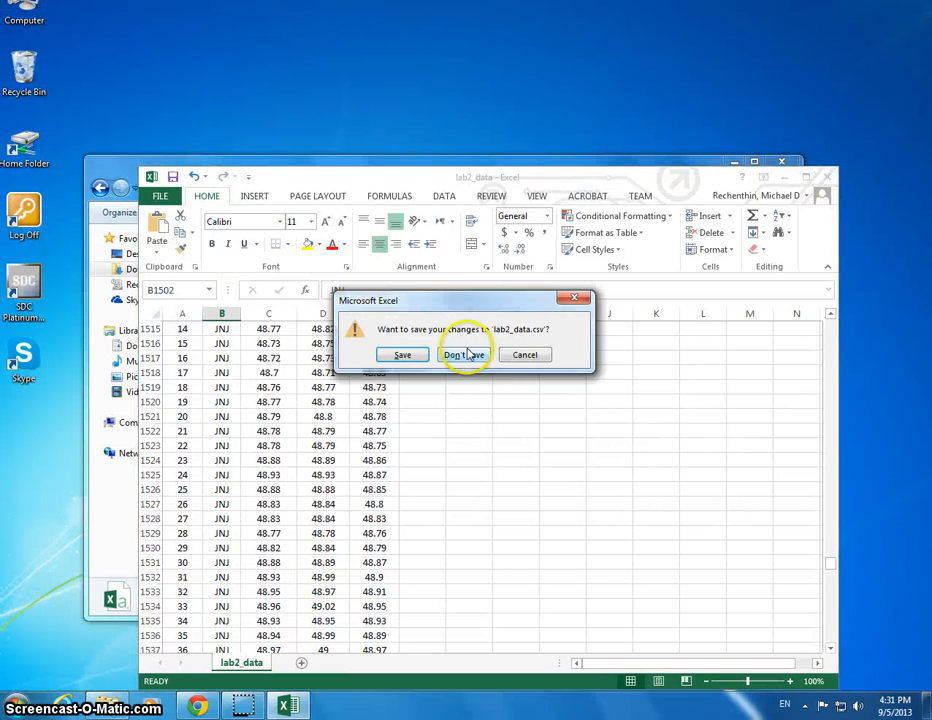
left_click(462, 354)
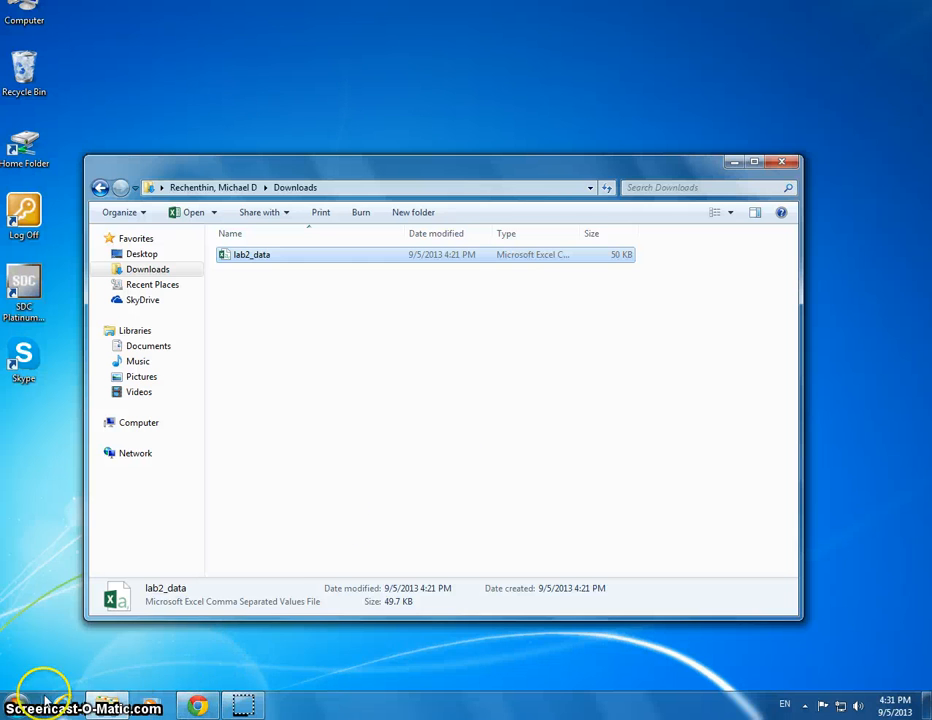
- Find SQL Developer by searching the installed programs for "sql", and launch it
left_click(16, 706)
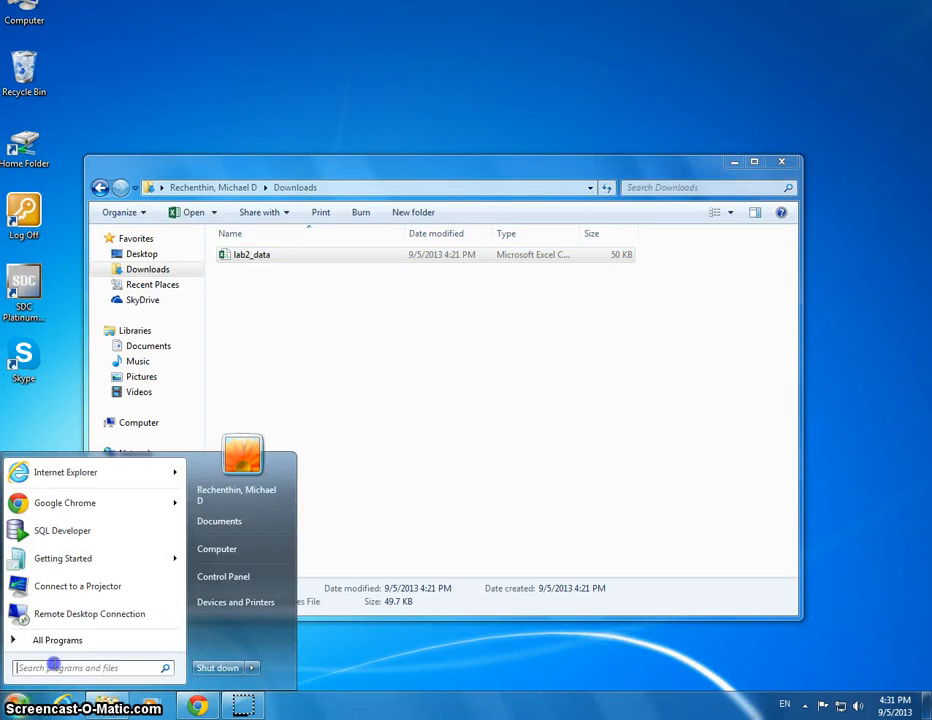
type("sql")
left_click(73, 493)
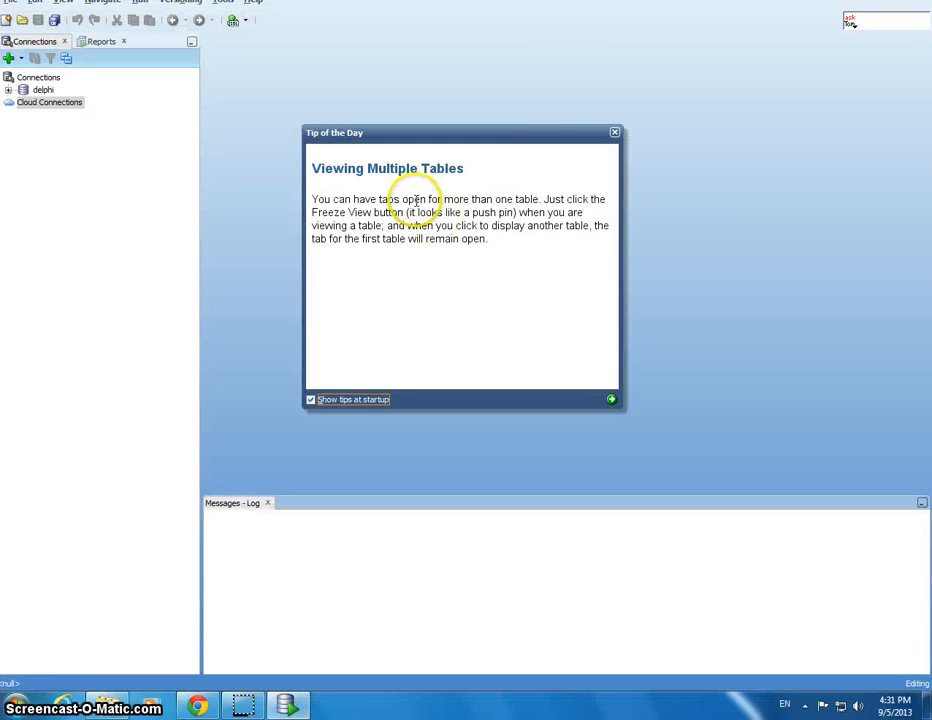
- Connect to the delphi database and expand its list of tables
left_click(9, 90)
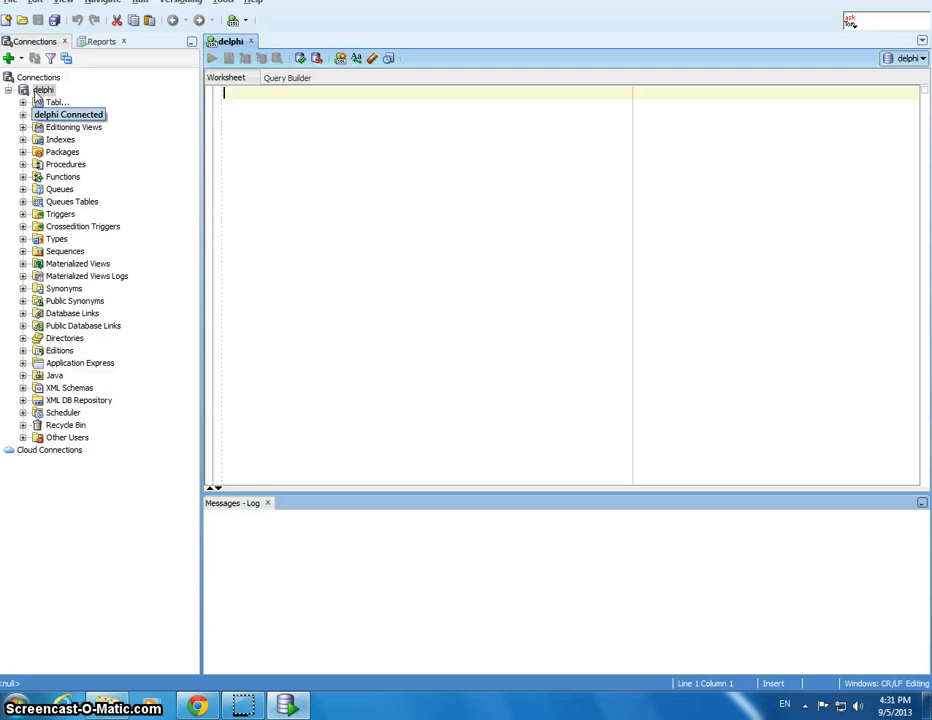
left_click(40, 100)
left_click(23, 103)
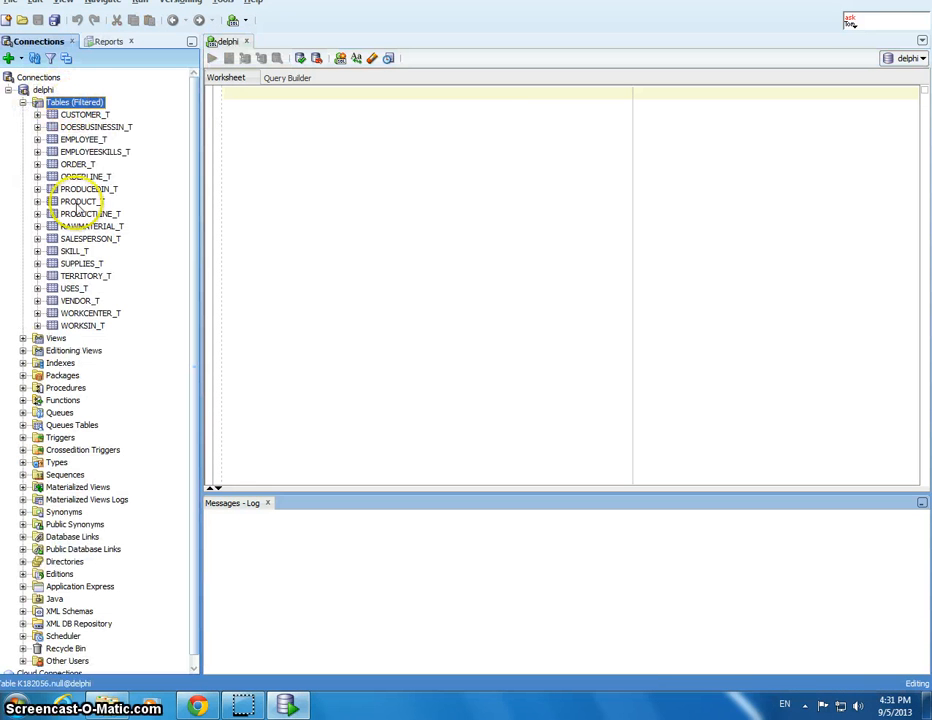
- Start a data import into the delphi tables, using lab2_data.csv from the Downloads folder as the source file
right_click(88, 103)
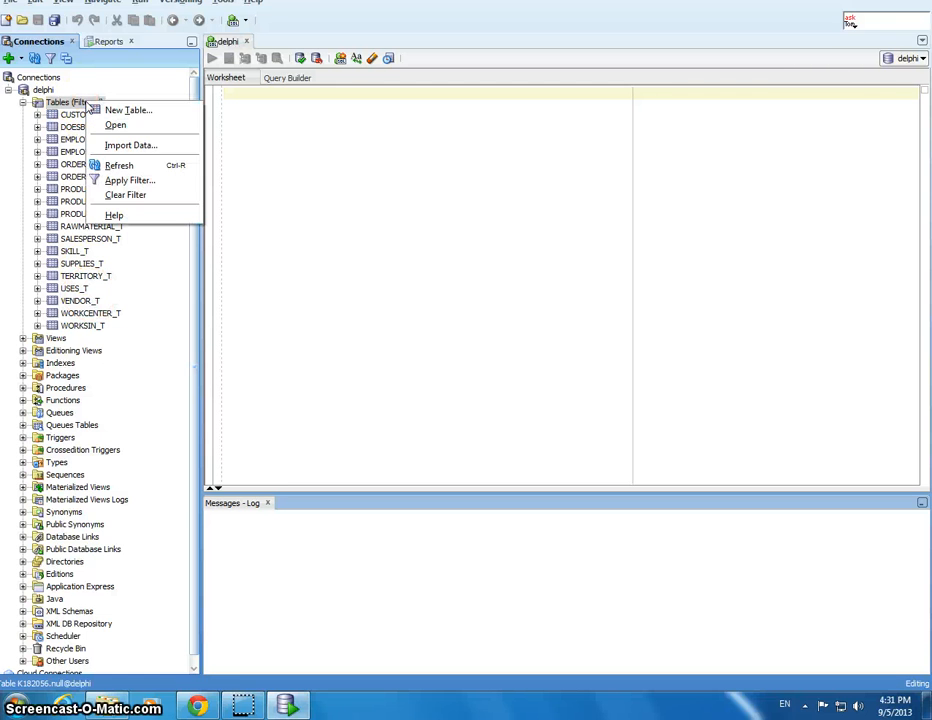
left_click(128, 146)
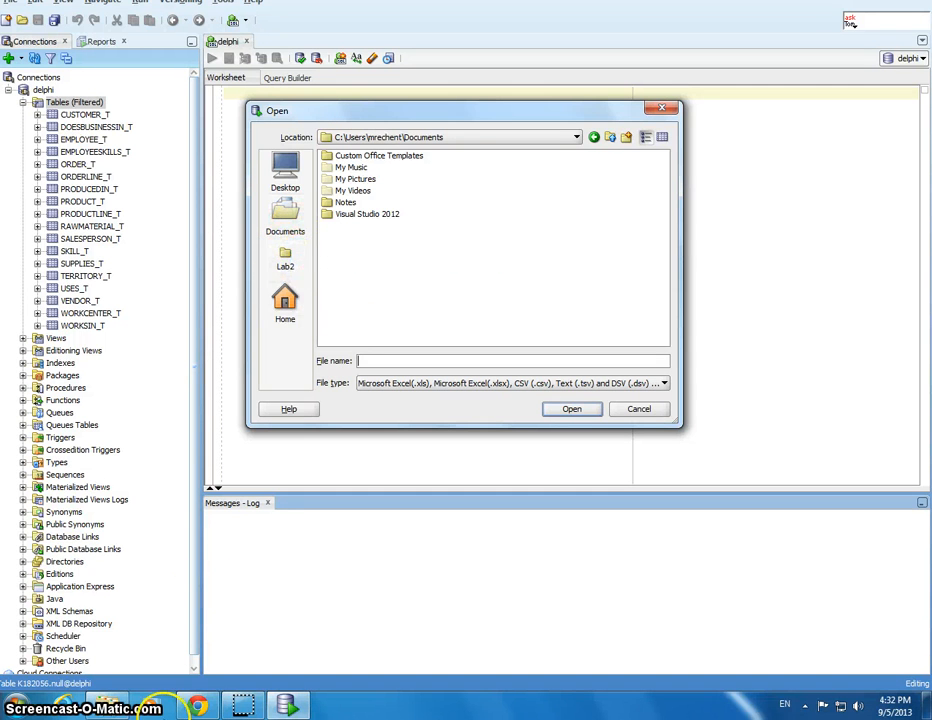
left_click(110, 706)
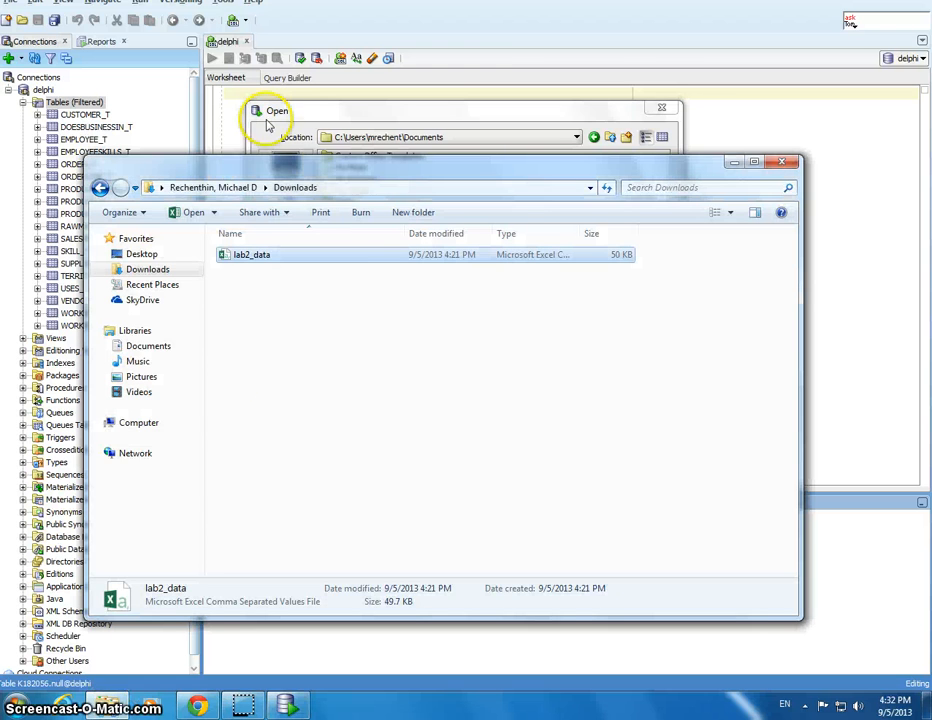
left_click(733, 162)
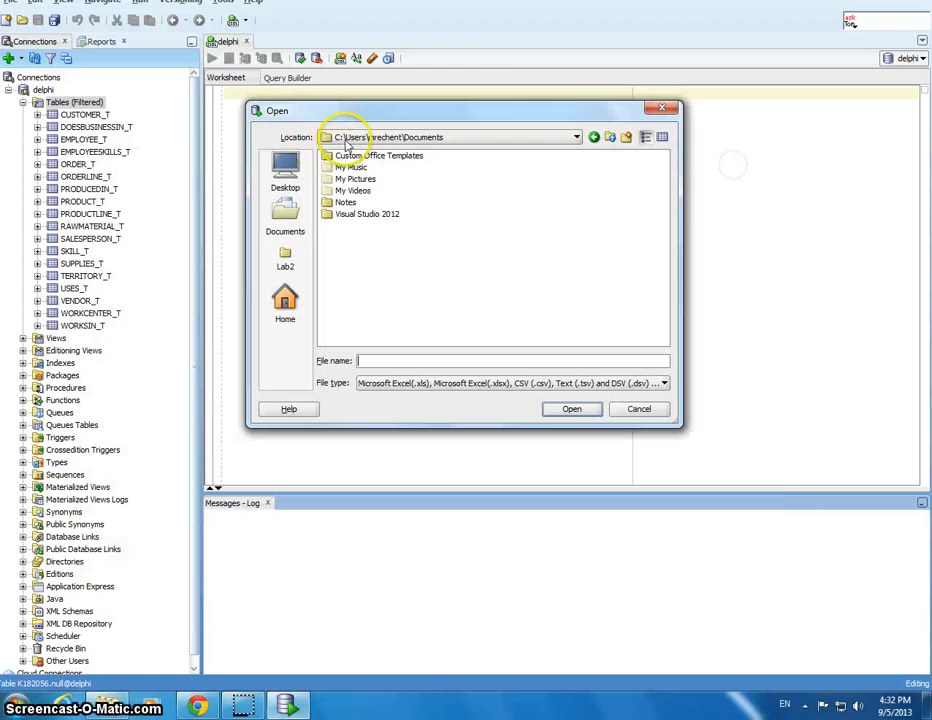
left_click(352, 137)
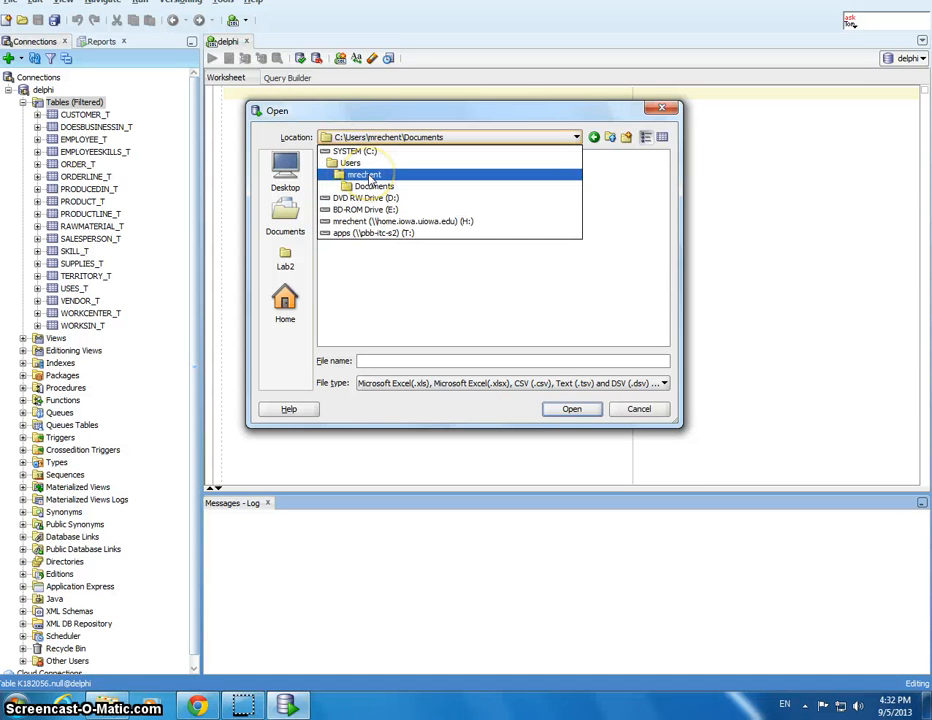
left_click(365, 175)
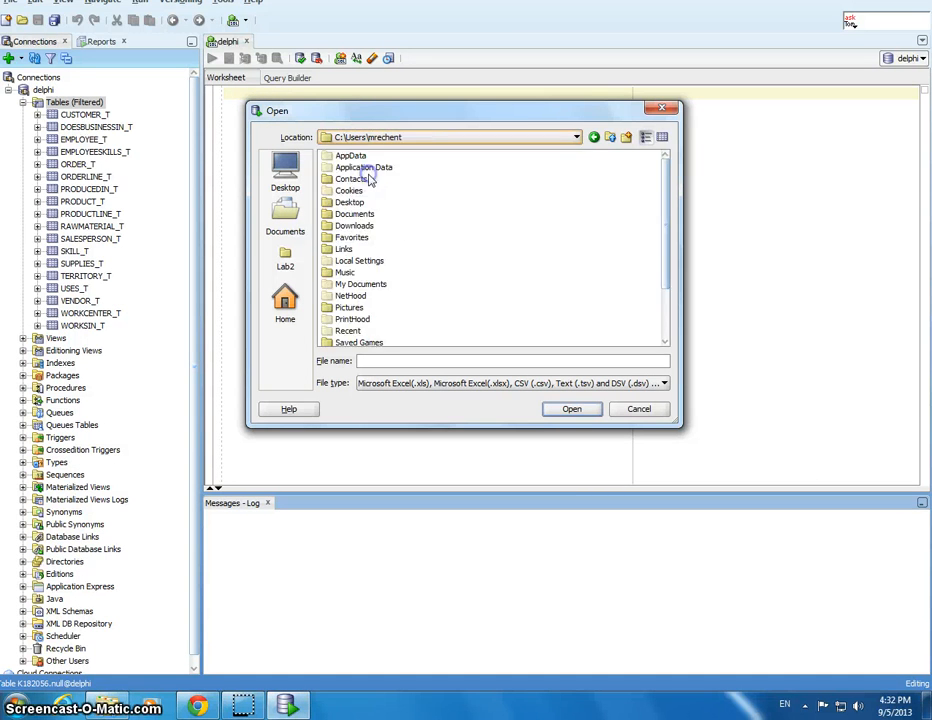
double_click(364, 226)
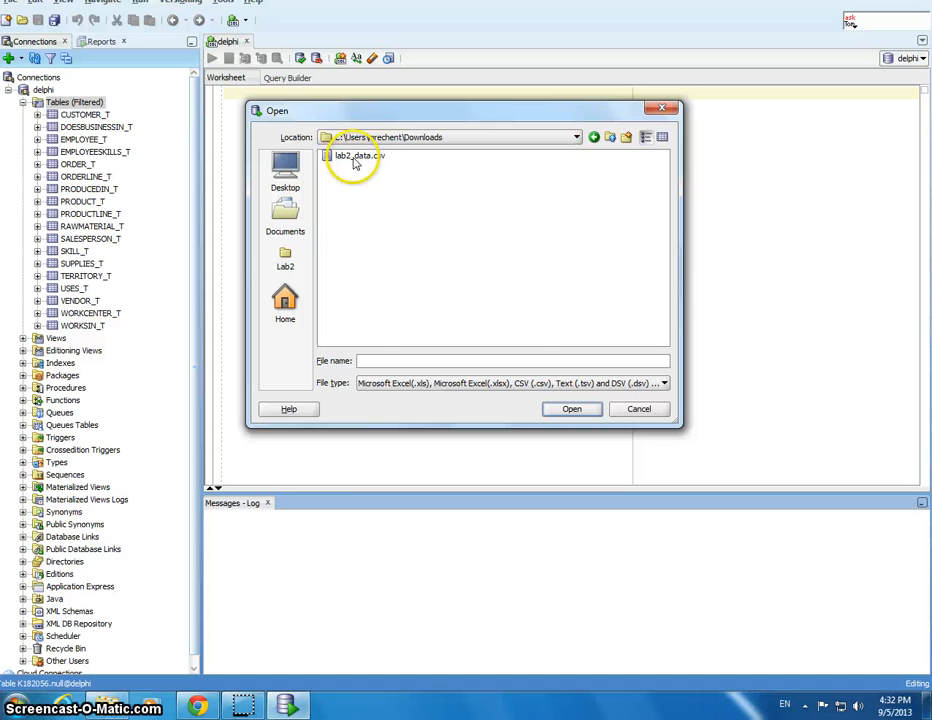
left_click(353, 160)
left_click(572, 409)
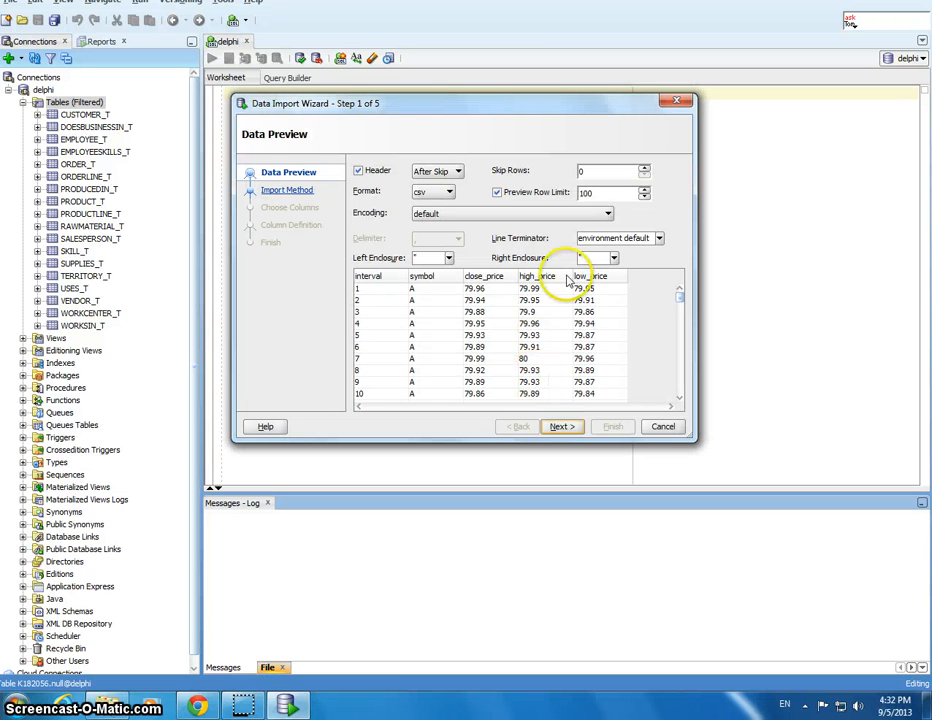
- Enlarge the import wizard, keep the header row and csv format for the previewed data, and continue to the import method
left_click_drag(689, 438, 757, 642)
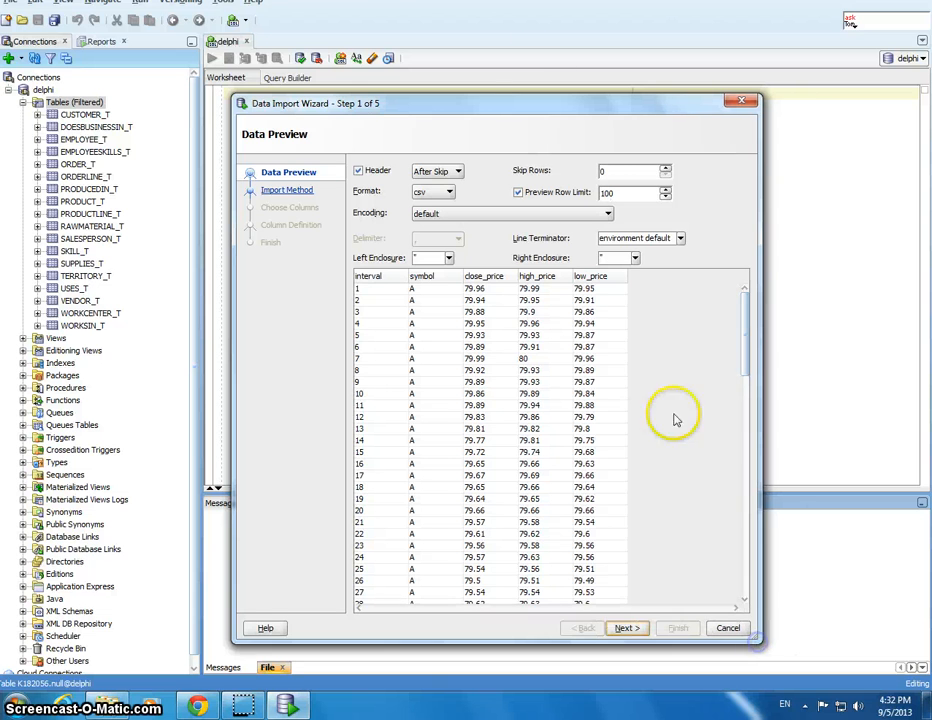
left_click_drag(514, 101, 488, 78)
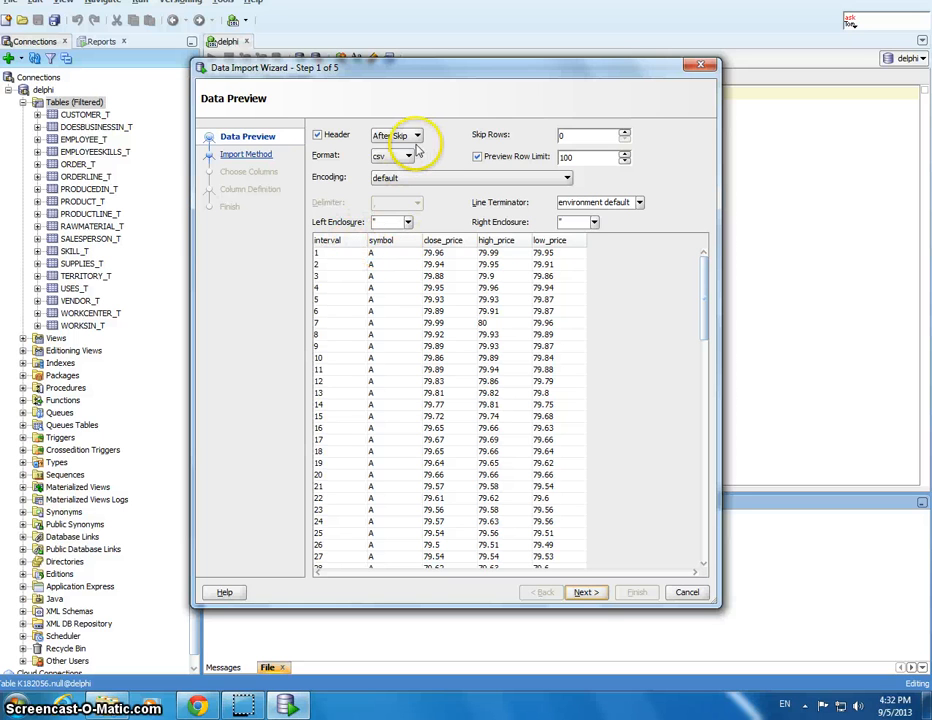
left_click(317, 135)
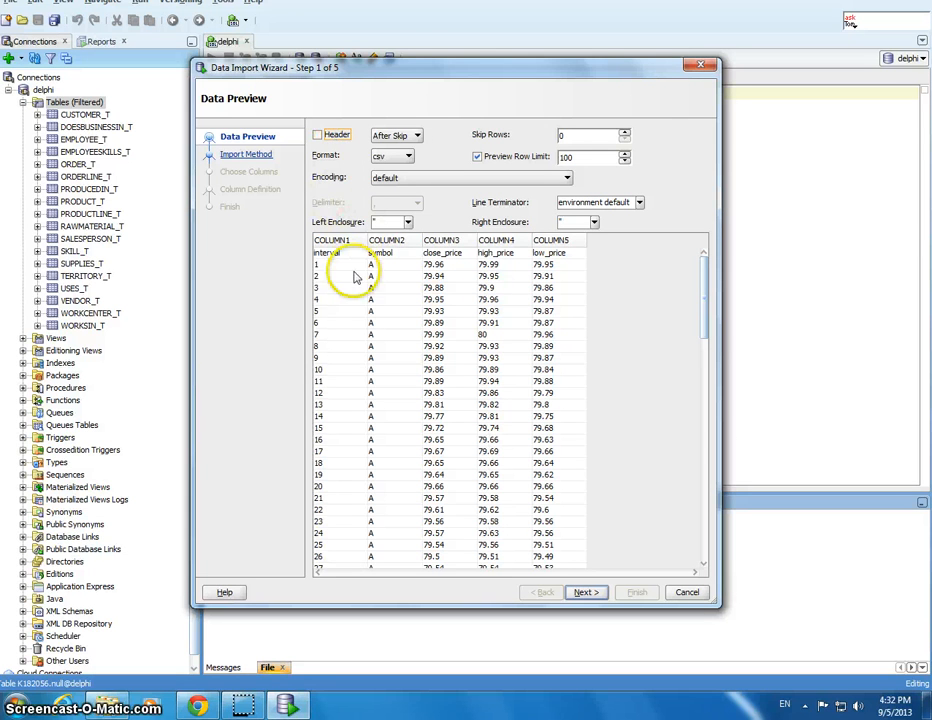
left_click(317, 135)
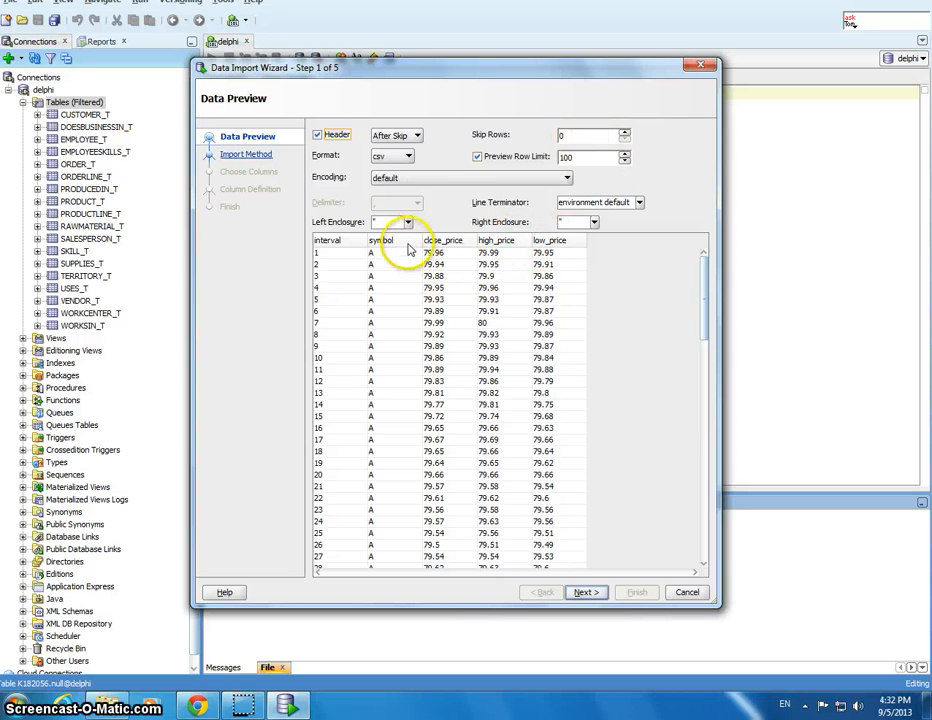
left_click(391, 157)
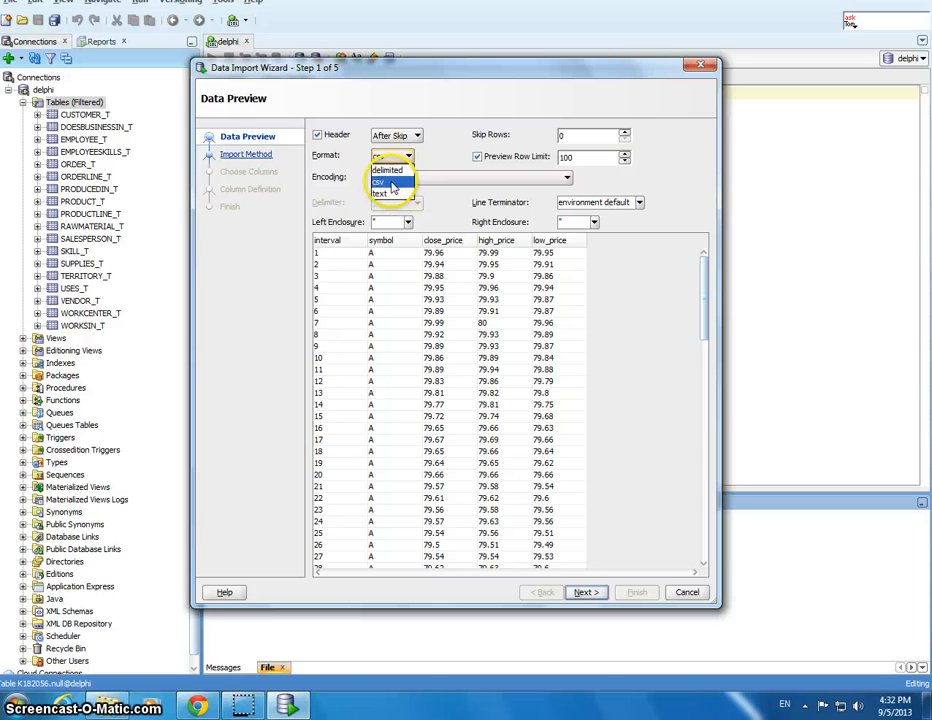
left_click(534, 95)
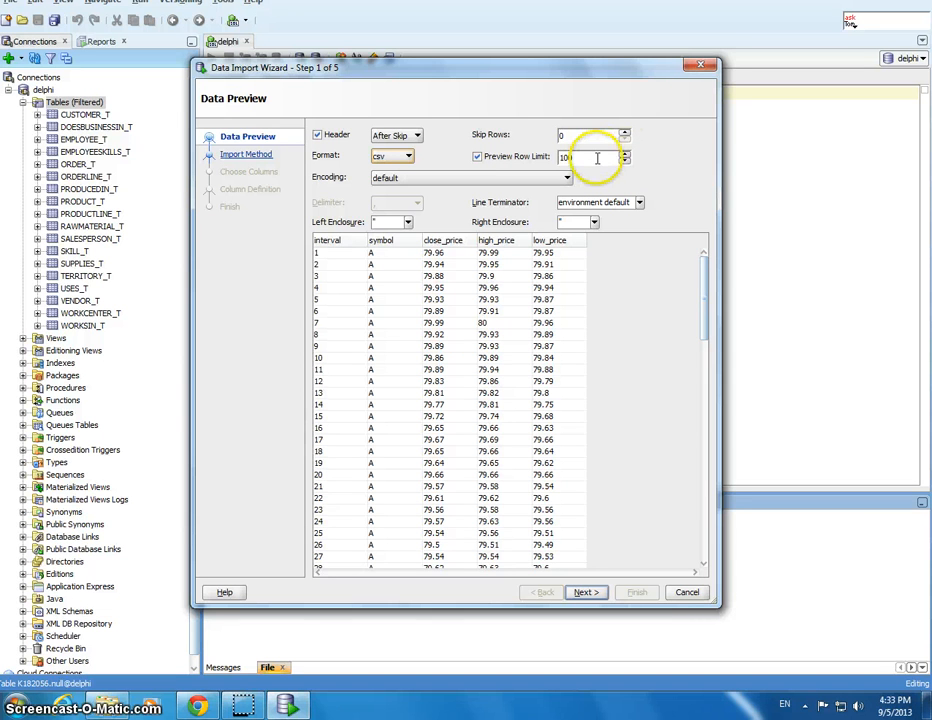
mouse_move(703, 273)
left_mouse_down()
mouse_move(701, 533)
mouse_move(713, 260)
left_mouse_up()
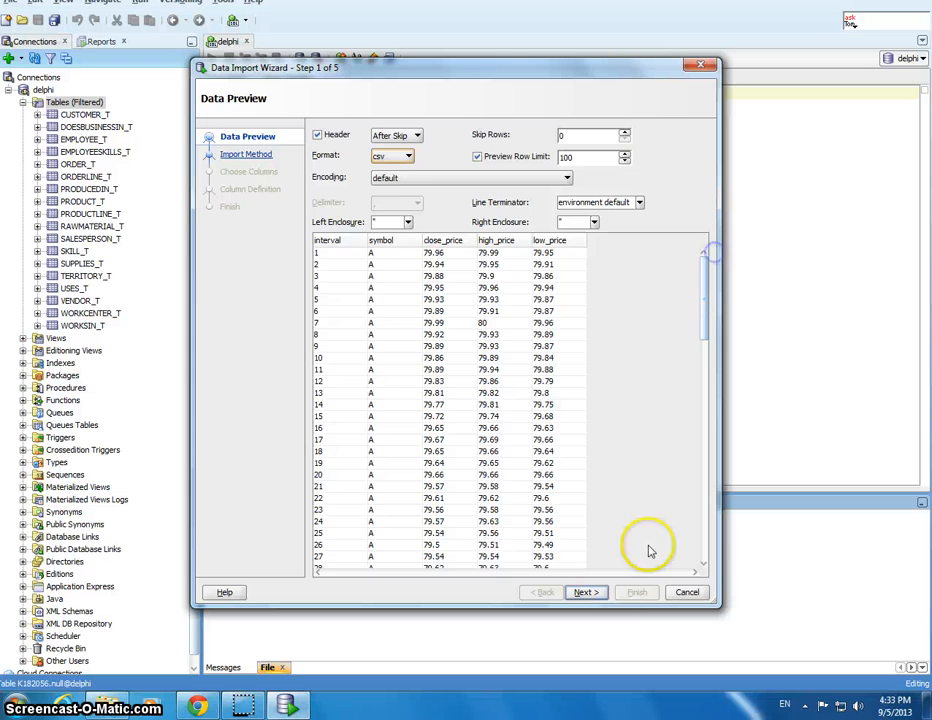
left_click(586, 592)
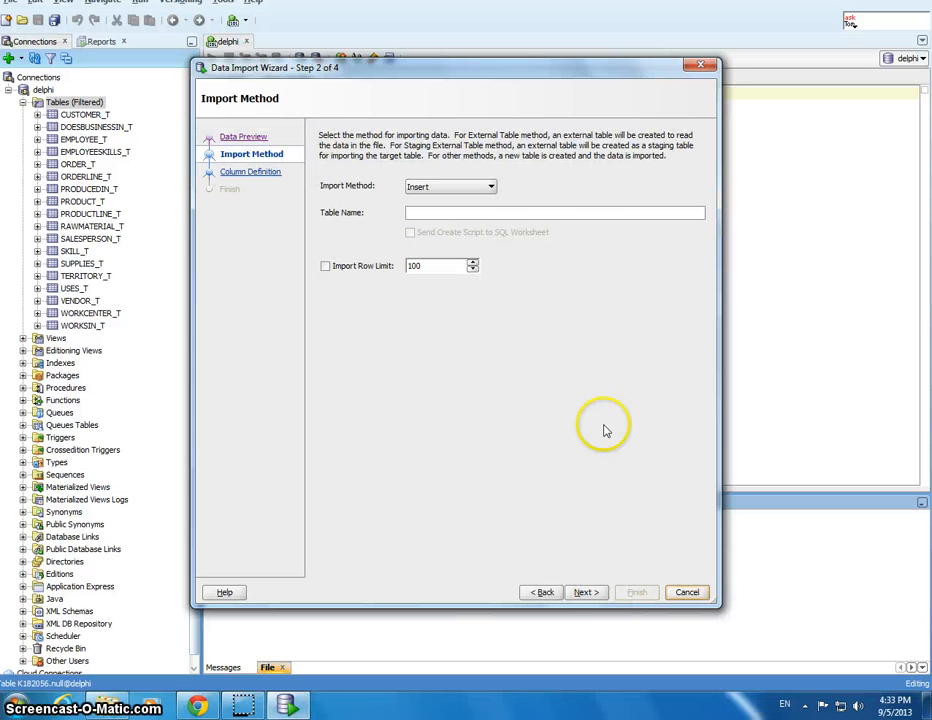
- Name the new table stock_data with the Insert import method, and continue to the column selection
left_click(468, 214)
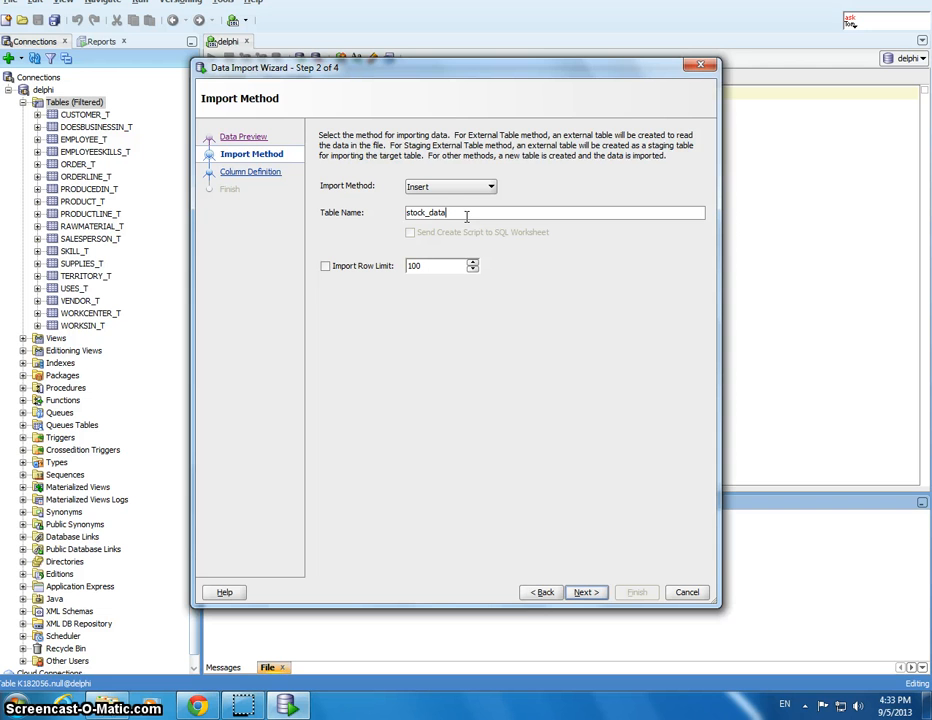
left_click(462, 224)
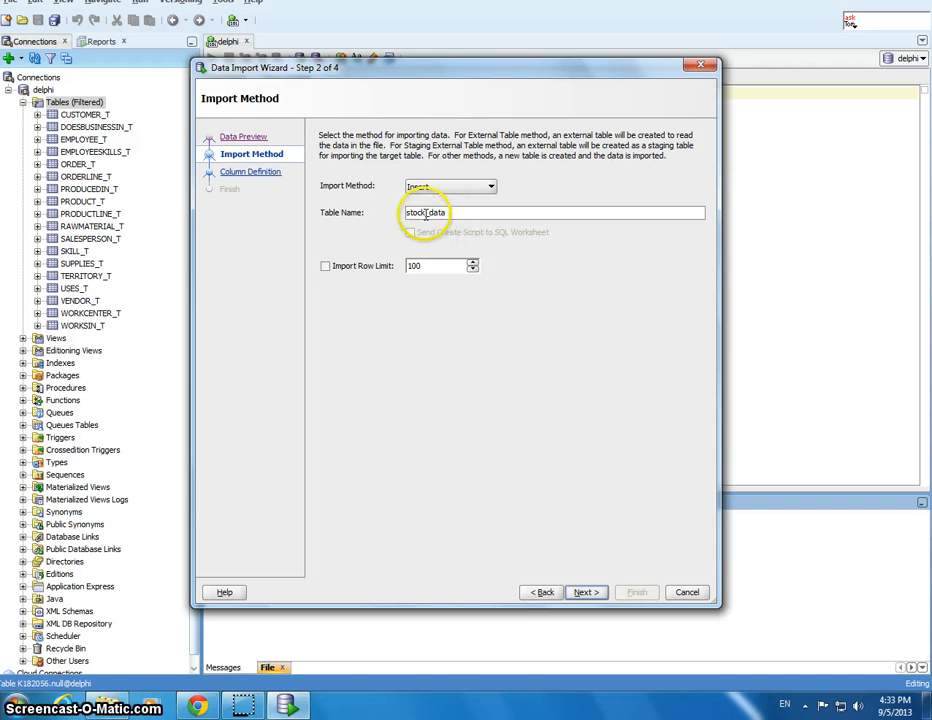
left_click_drag(425, 213, 431, 213)
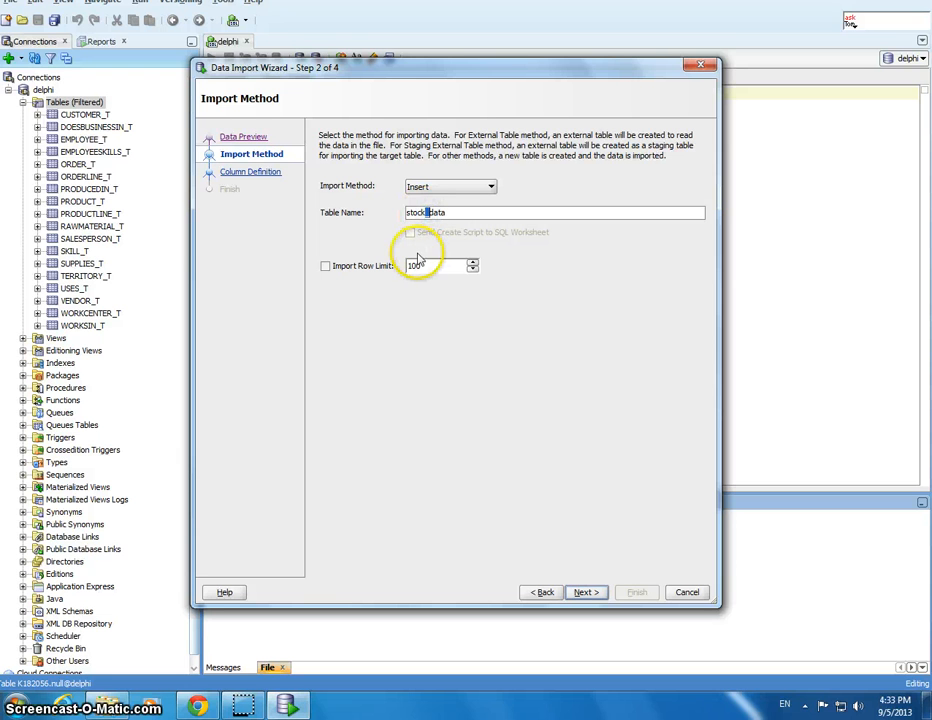
left_click(447, 213)
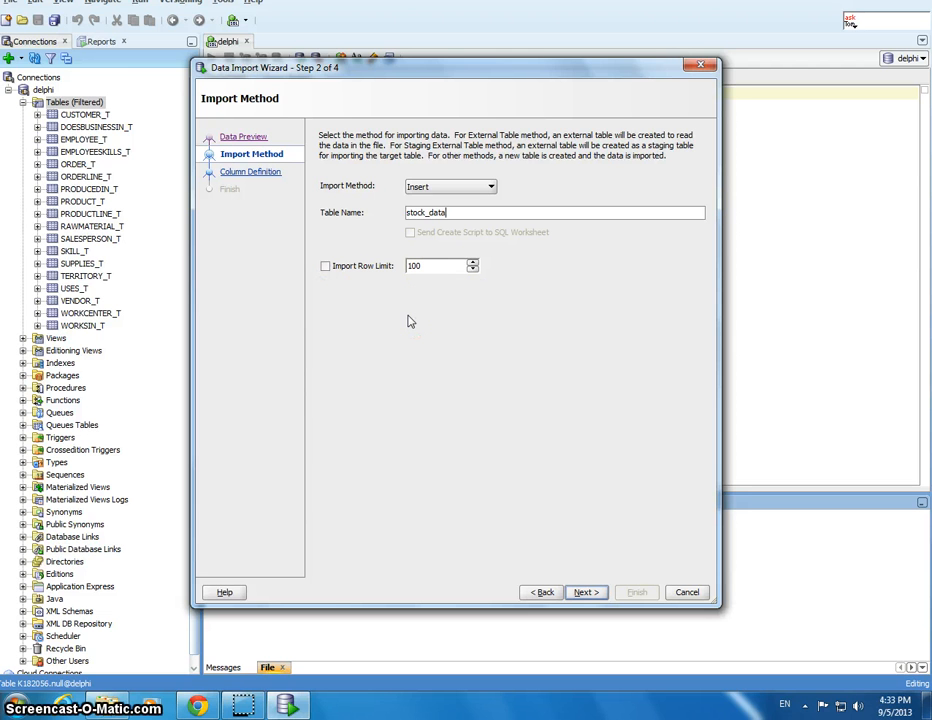
left_click(586, 595)
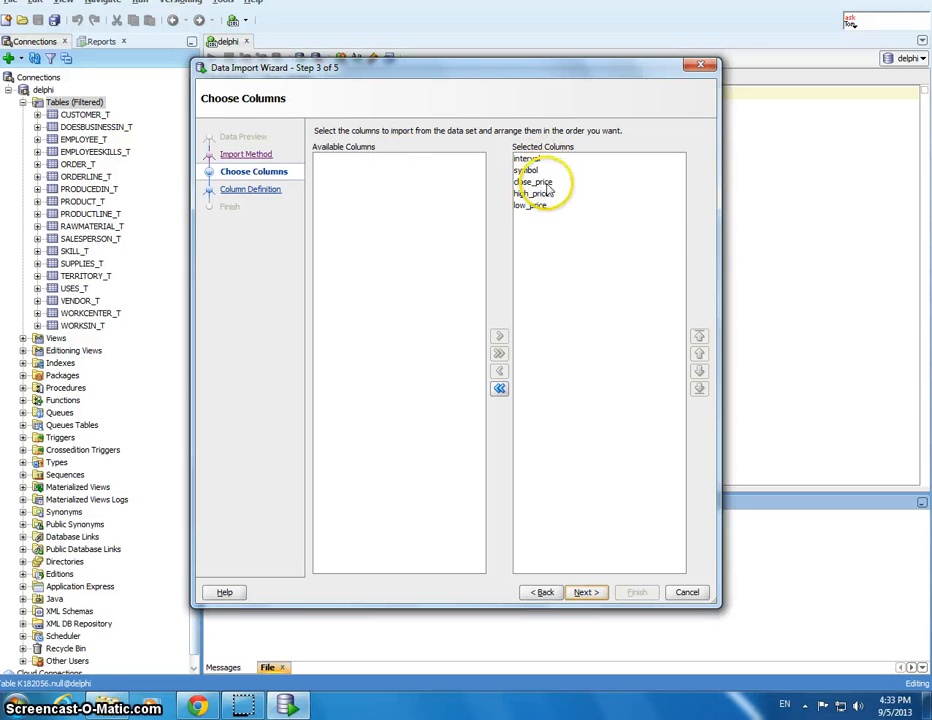
- Accept all source columns for the import and set the interval column's data type to INTEGER
left_click(586, 592)
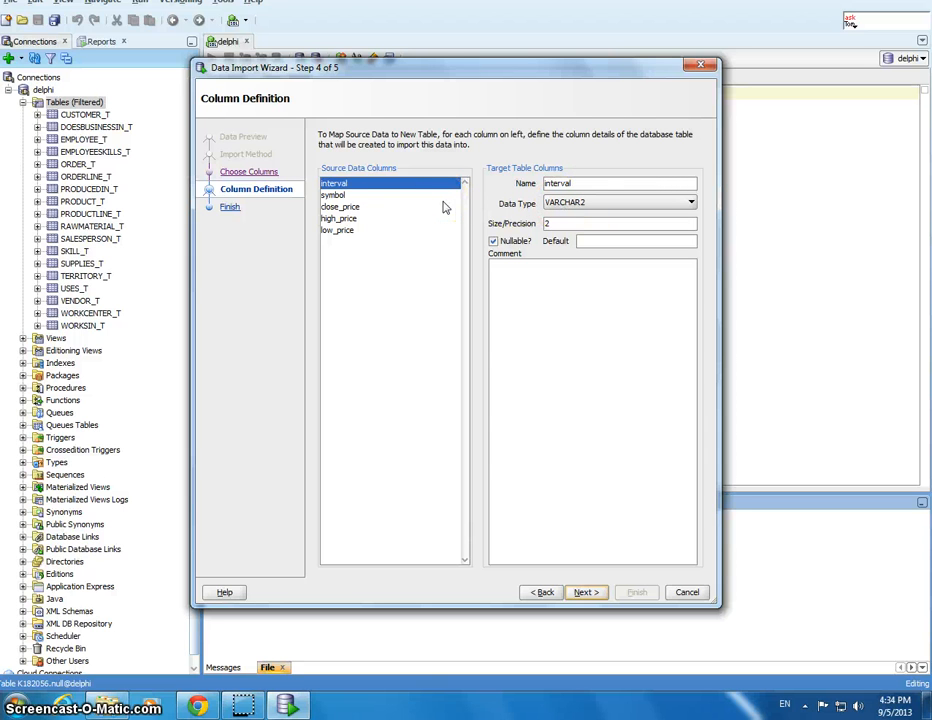
left_click(581, 202)
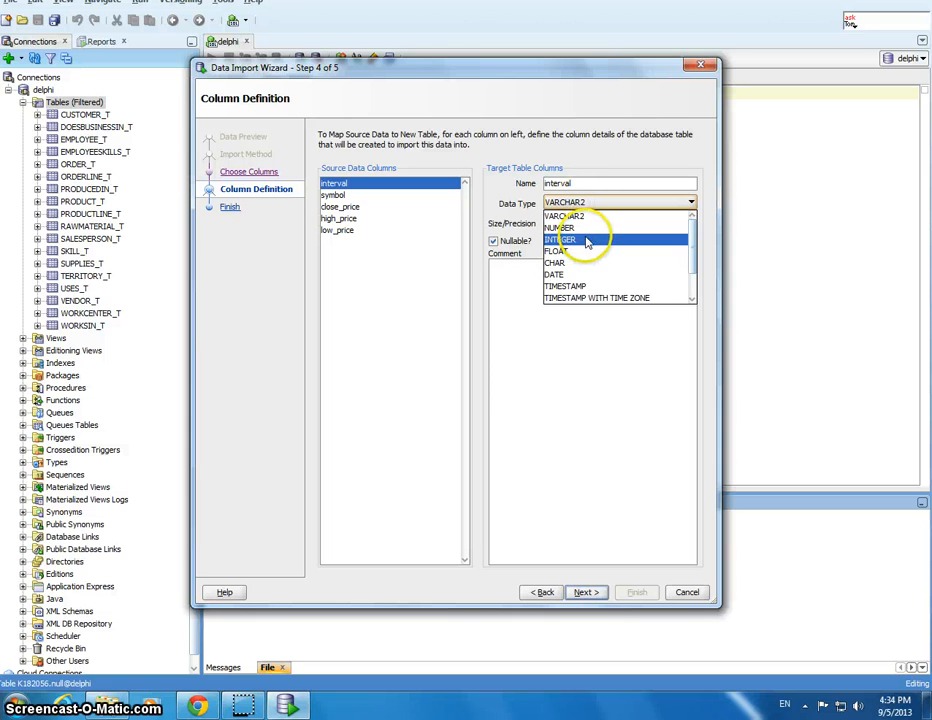
left_click(588, 241)
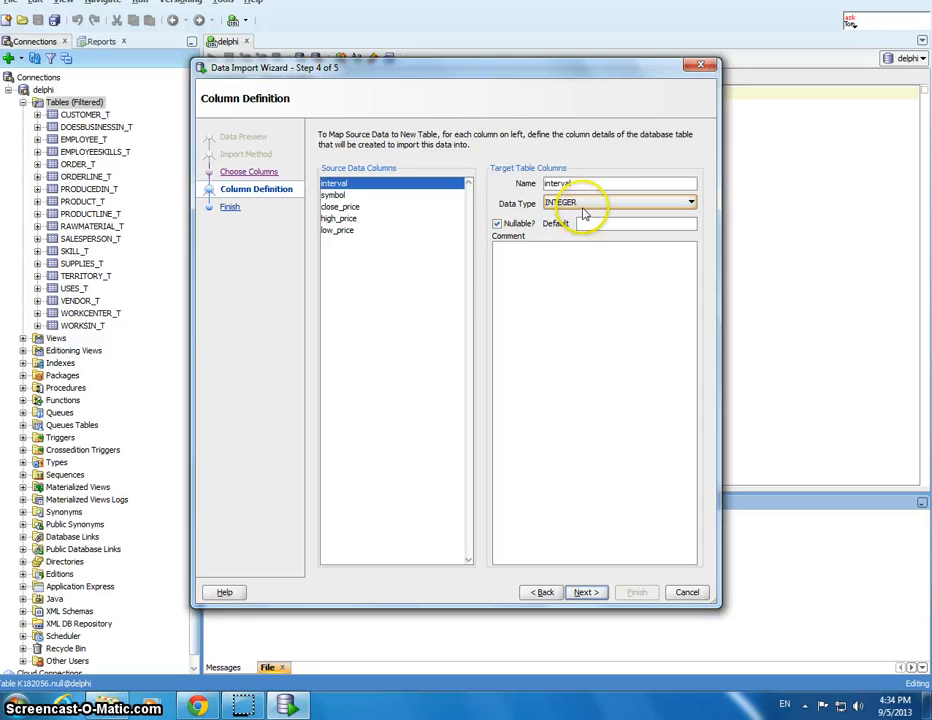
- Set the size of the symbol column to 5, keeping its VARCHAR2 data type
left_click(360, 195)
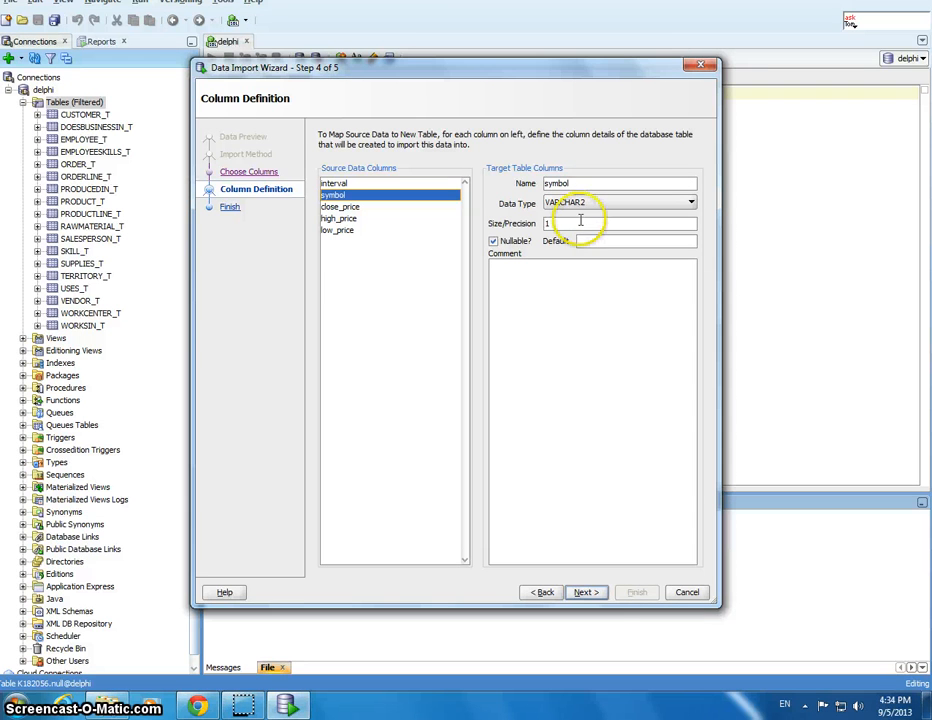
left_click_drag(572, 219, 541, 226)
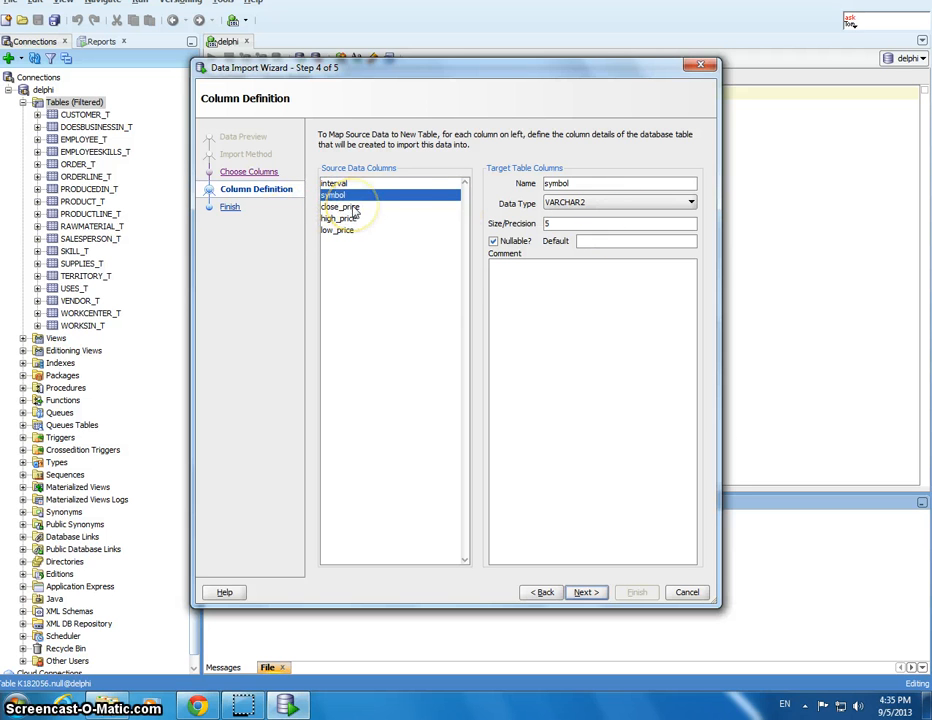
left_click(590, 227)
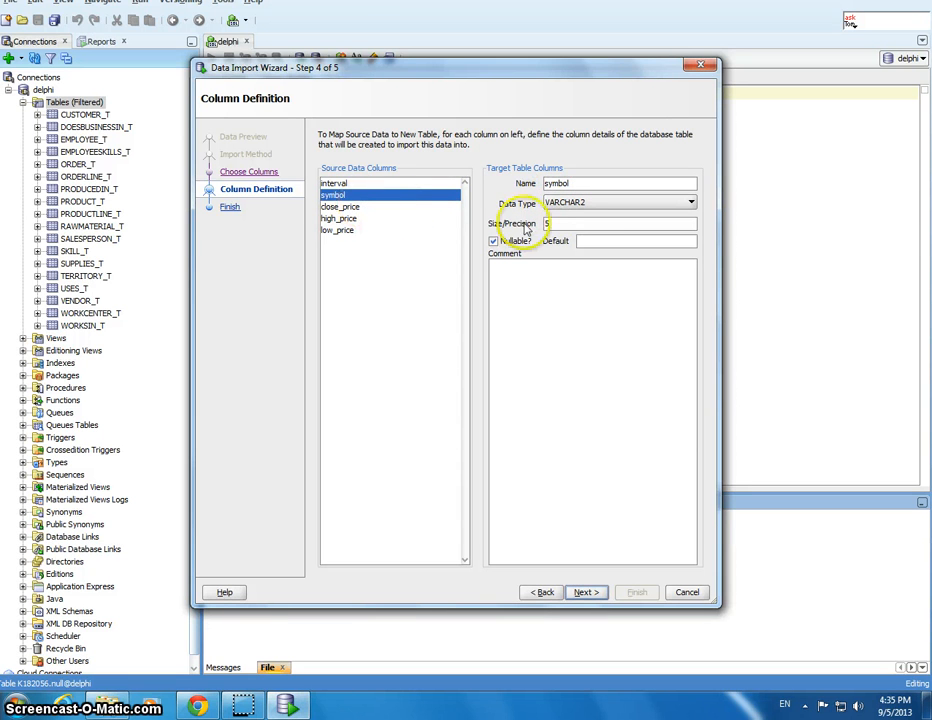
- Set the close_price column's data type to NUMBER with precision 4 and scale 2
left_click(405, 207)
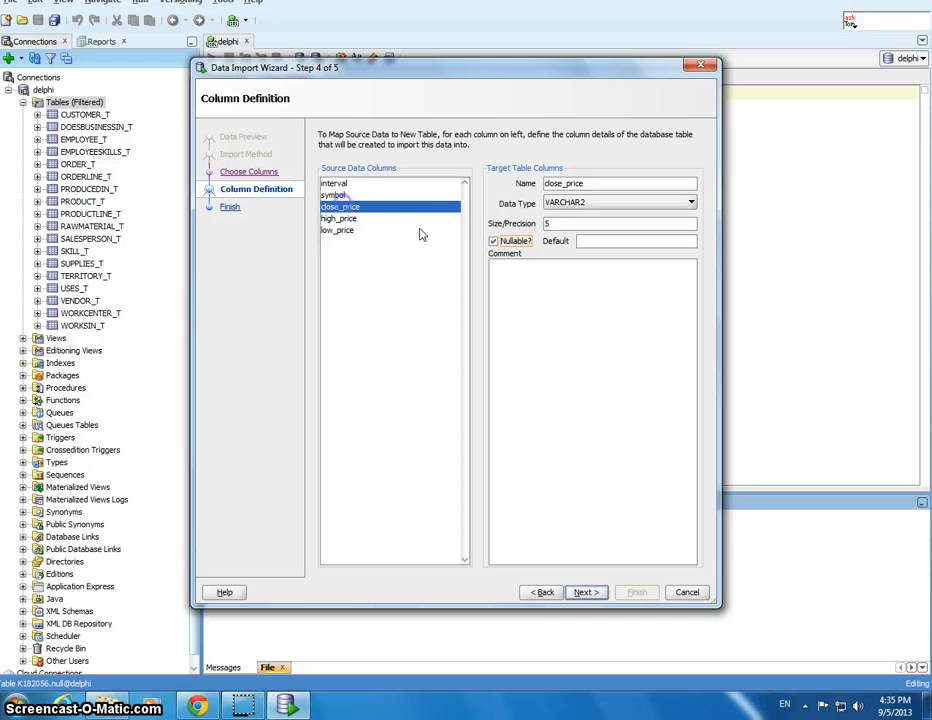
left_click(624, 205)
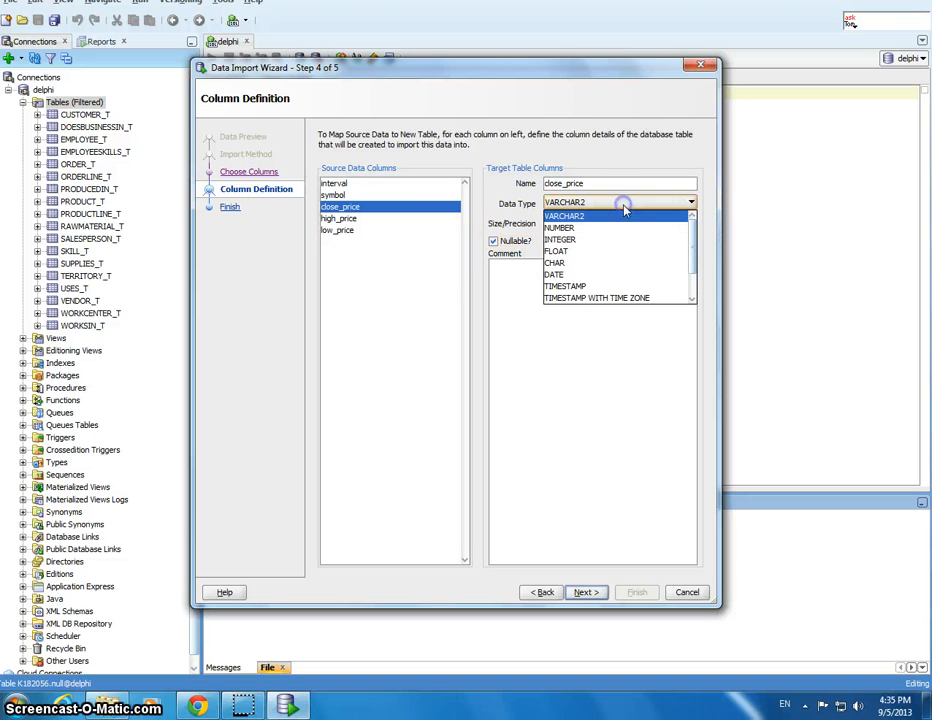
left_click(617, 229)
left_click(550, 226)
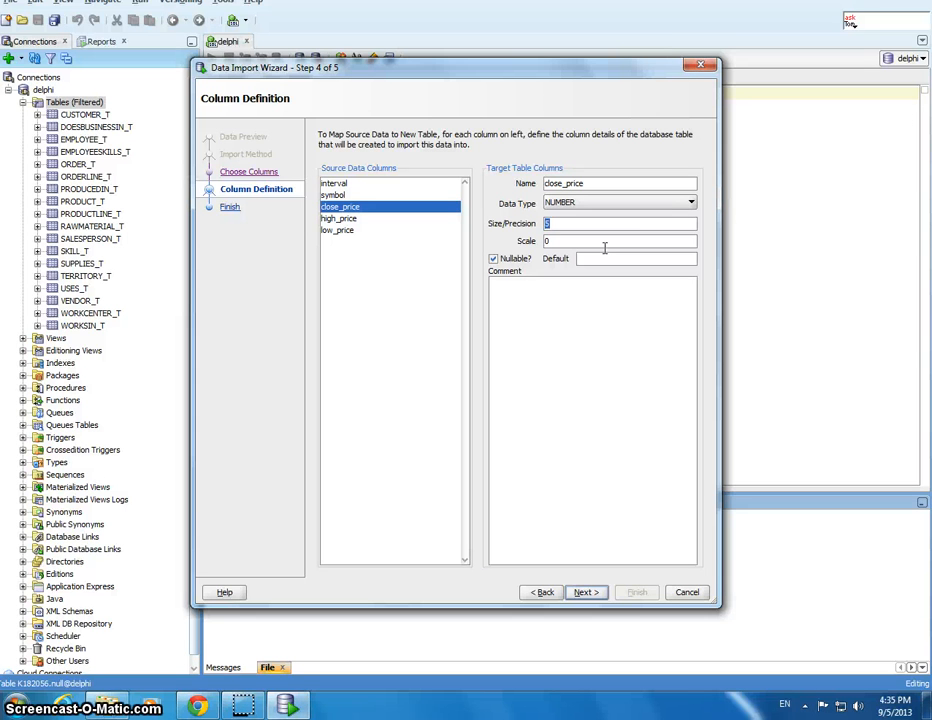
left_click(548, 223)
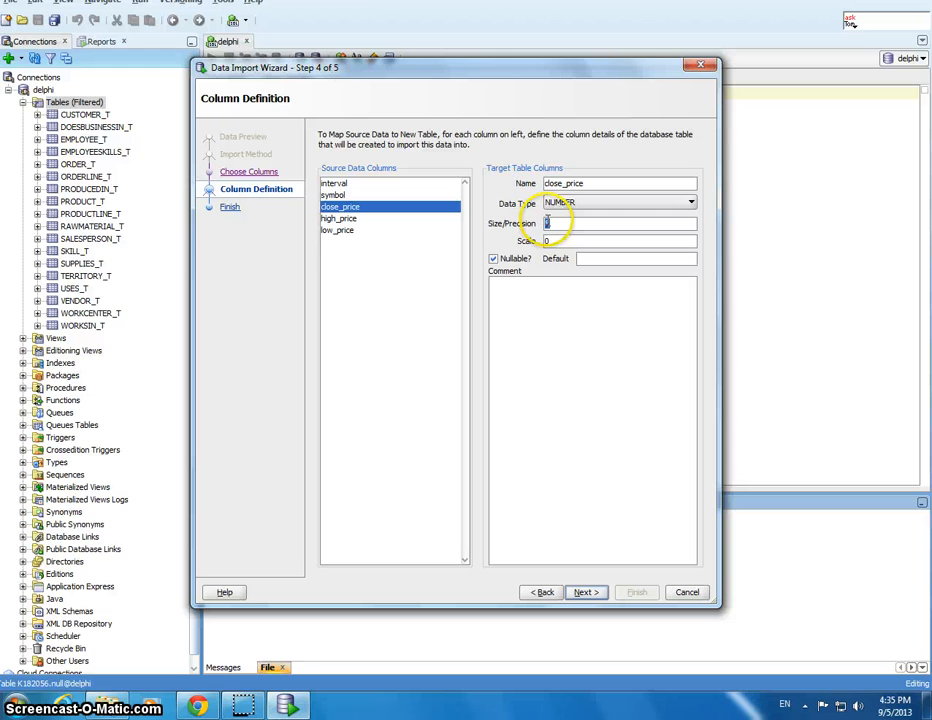
left_click(569, 221)
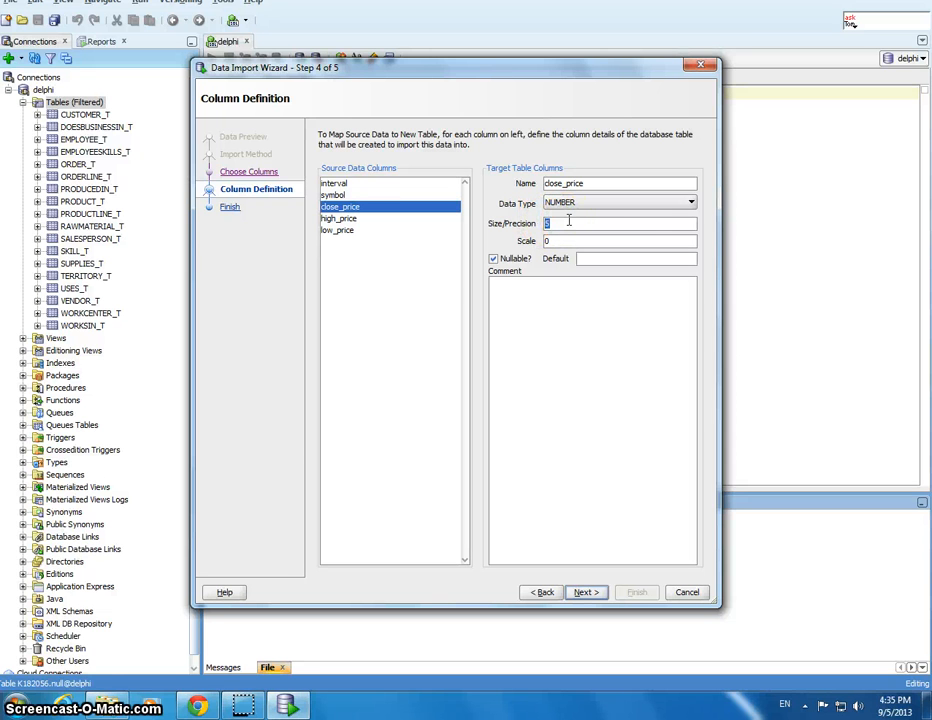
type("4")
left_click(569, 237)
double_click(569, 240)
type("2")
- Define the high_price column as NUMBER with precision 4 and scale 2
left_click(345, 218)
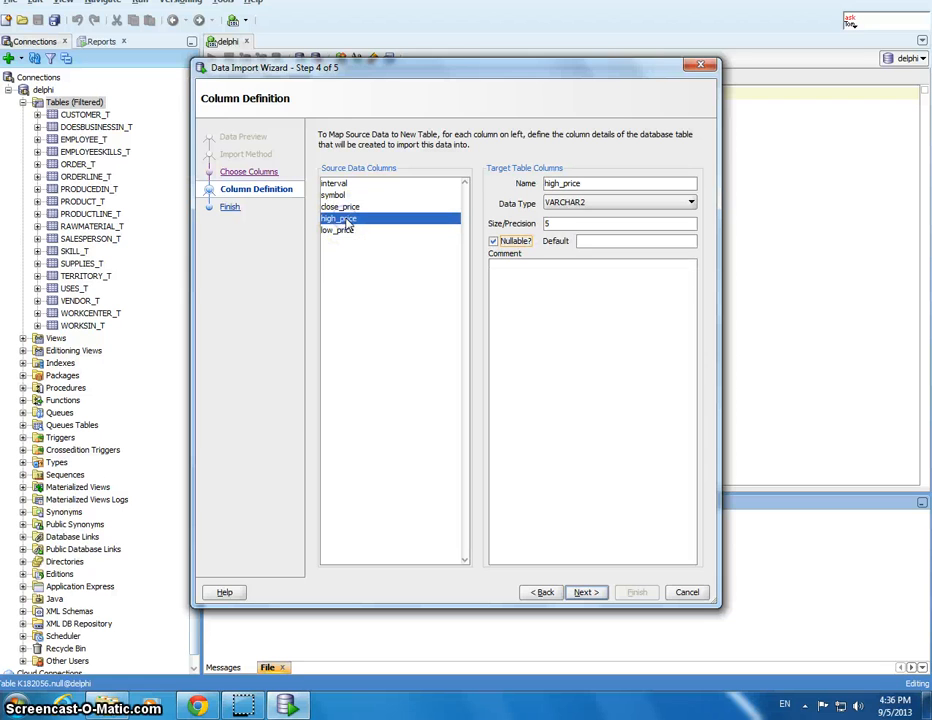
left_click(620, 202)
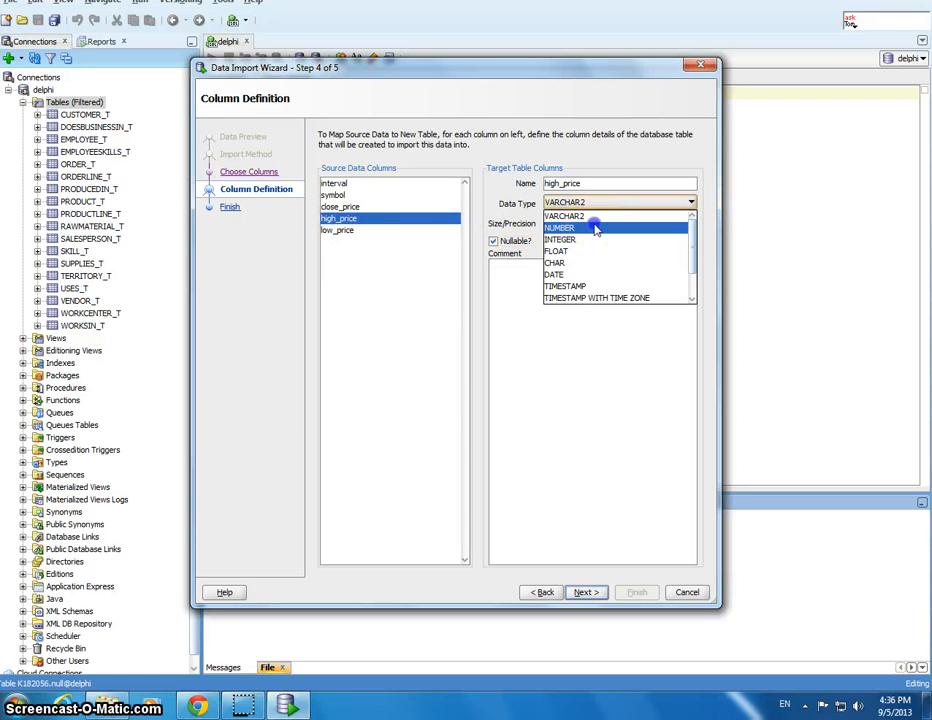
left_click(600, 228)
double_click(572, 225)
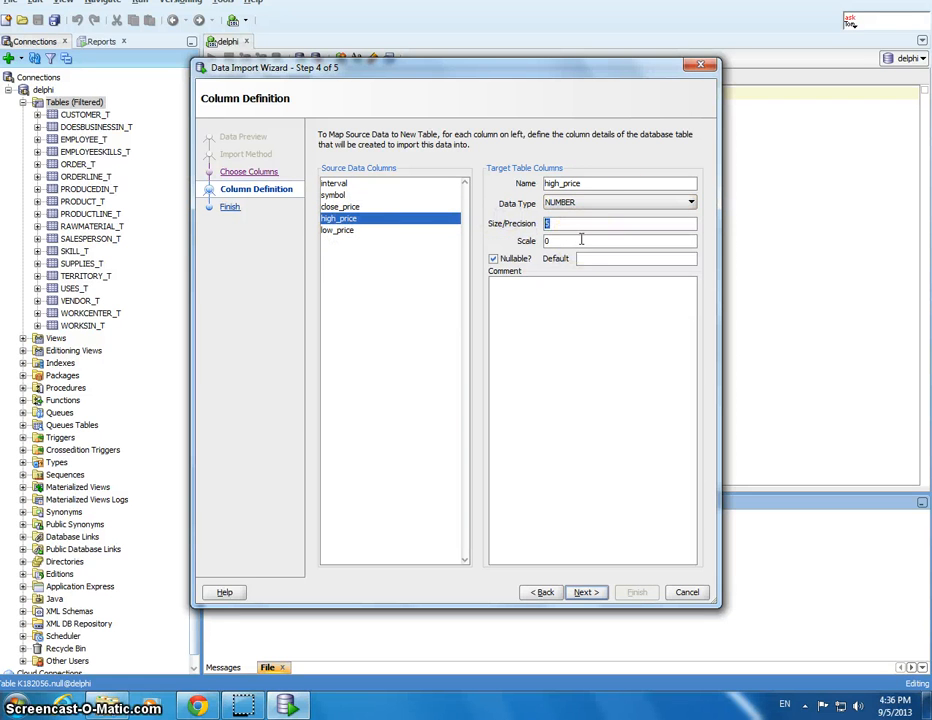
type("4")
double_click(578, 240)
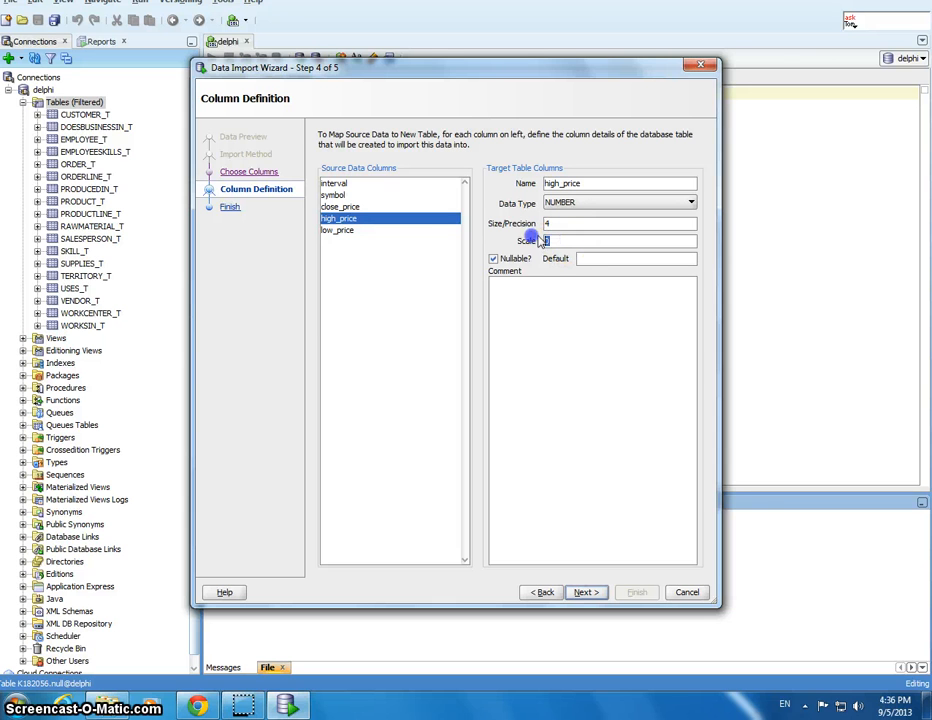
type("2")
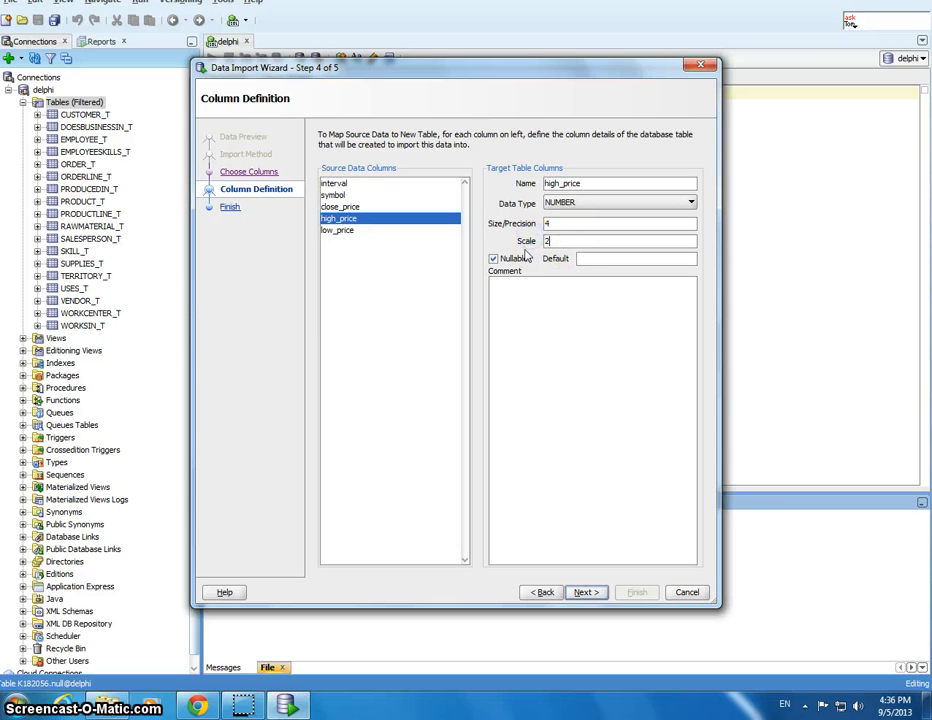
- Change the low_price column to the NUMBER data type with precision 4 and scale 2
left_click(397, 231)
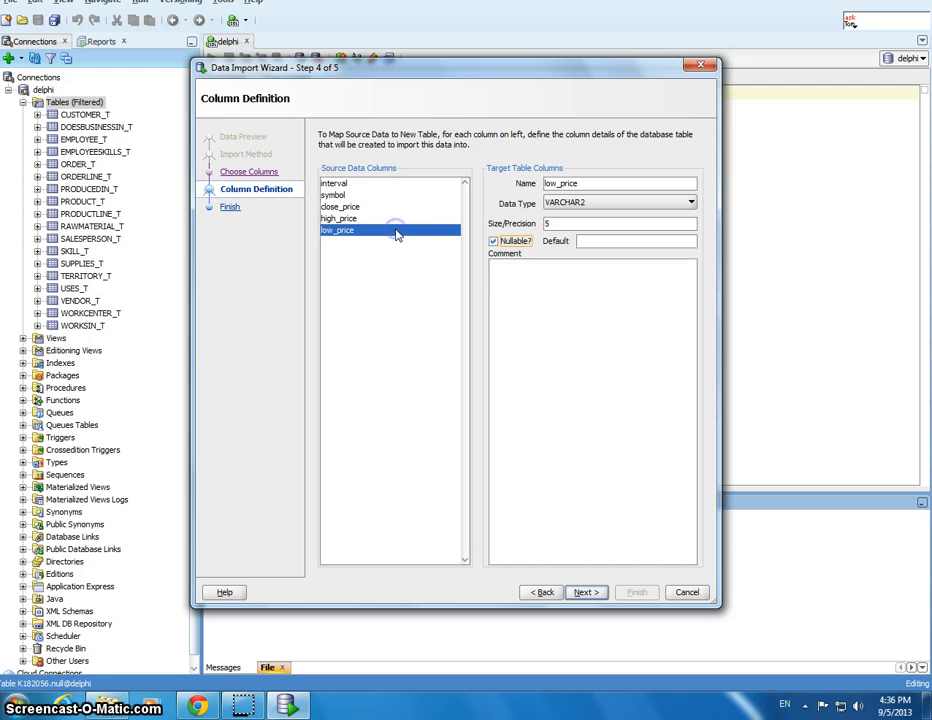
left_click(558, 203)
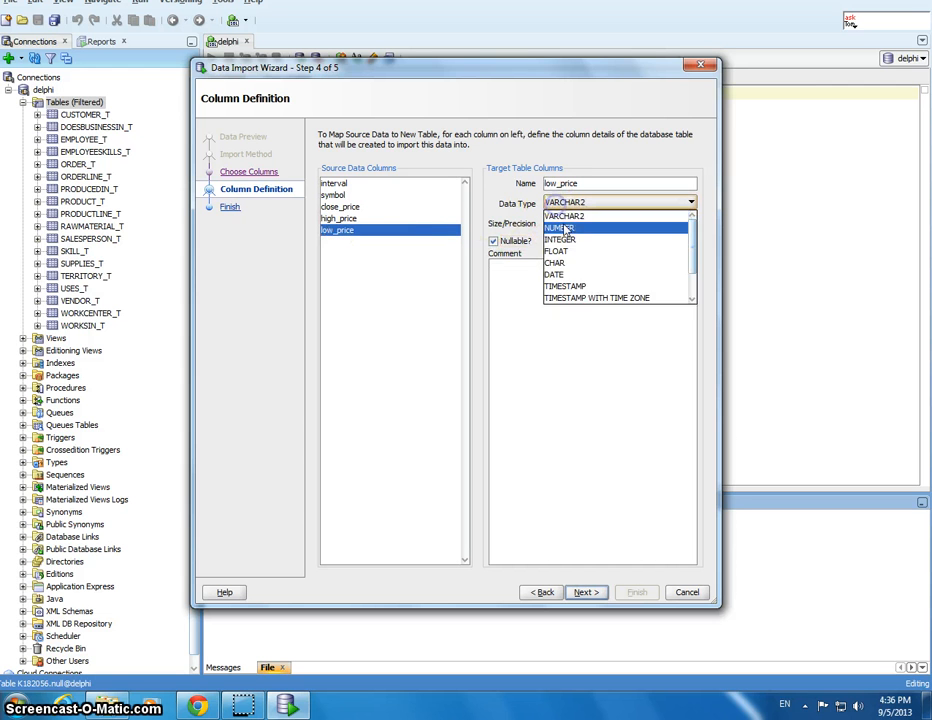
left_click(566, 227)
left_click_drag(564, 225, 548, 247)
type("4")
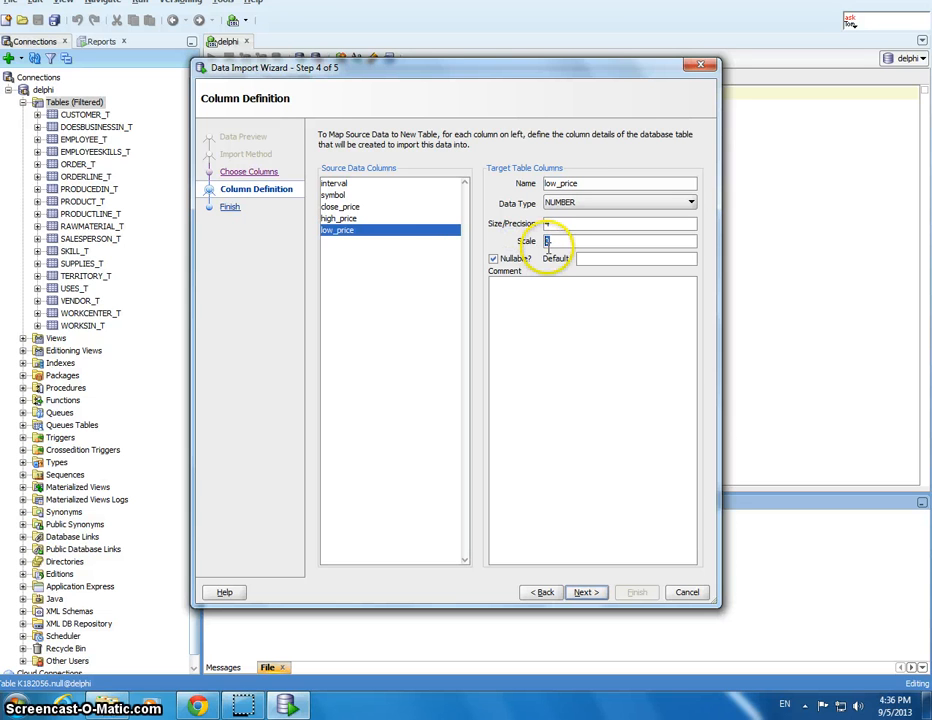
type("2")
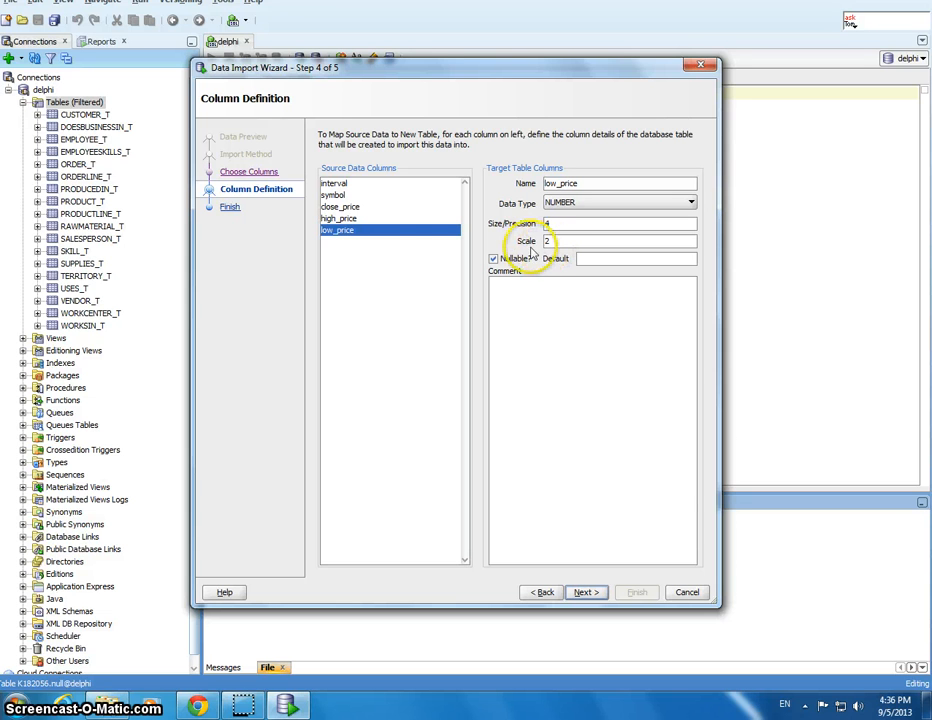
- Check the definitions of the high_price, close_price, symbol and interval columns, and continue to the final import step
left_click(415, 219)
left_click(417, 207)
left_click(419, 196)
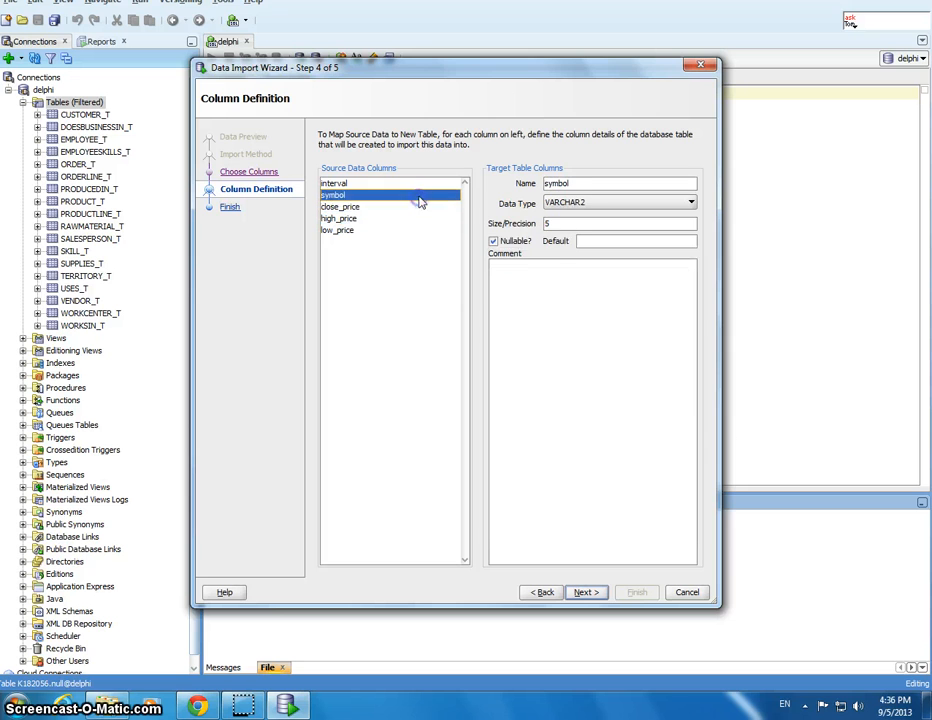
left_click(421, 184)
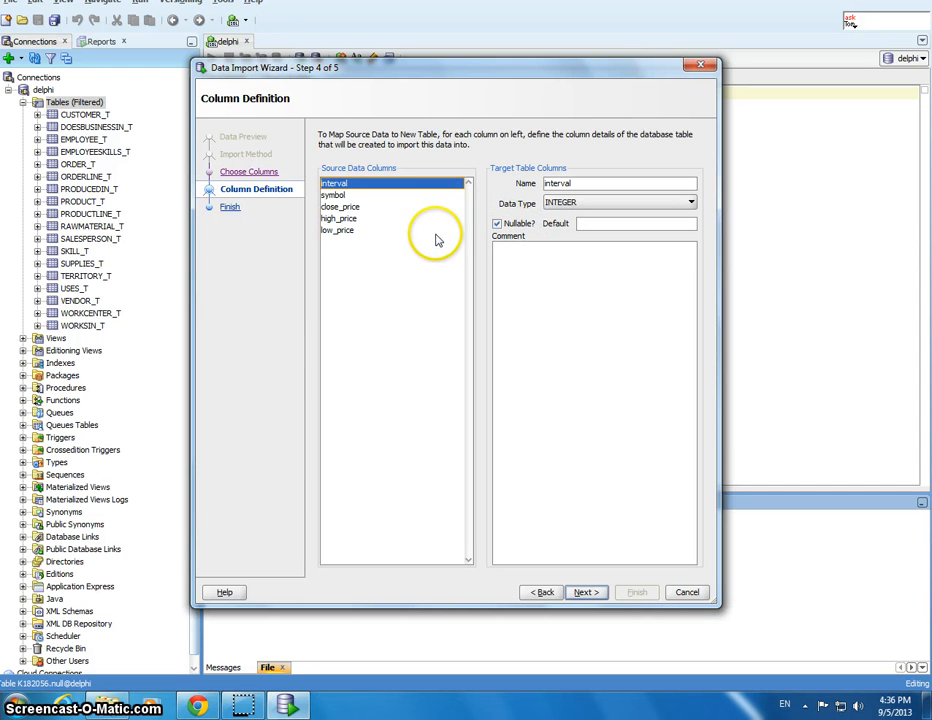
left_click(586, 592)
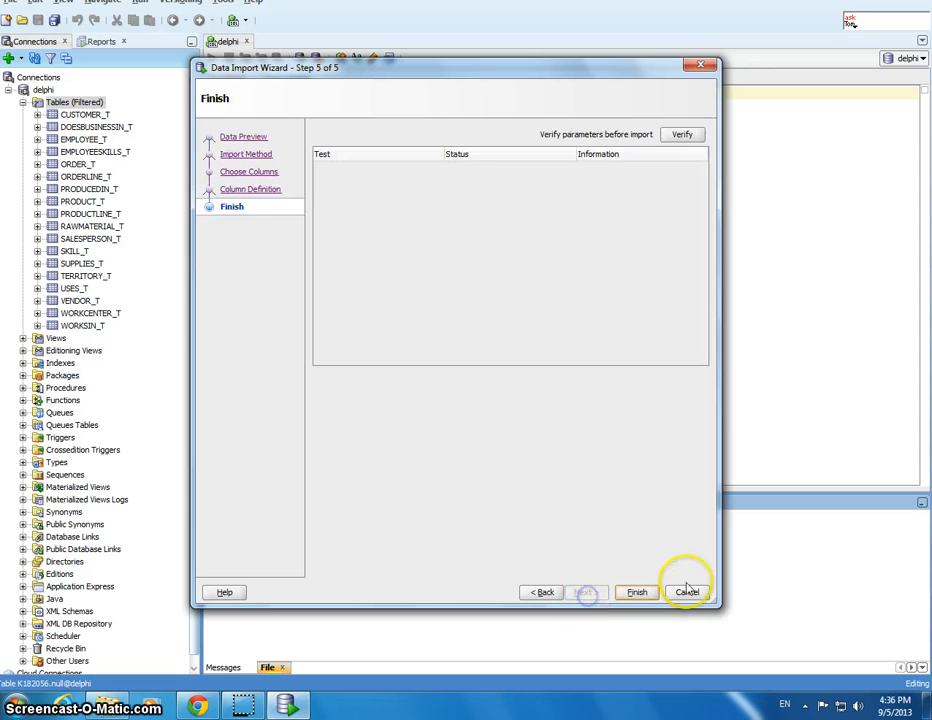
- Verify the import parameters with the test names fully readable, and run the import into stock_data
left_click(681, 137)
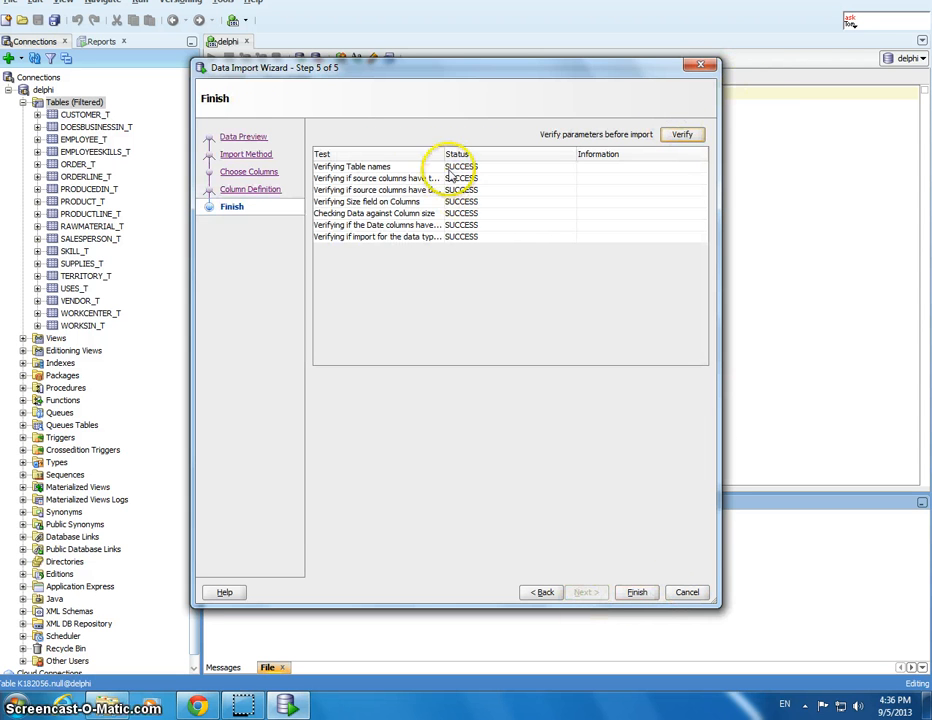
left_click_drag(444, 153, 533, 155)
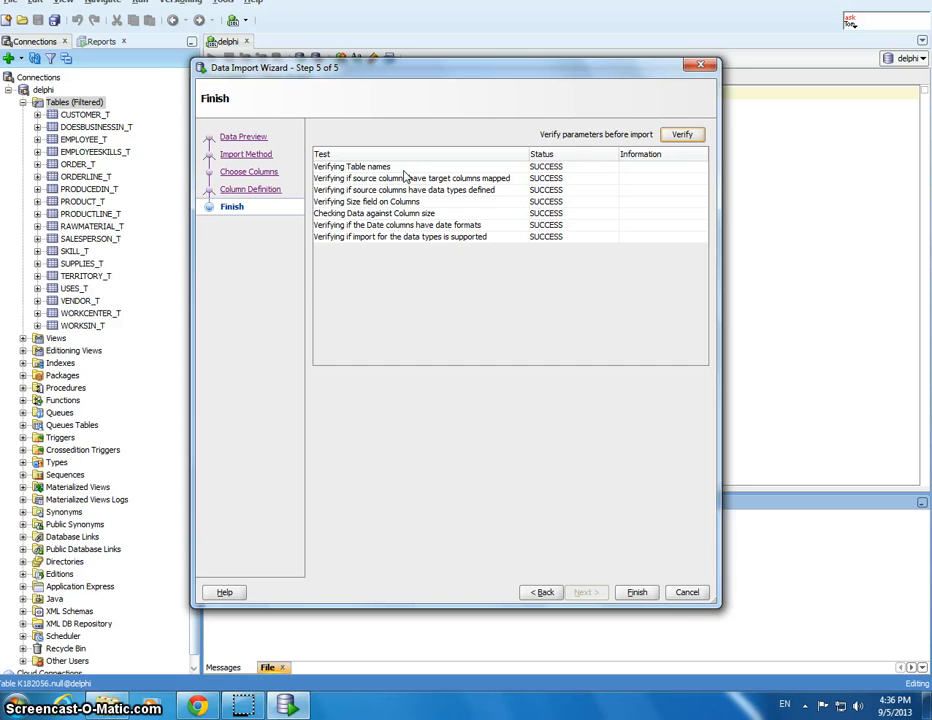
left_click(650, 595)
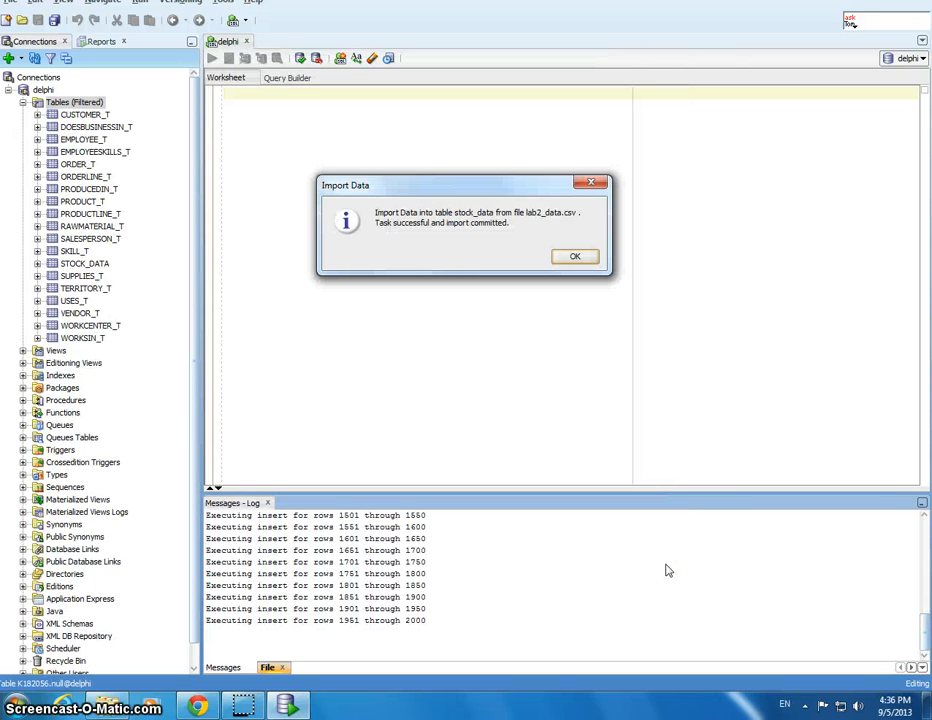
left_click(437, 228)
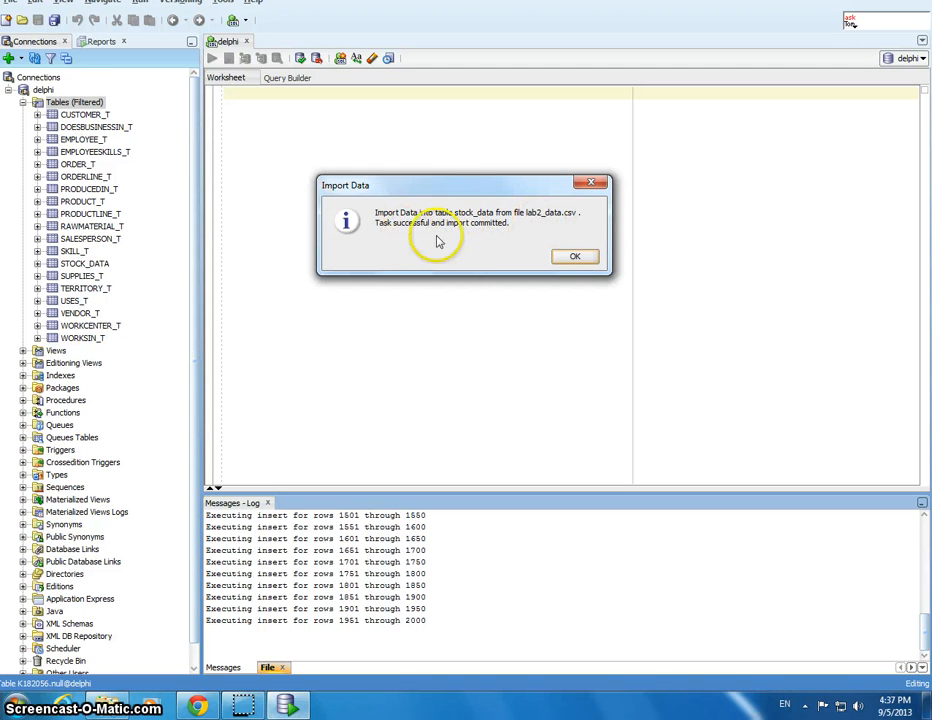
left_click(570, 258)
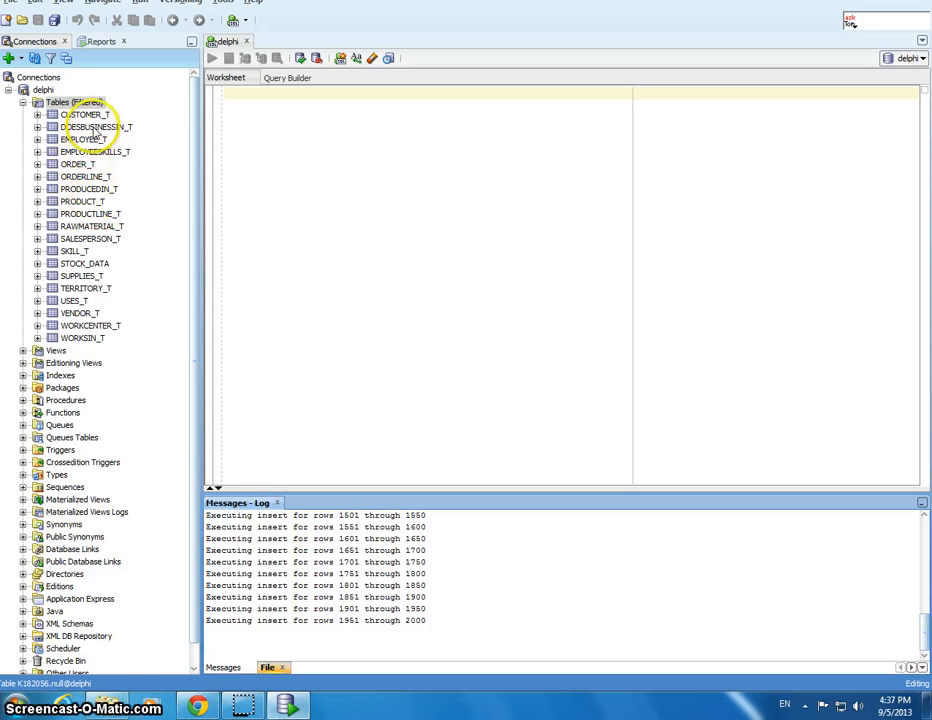
- Refresh the delphi table list and open the column definitions of the STOCK_DATA table
right_click(95, 103)
left_click(127, 172)
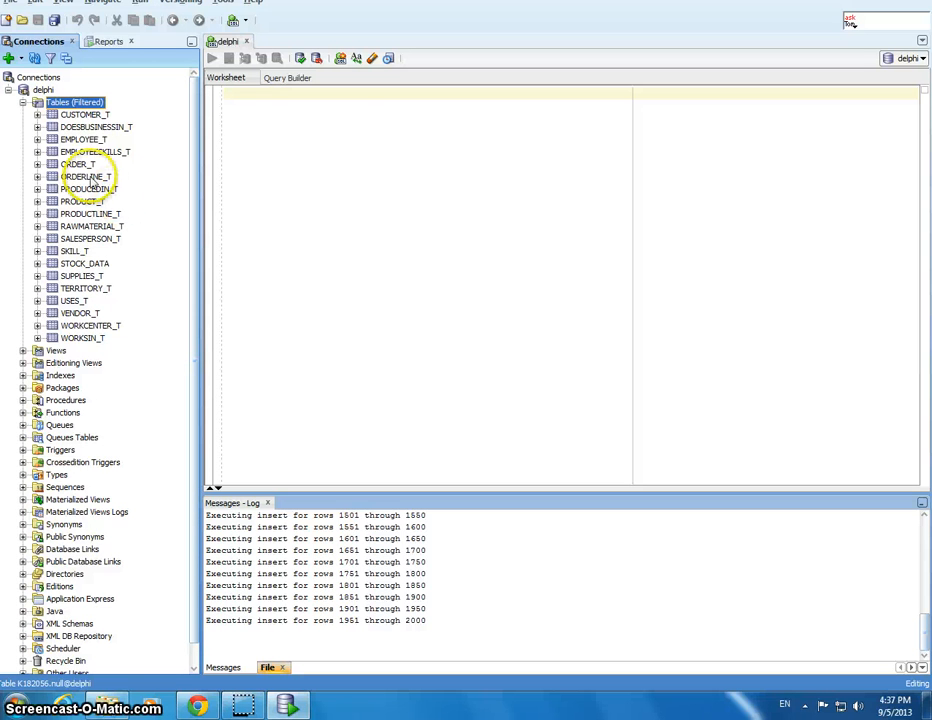
left_click(86, 265)
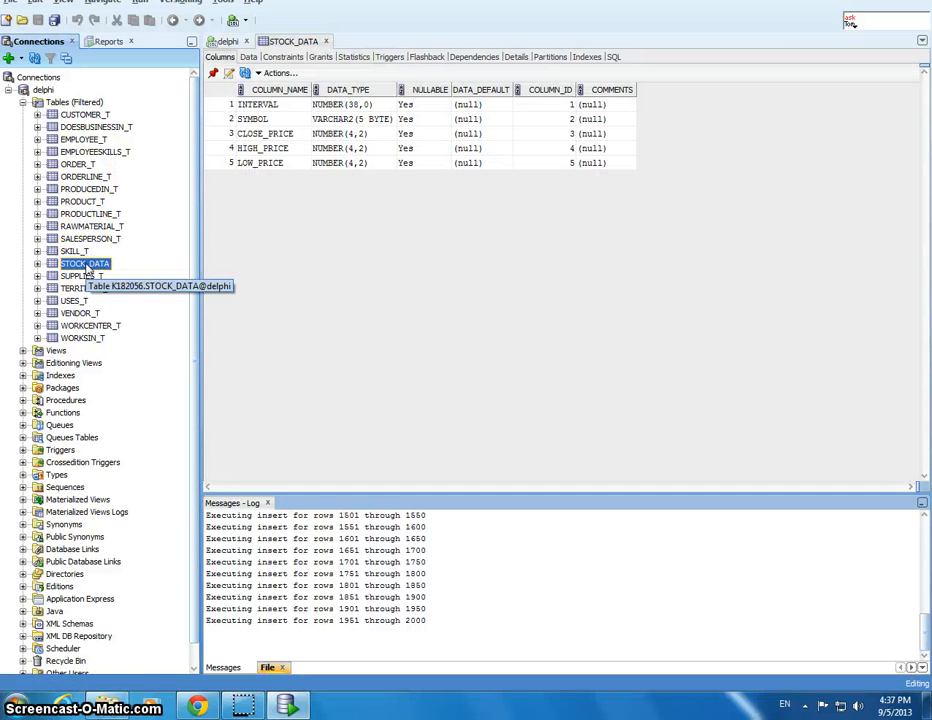
left_click(261, 270)
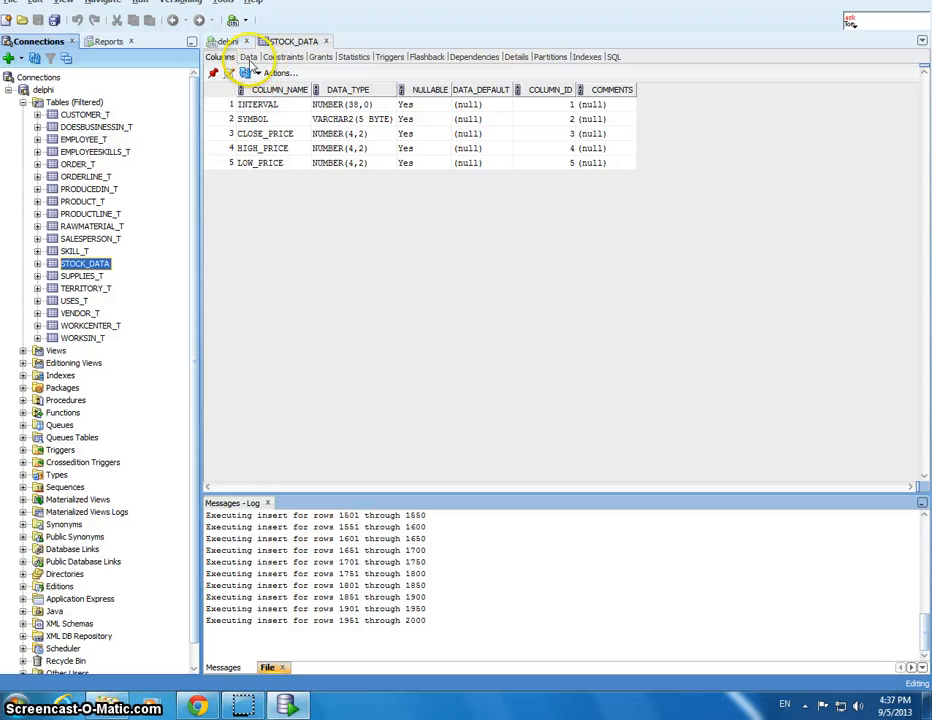
- Examine the imported rows of the STOCK_DATA table, and return to the delphi SQL worksheet
left_click(249, 58)
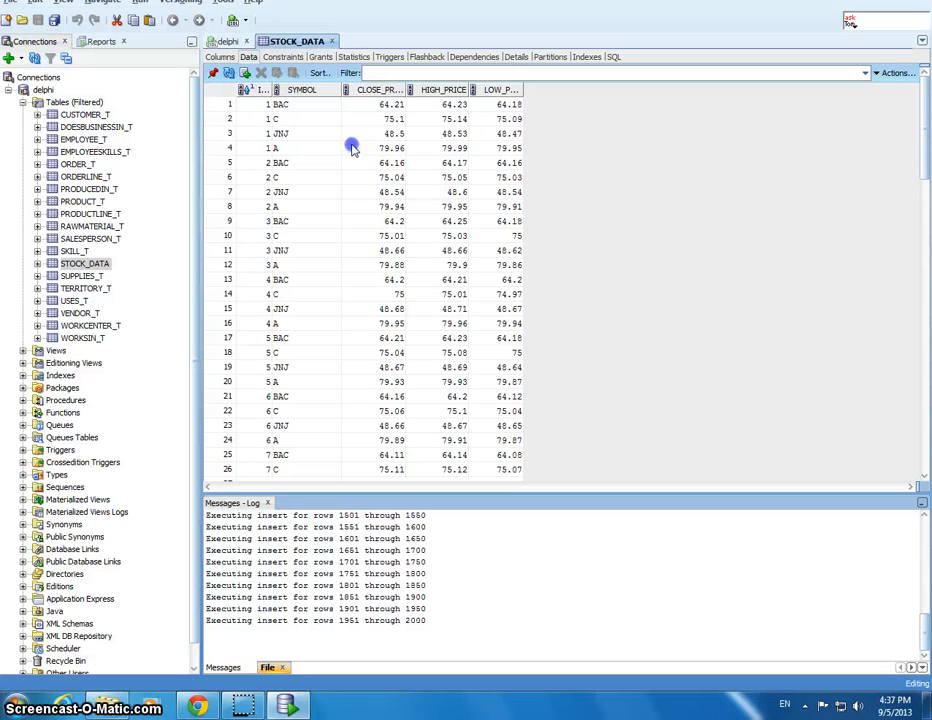
scroll(370, 116, "down", 8)
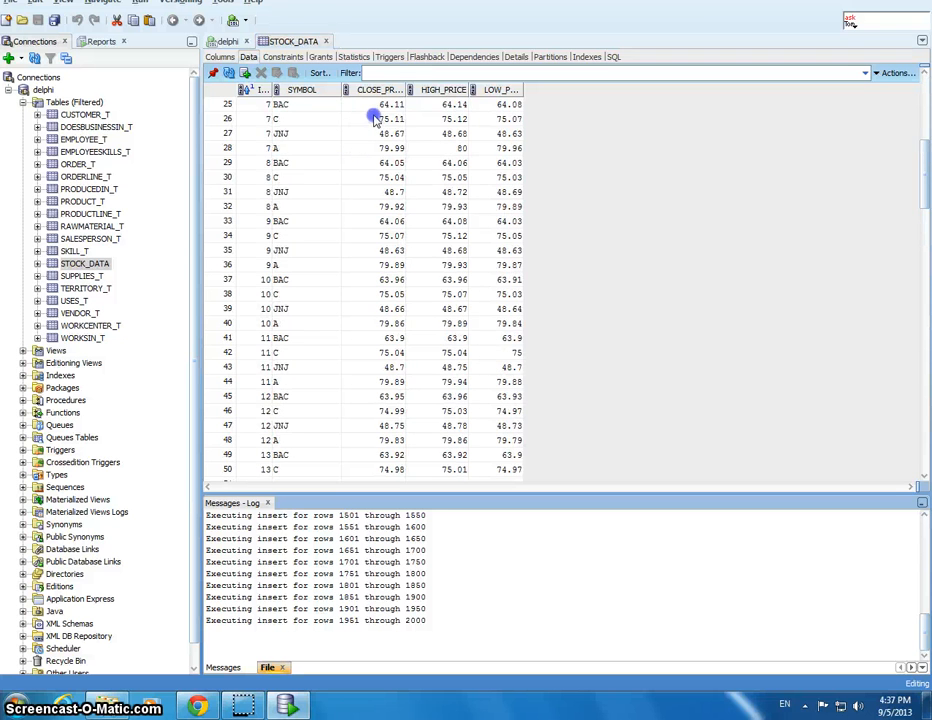
scroll(374, 118, "down", 10)
scroll(926, 318, "down", 7)
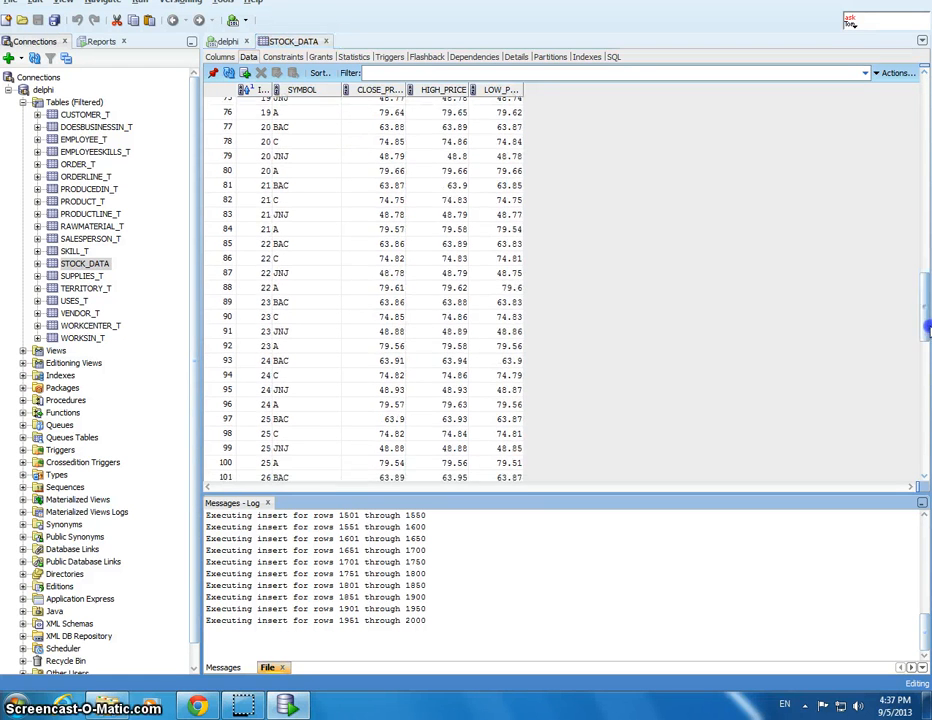
left_click_drag(926, 330, 927, 476)
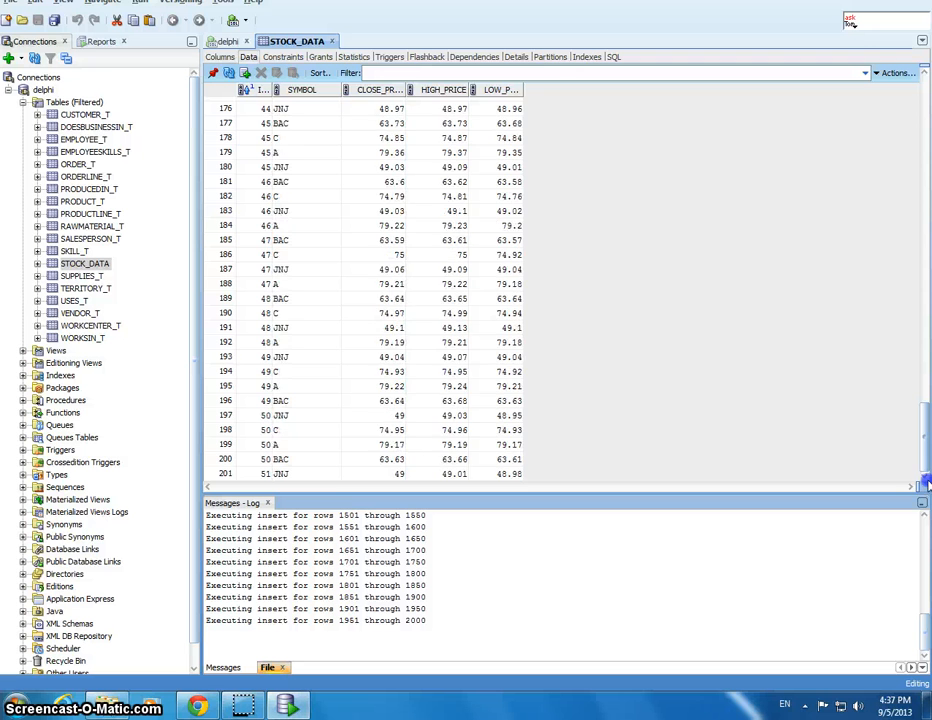
scroll(927, 480, "down", 9)
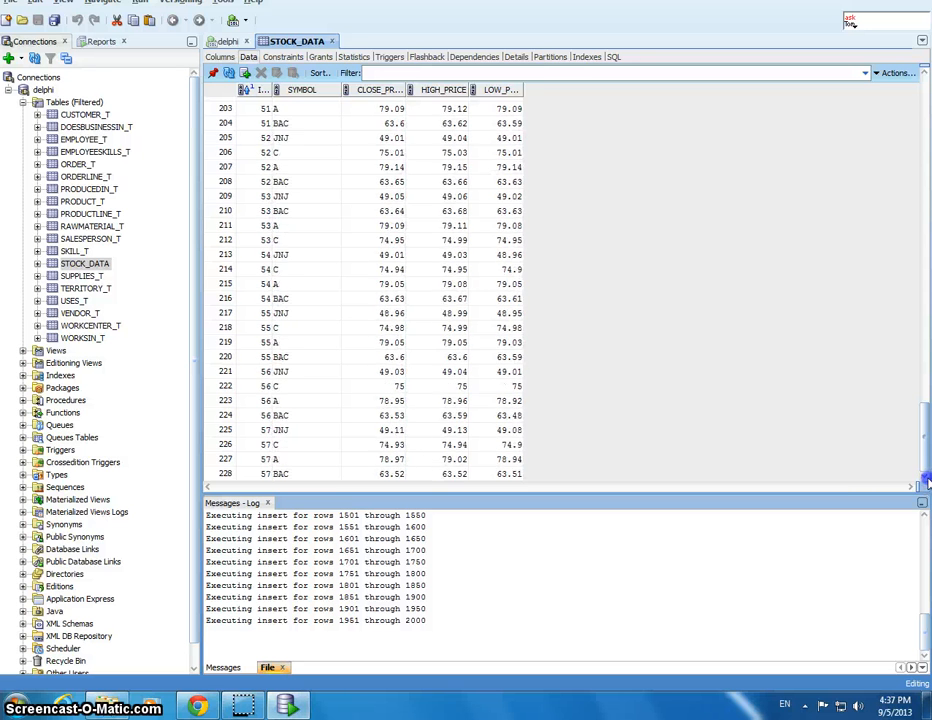
scroll(927, 480, "down", 3)
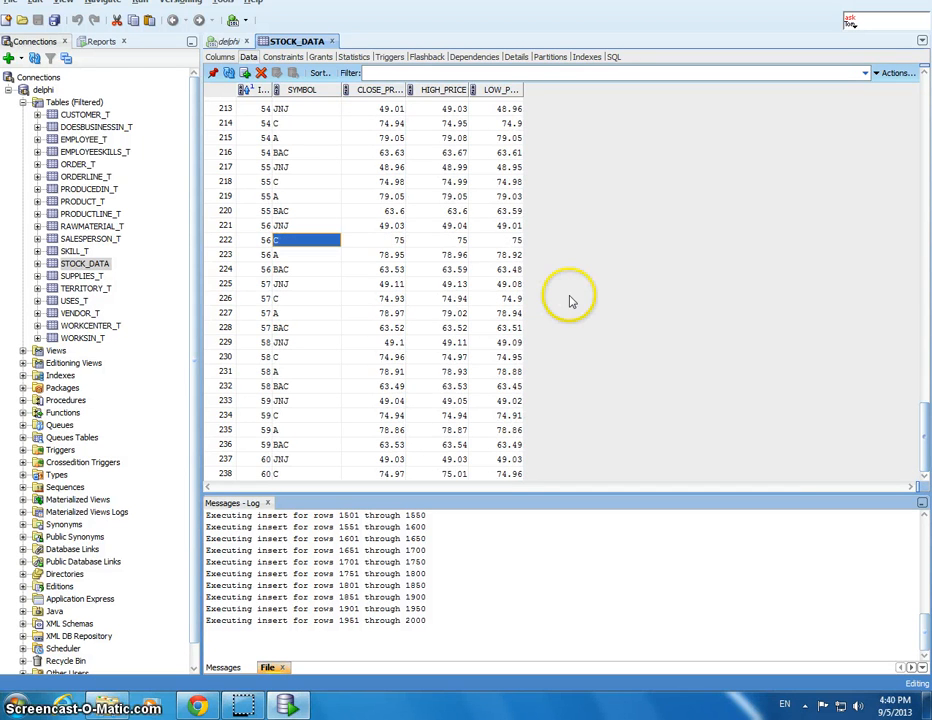
scroll(525, 395, "down", 4)
scroll(520, 398, "down", 3)
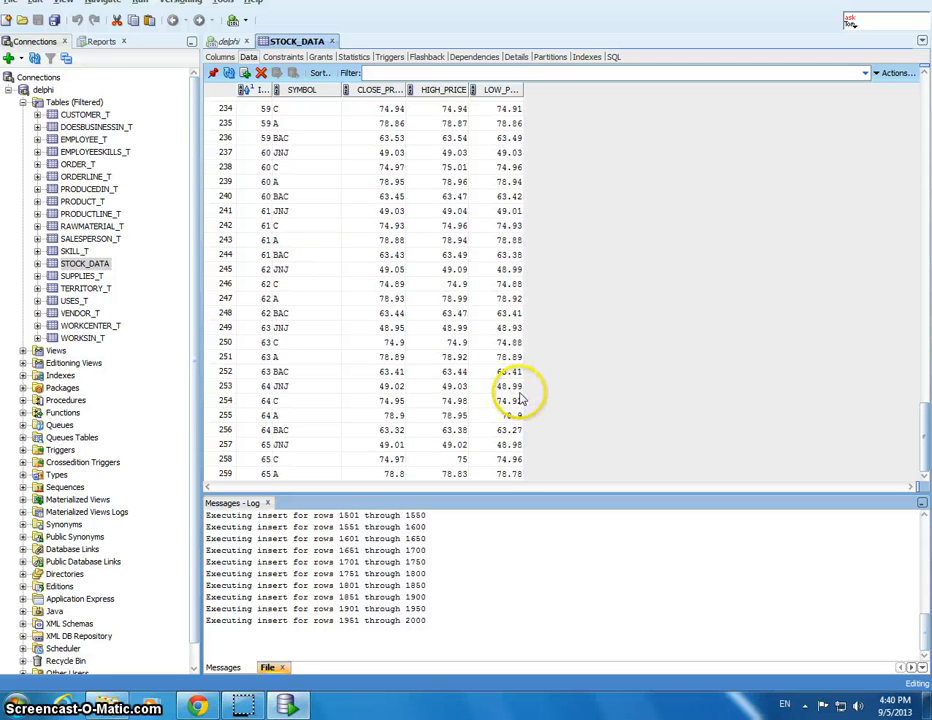
scroll(520, 398, "up", 20)
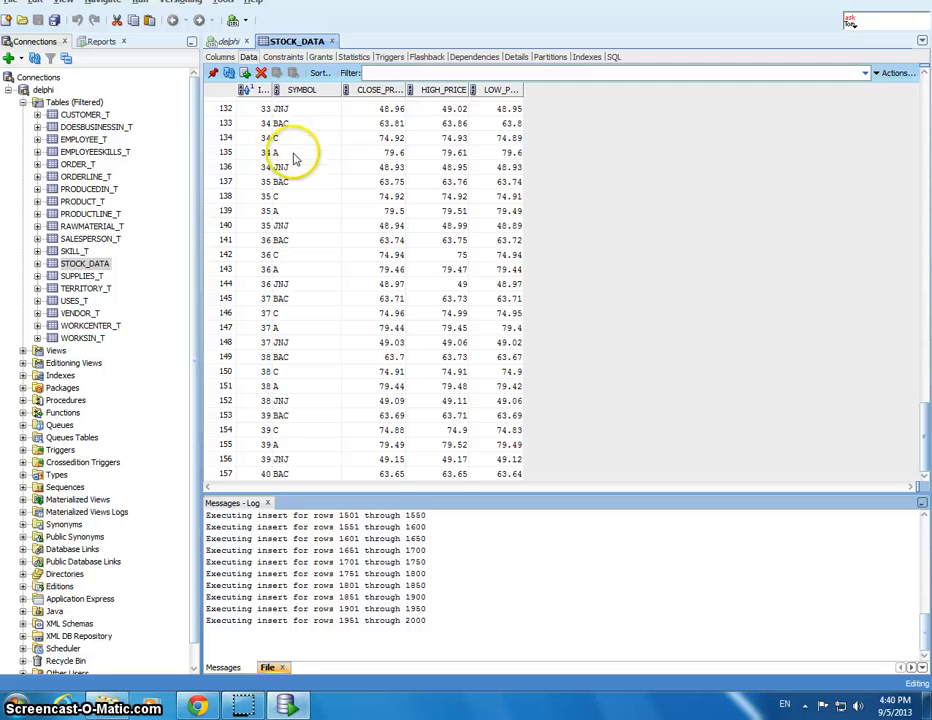
scroll(287, 140, "down", 1)
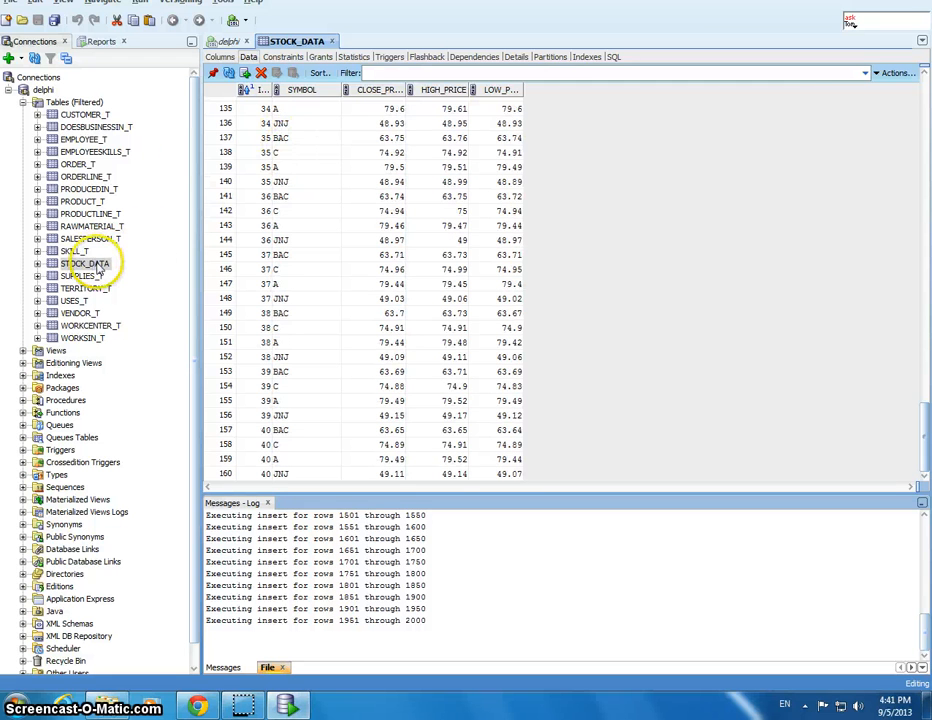
left_click(225, 43)
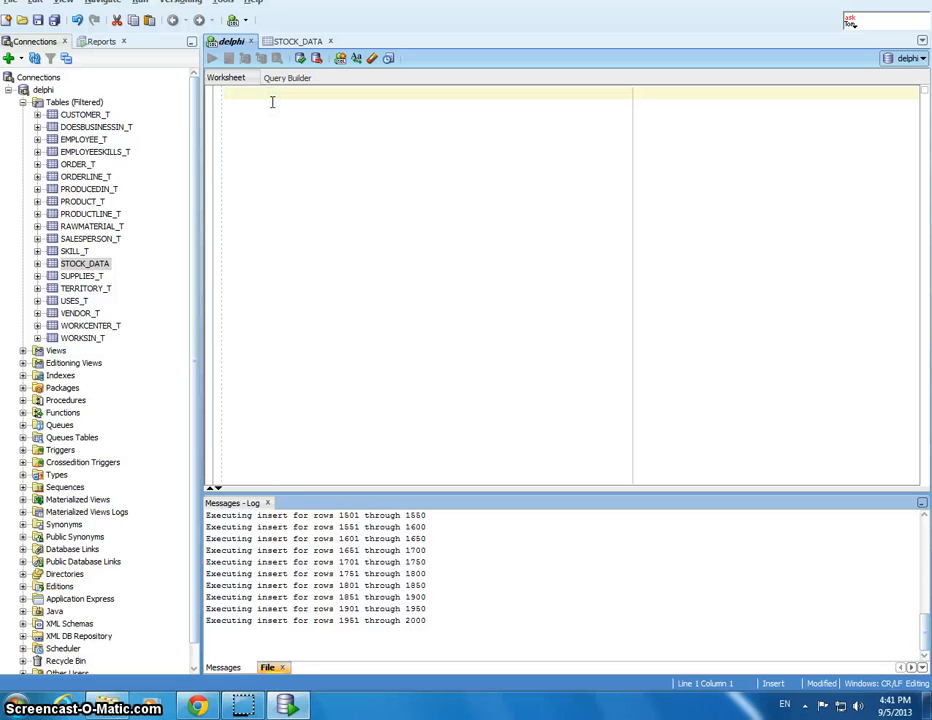
- Write and run the query select * from stock_data where symbol='C'; in the delphi worksheet
type("select * from stock_dta")
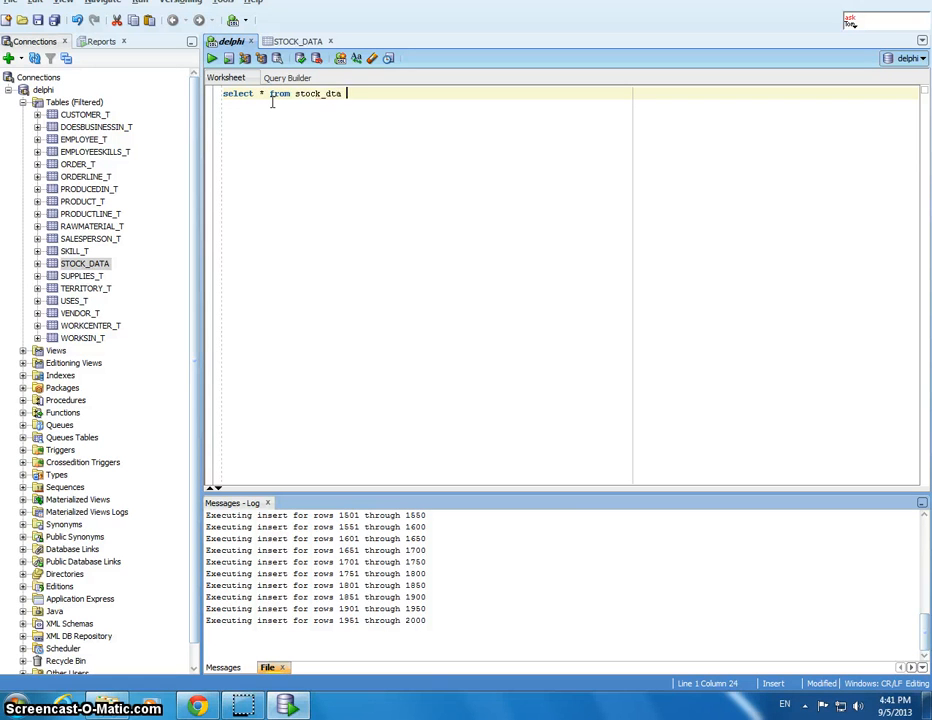
key("BackSpace")
key("BackSpace")
key("BackSpace")
type("='C")
left_click(212, 58)
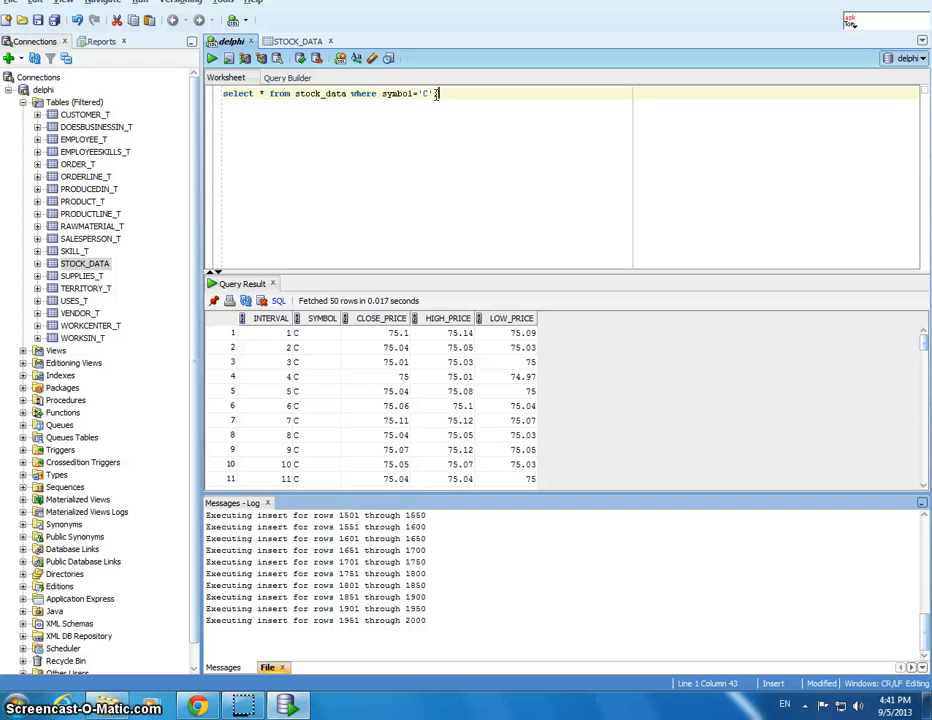
right_click(78, 266)
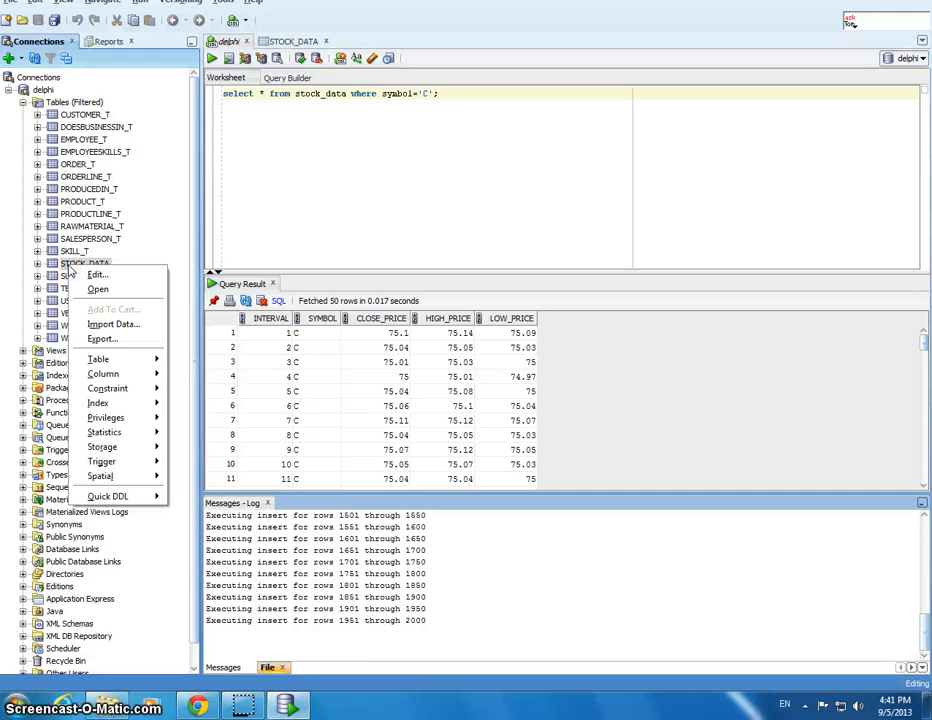
left_click(103, 339)
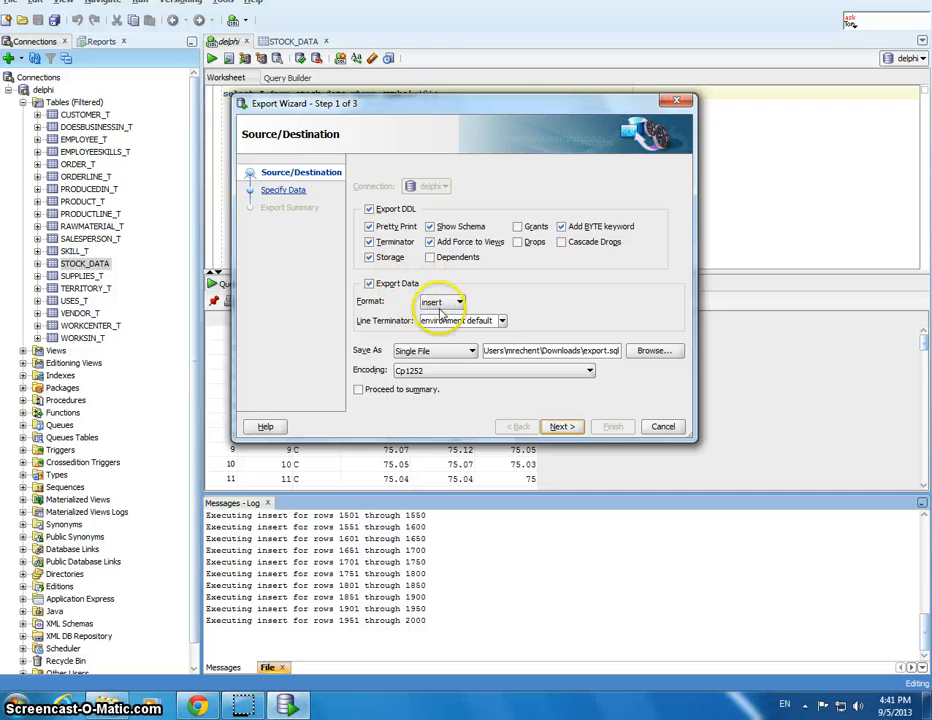
left_click(441, 302)
scroll(448, 320, "up", 2)
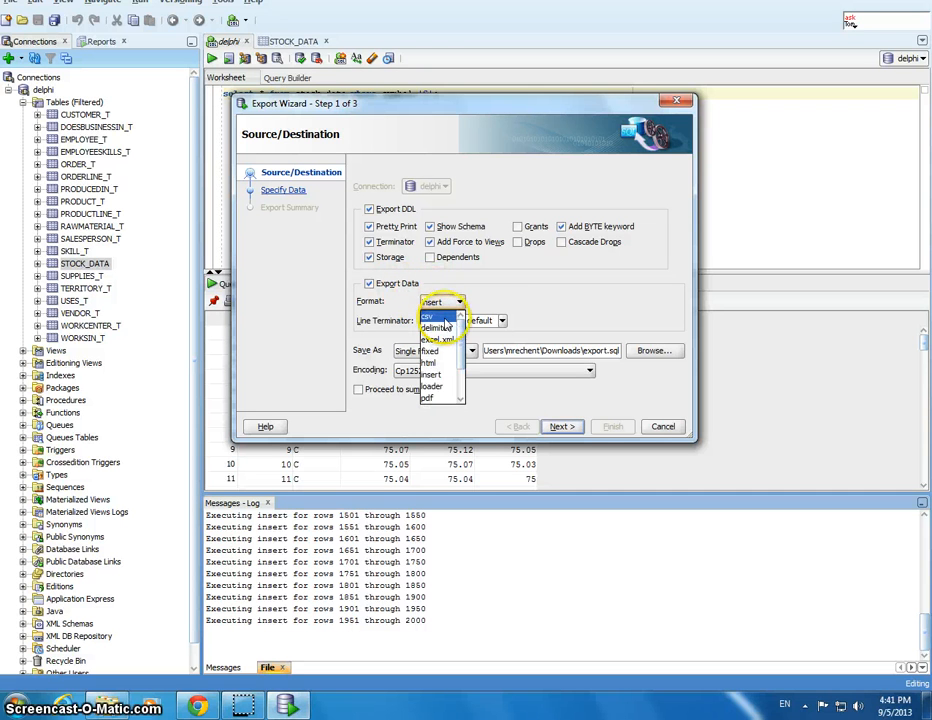
left_click(443, 317)
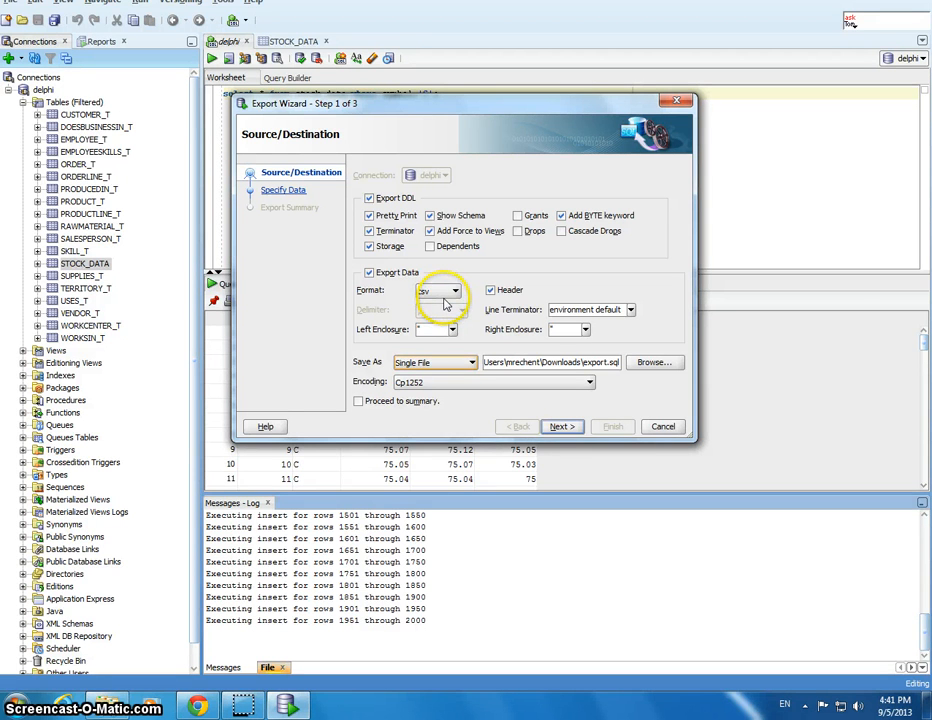
left_click(369, 198)
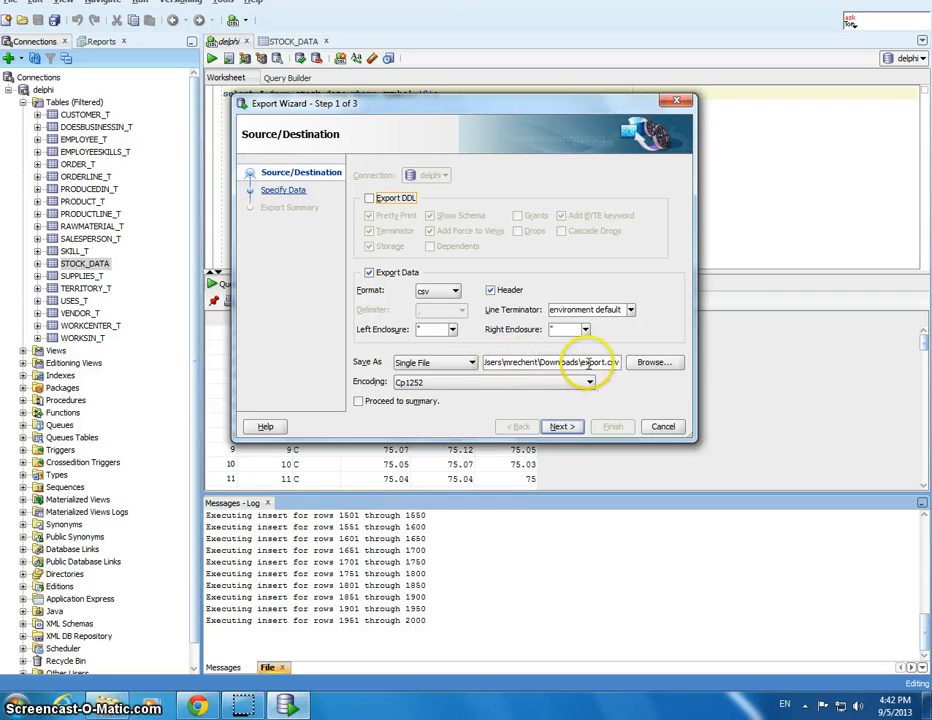
left_click(570, 427)
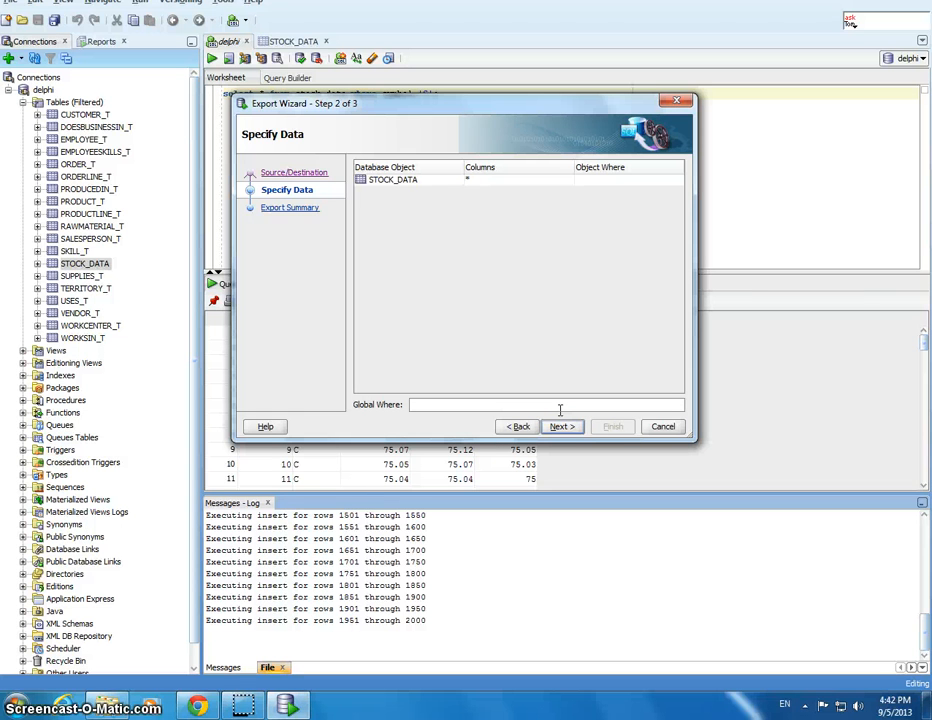
left_click(486, 183)
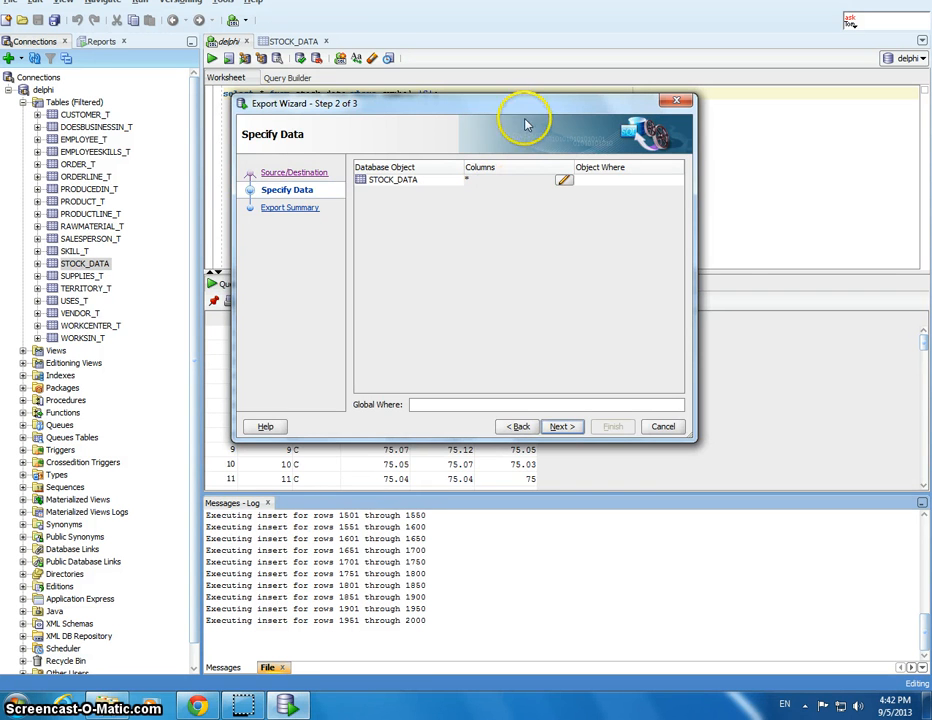
mouse_move(526, 110)
left_mouse_down()
mouse_move(557, 181)
mouse_move(568, 252)
left_mouse_up()
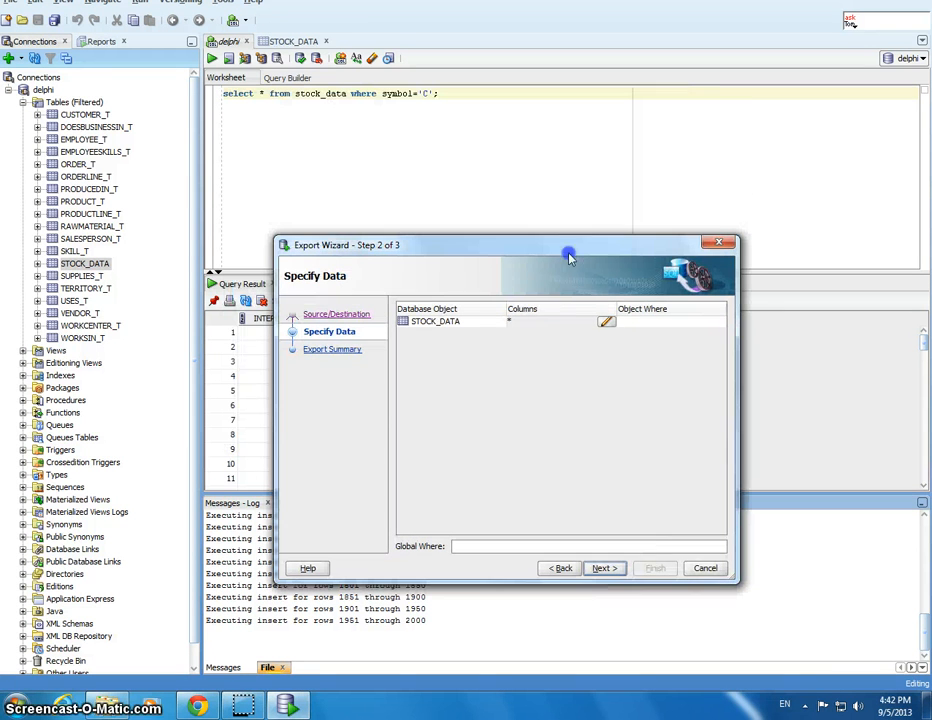
left_click(606, 323)
left_click(377, 148)
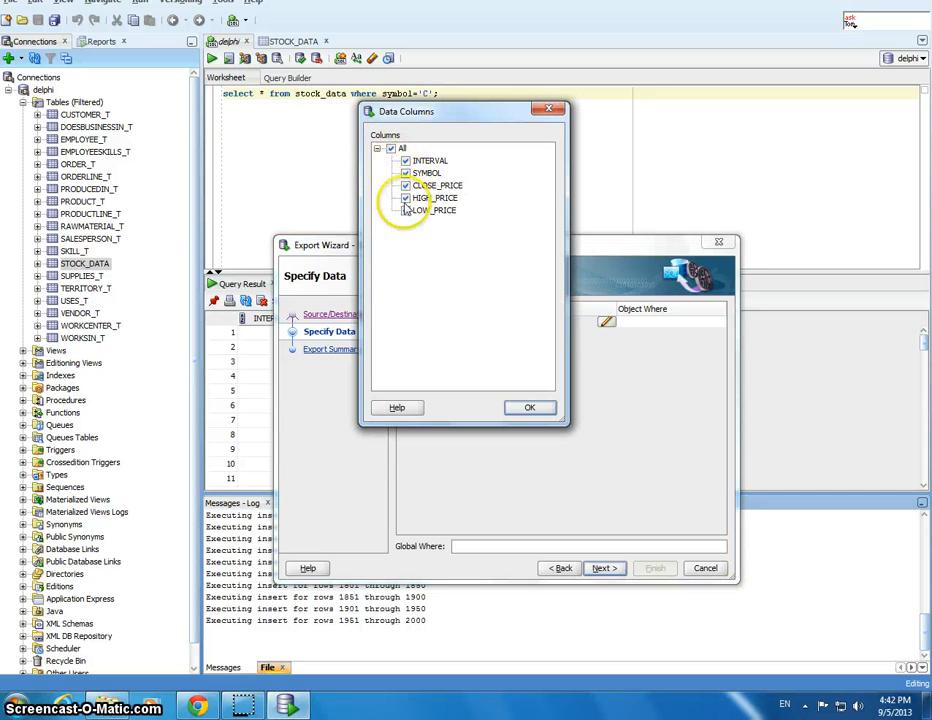
left_click(406, 211)
left_click(406, 211)
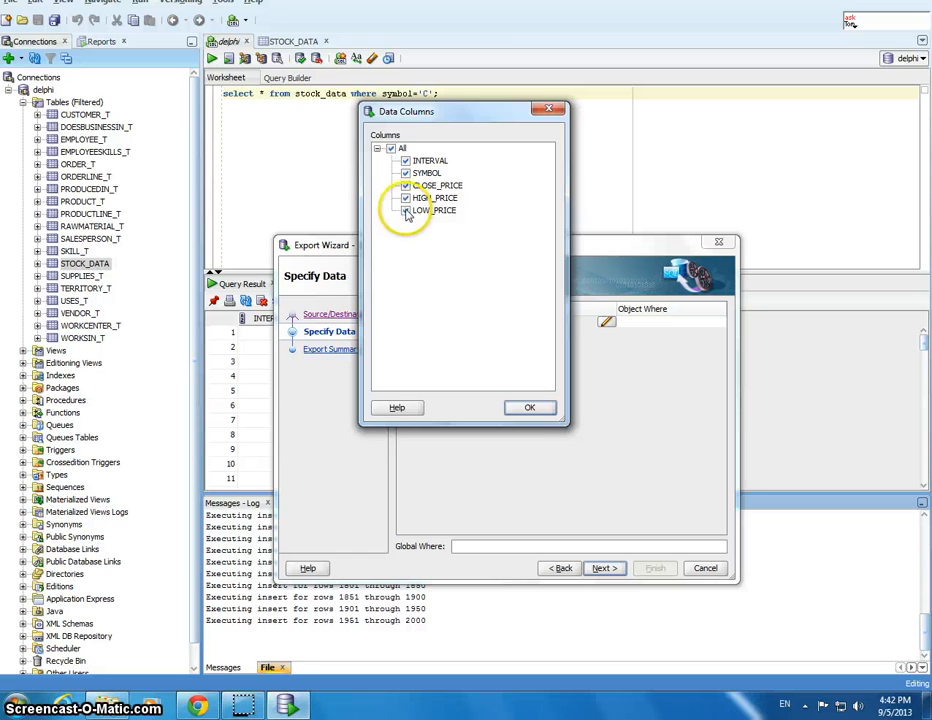
left_click_drag(426, 113, 394, 161)
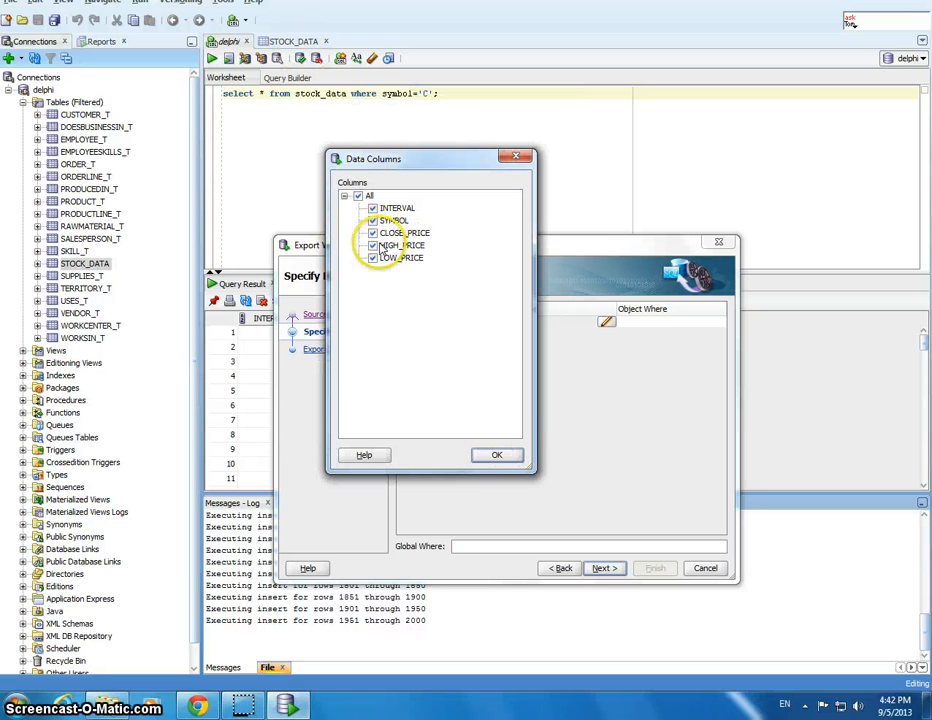
left_click(494, 456)
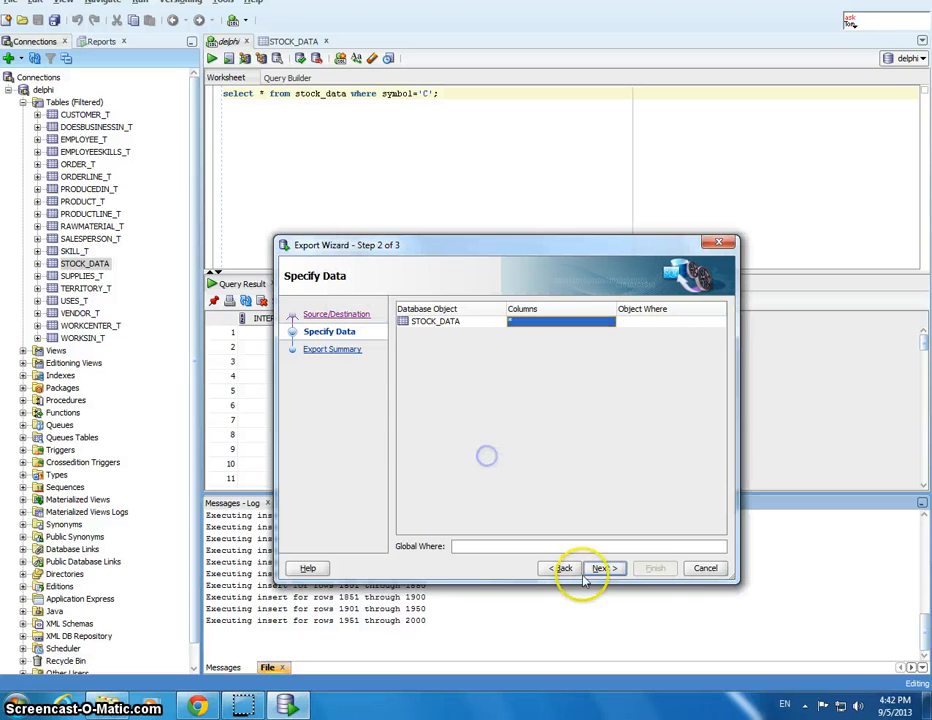
key("Escape")
- Show the STOCK_DATA table's rows and widen the CLOSE_PRICE and INTERVAL columns so their headings are readable
left_click(289, 42)
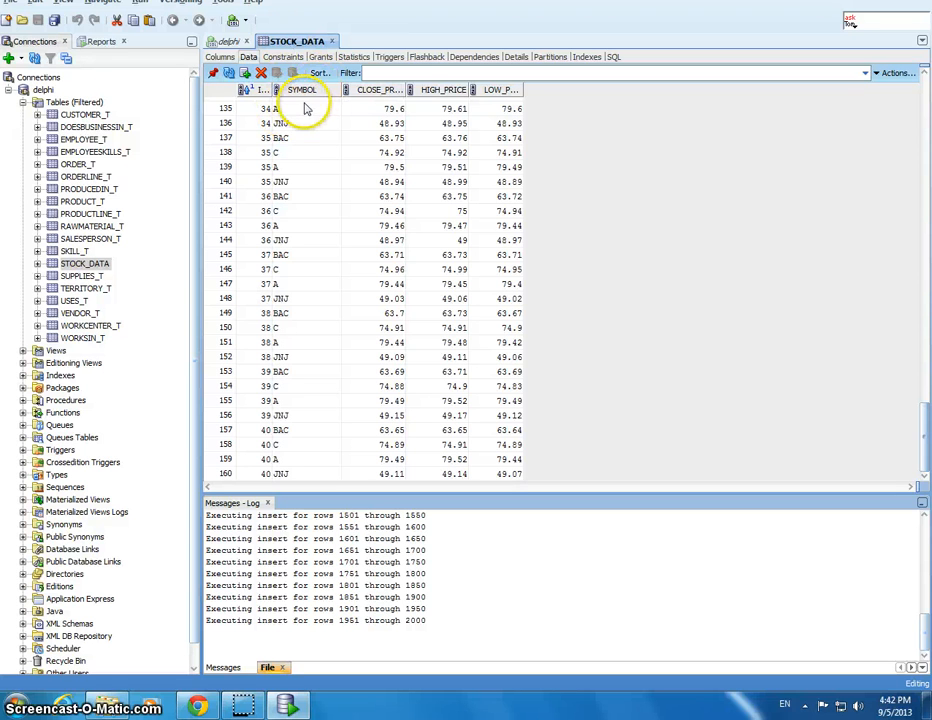
right_click(296, 157)
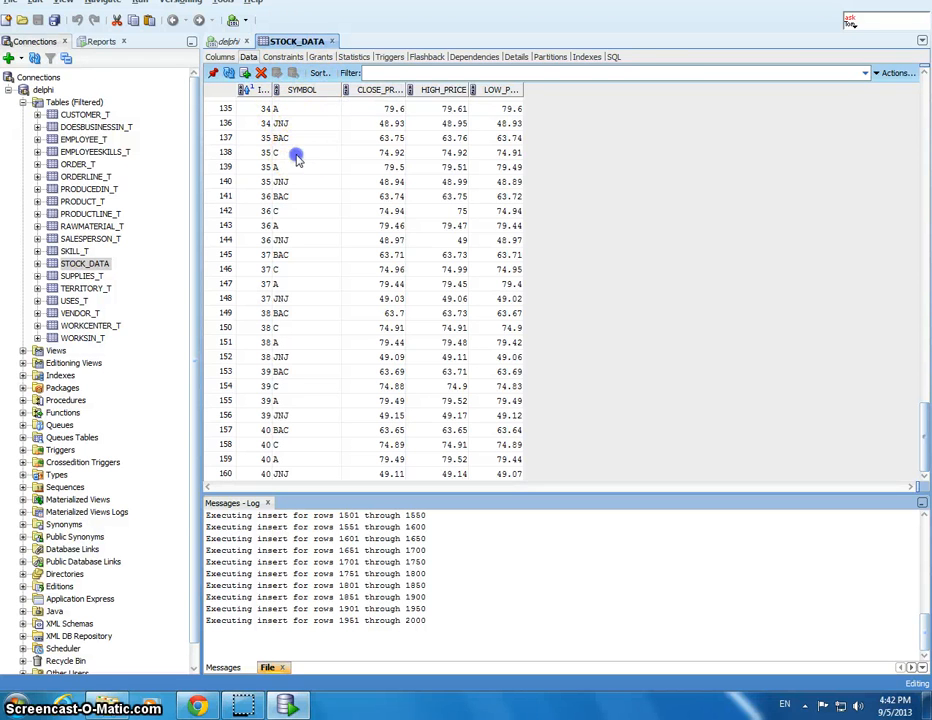
double_click(296, 155)
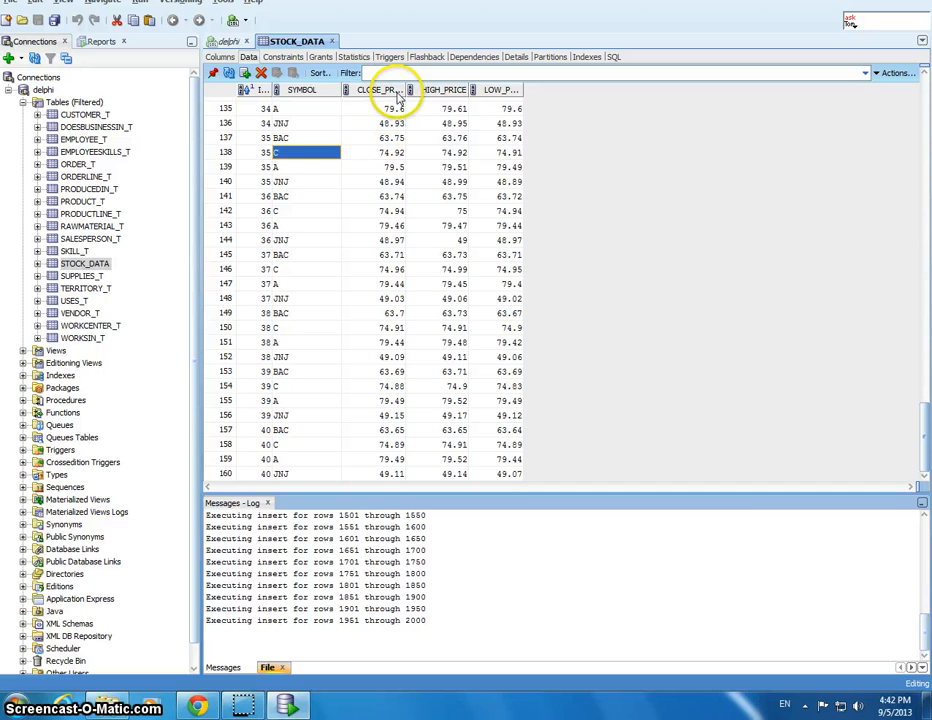
left_click_drag(408, 90, 442, 90)
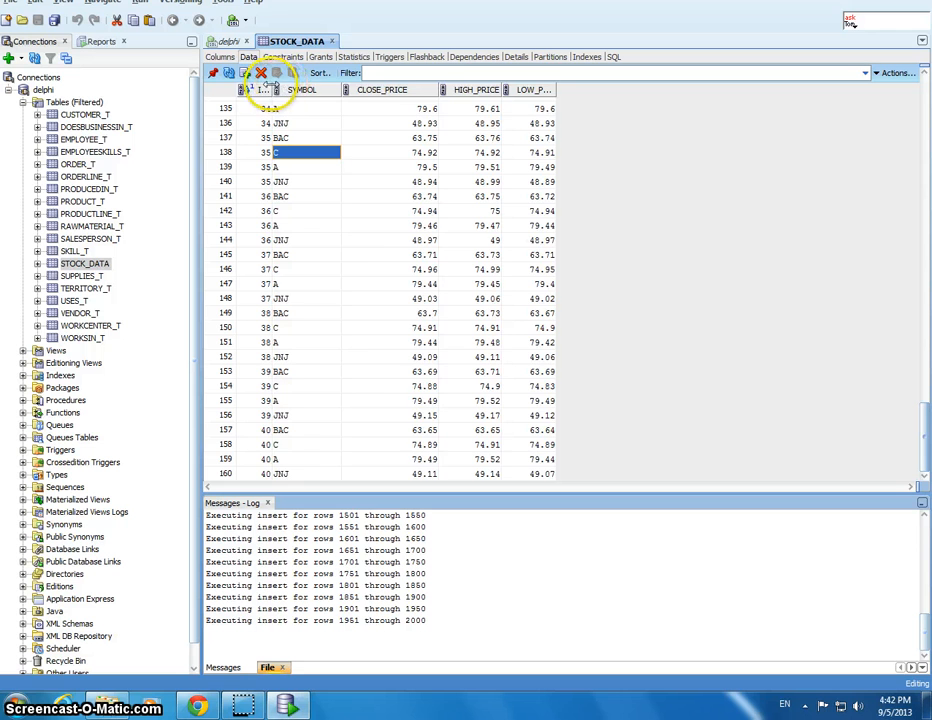
left_click_drag(274, 90, 310, 90)
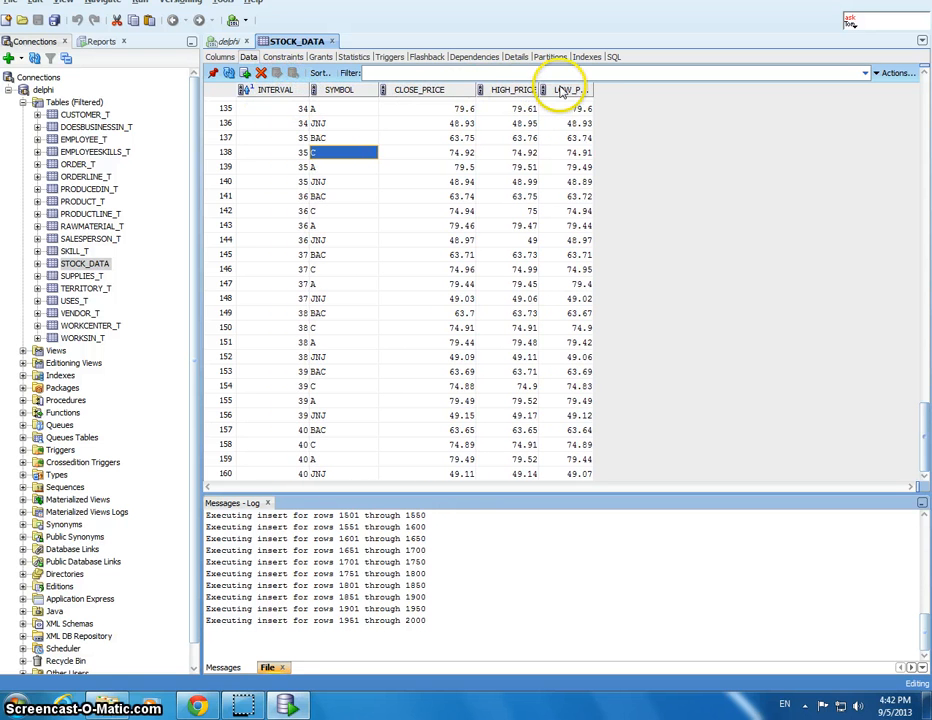
- Start an export of the STOCK_DATA table in csv format with Export DDL turned off, and continue to the data specification
right_click(98, 265)
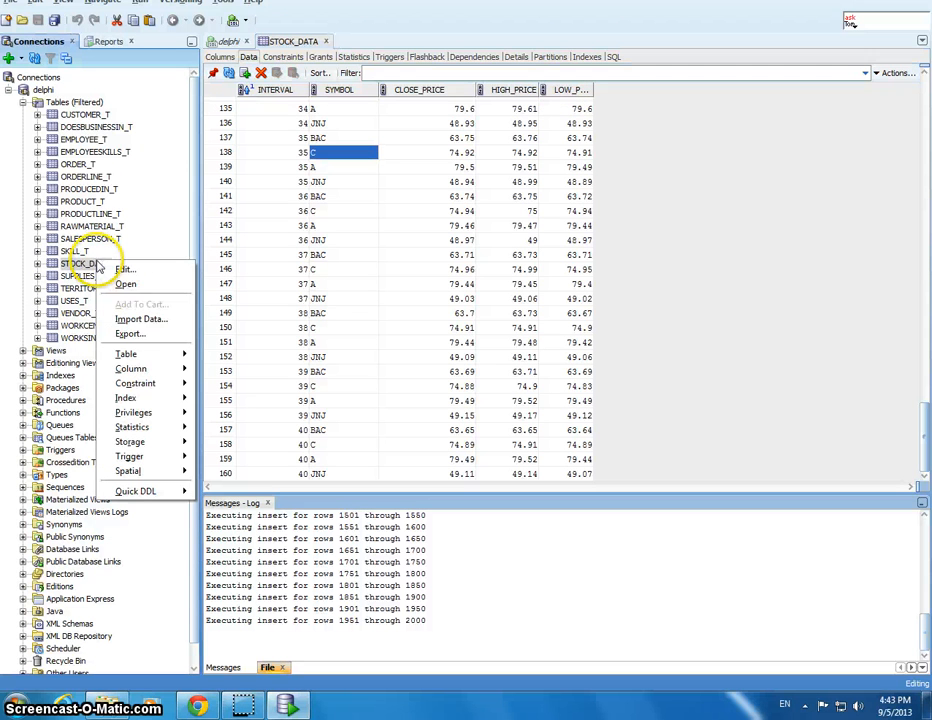
left_click(129, 334)
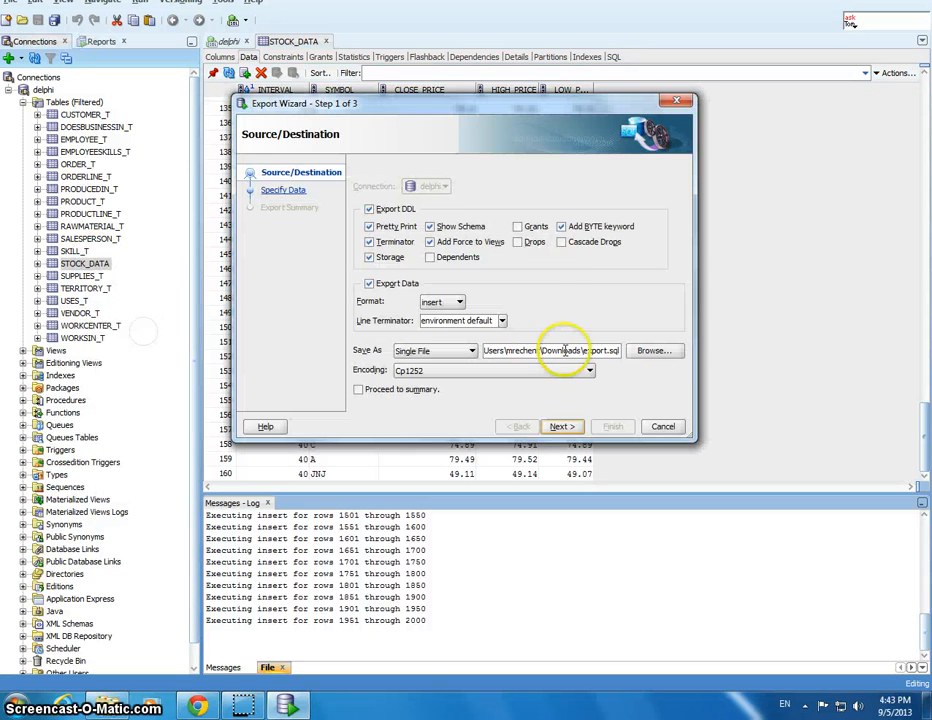
left_click(457, 302)
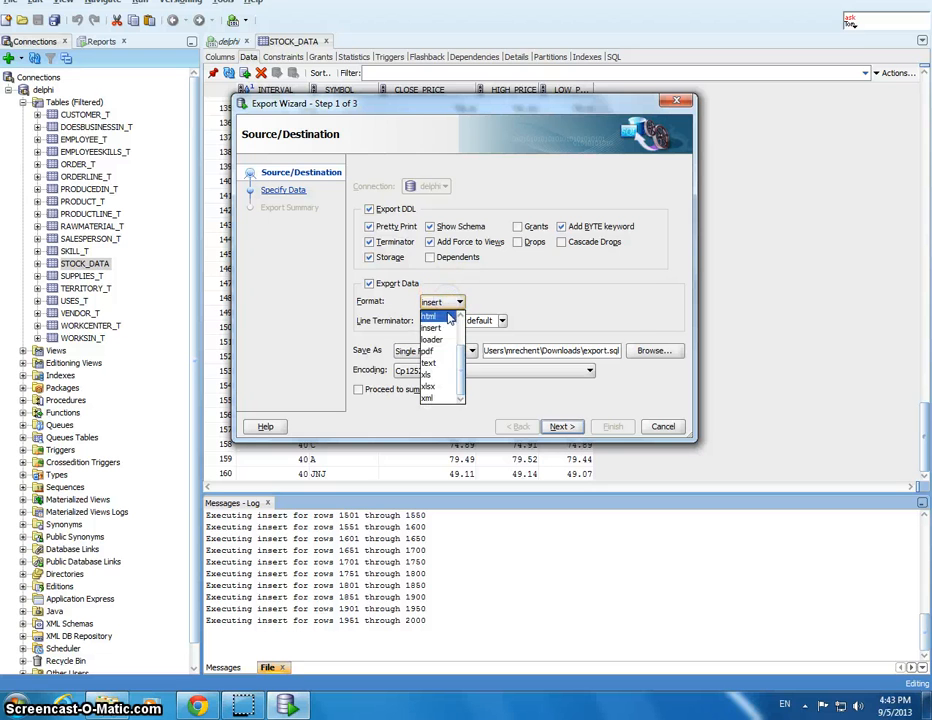
scroll(449, 318, "up", 1)
left_click(447, 318)
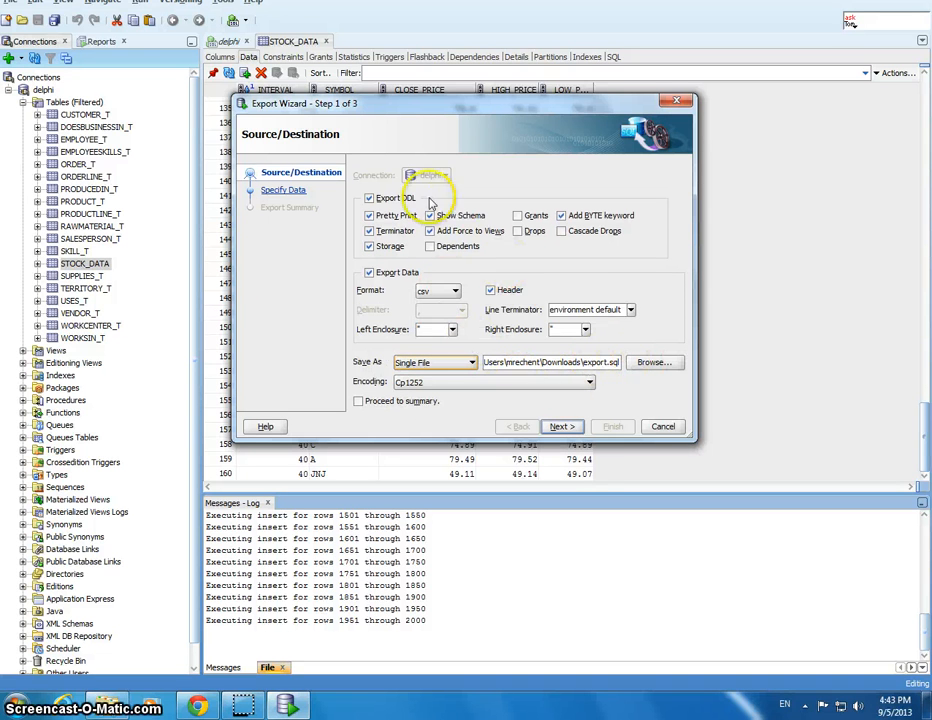
left_click(382, 198)
left_click(566, 427)
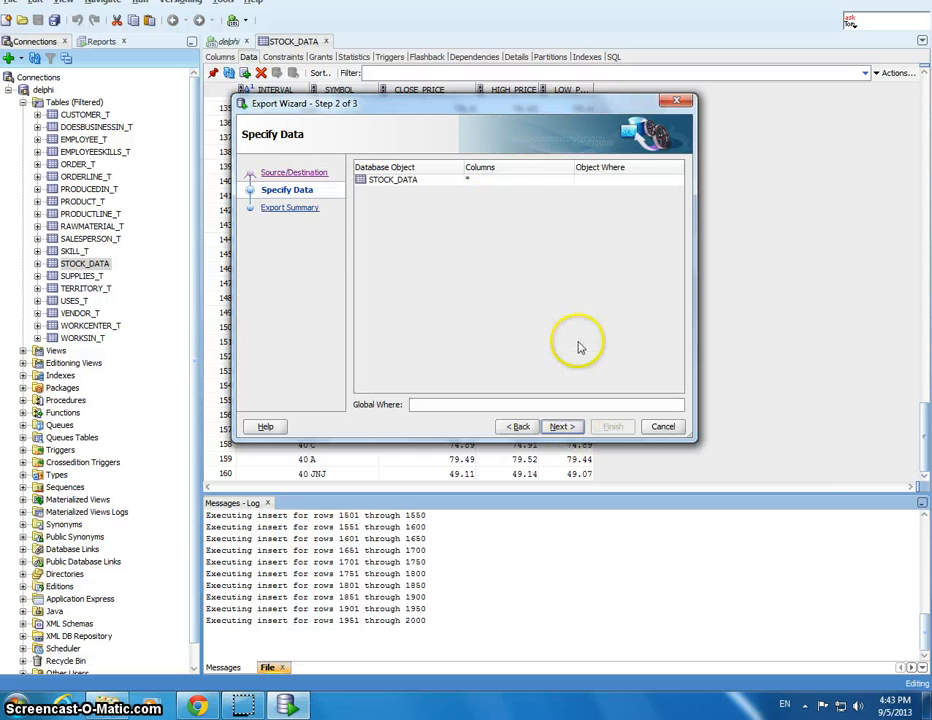
- Limit the exported STOCK_DATA columns to SYMBOL and CLOSE_PRICE, excluding INTERVAL, HIGH_PRICE and LOW_PRICE
left_click(502, 177)
left_click(566, 178)
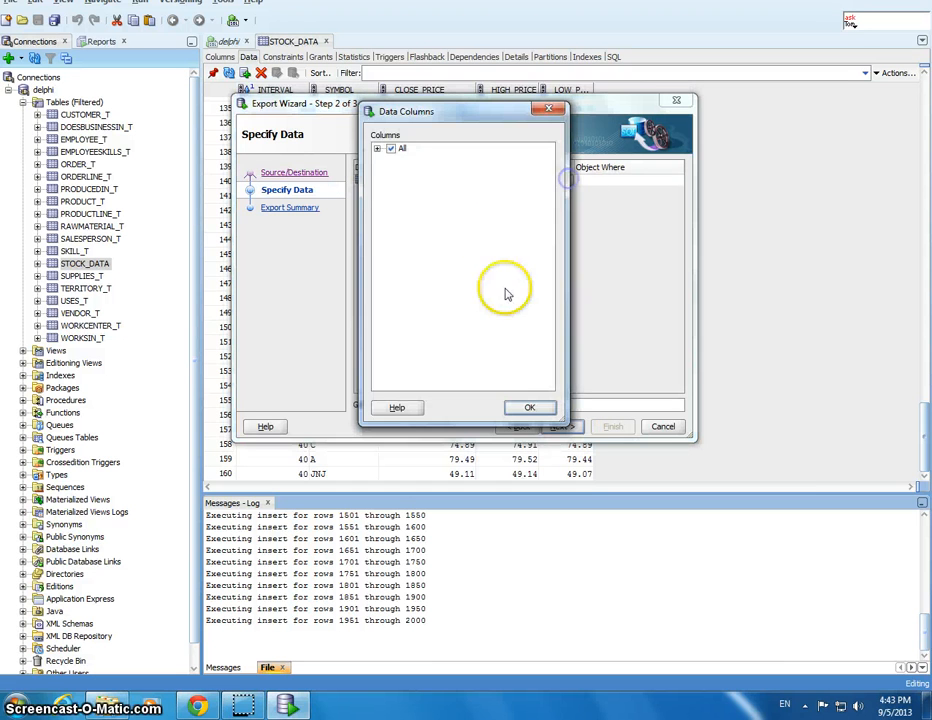
left_click(378, 148)
left_click(405, 174)
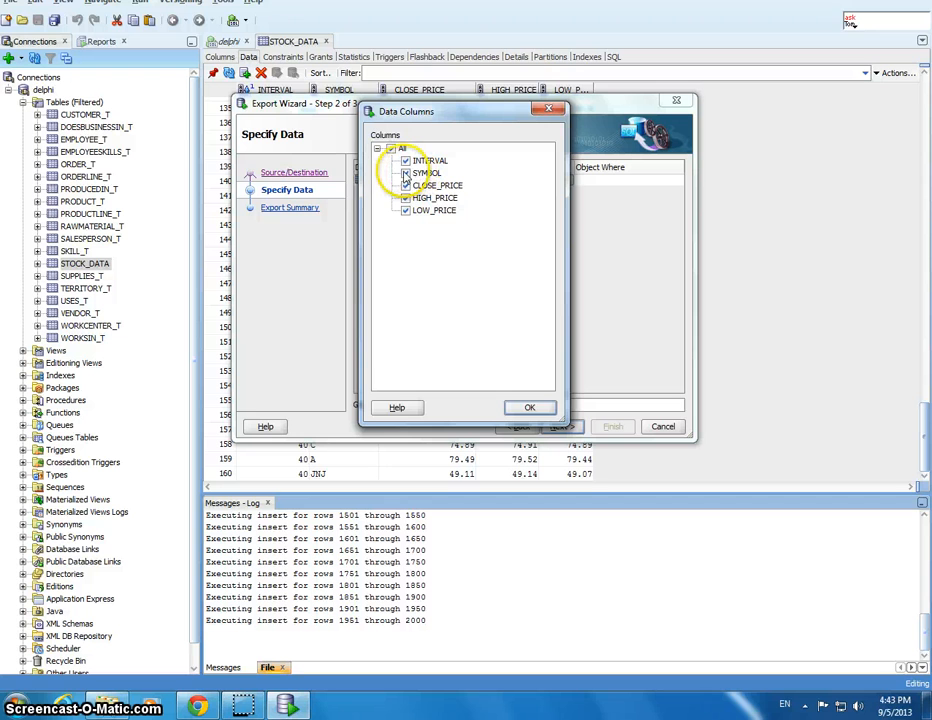
left_click(405, 161)
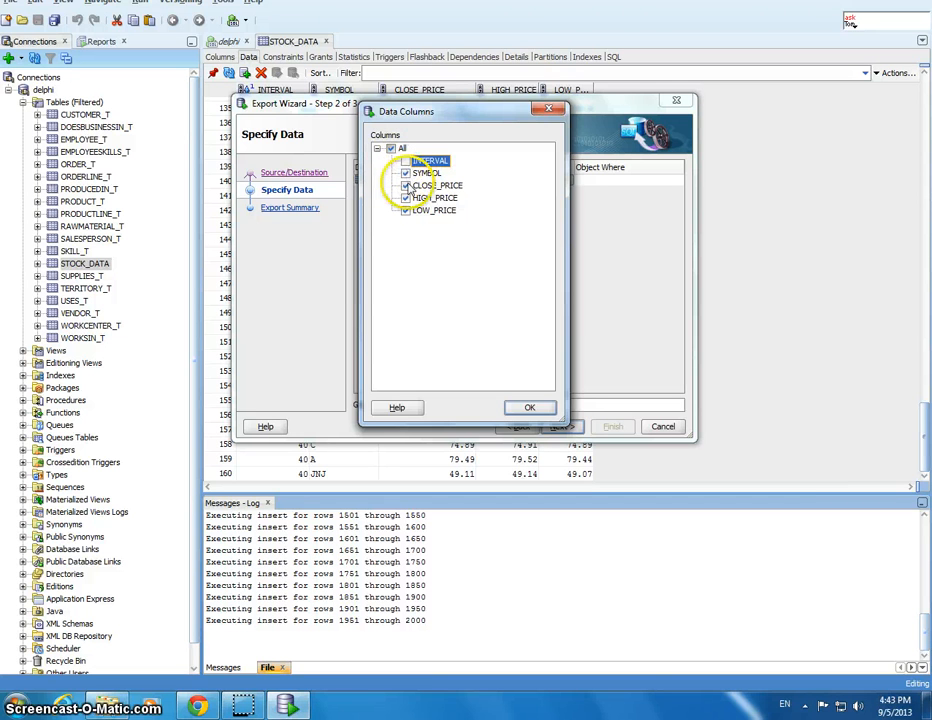
left_click(405, 198)
left_click(405, 210)
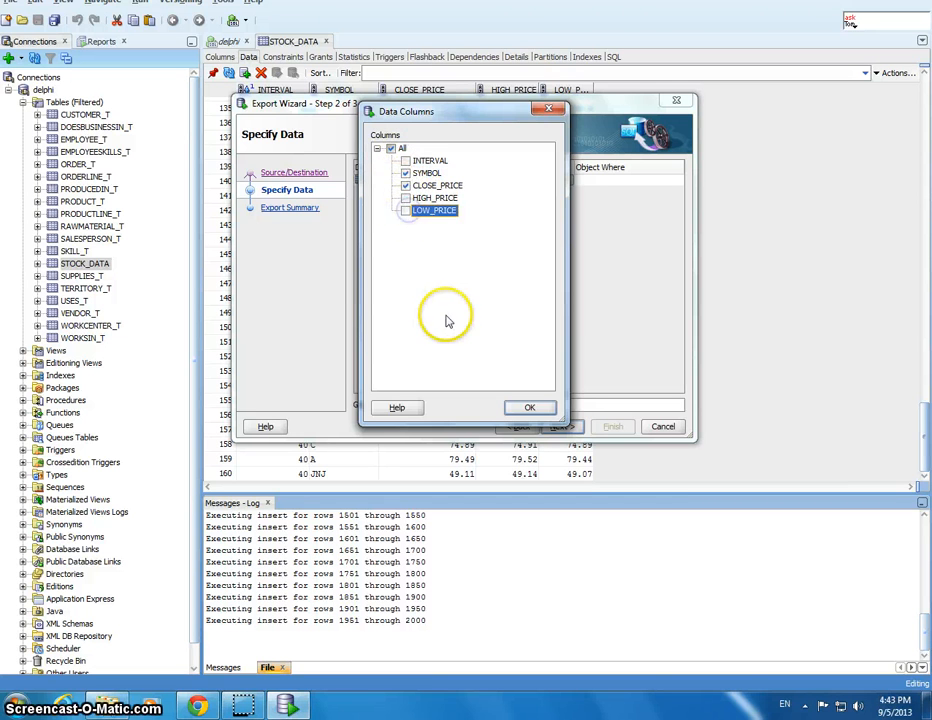
left_click(528, 407)
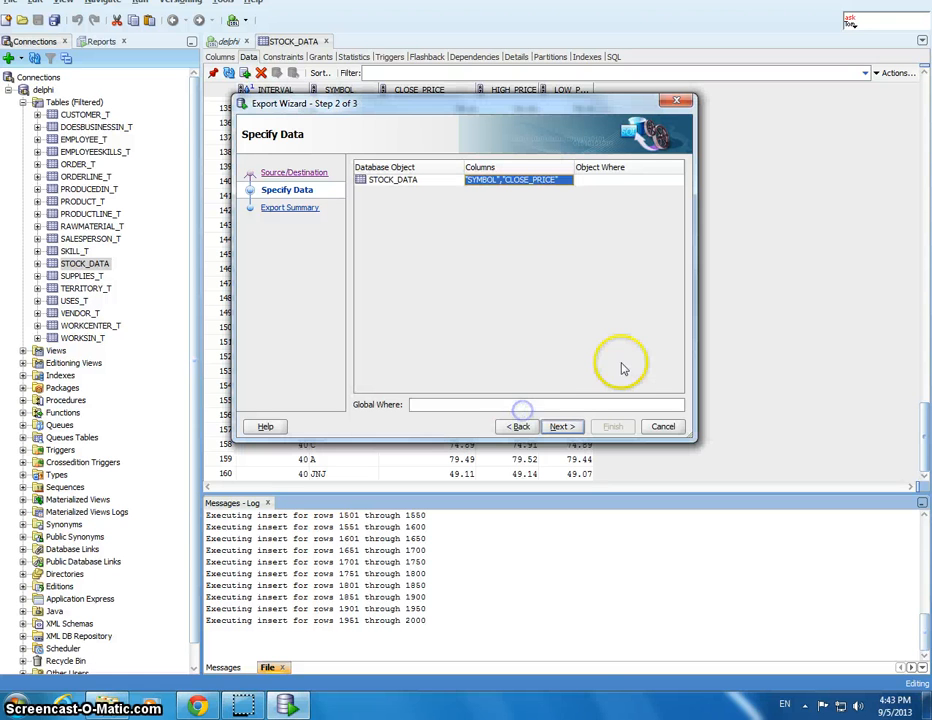
- Restrict the exported rows with the object condition symbol='C', check the sample data, and continue to the export summary
left_click(609, 183)
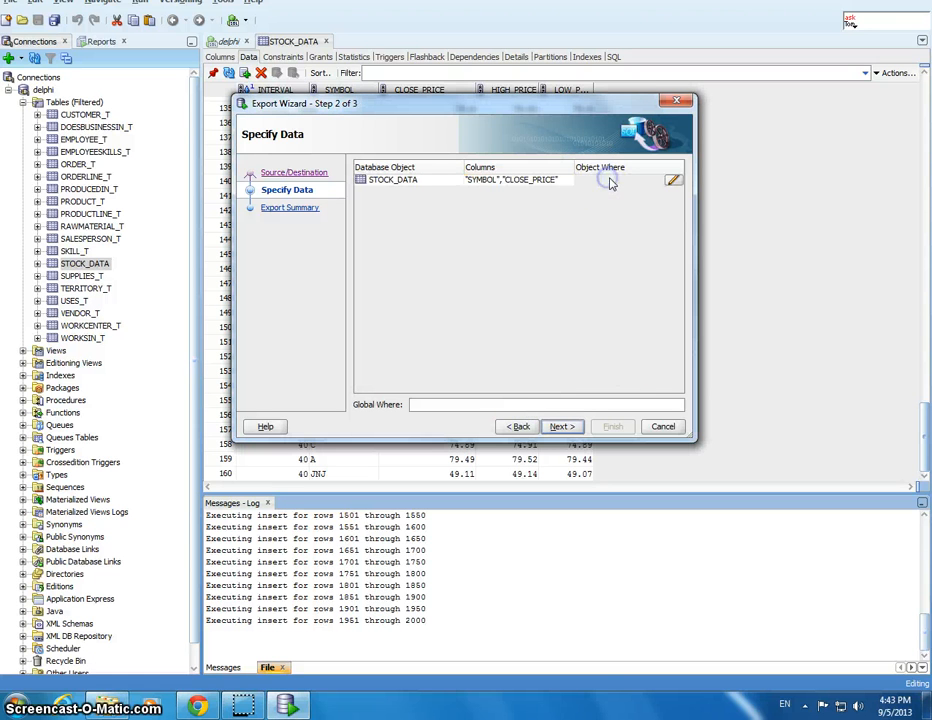
left_click(670, 182)
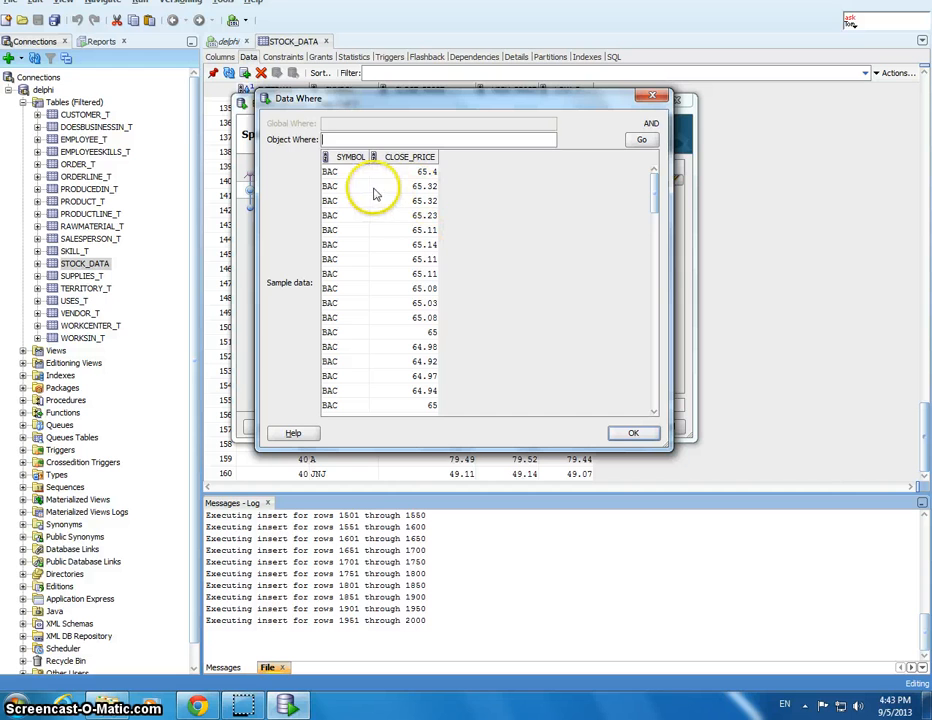
type("symbol='C")
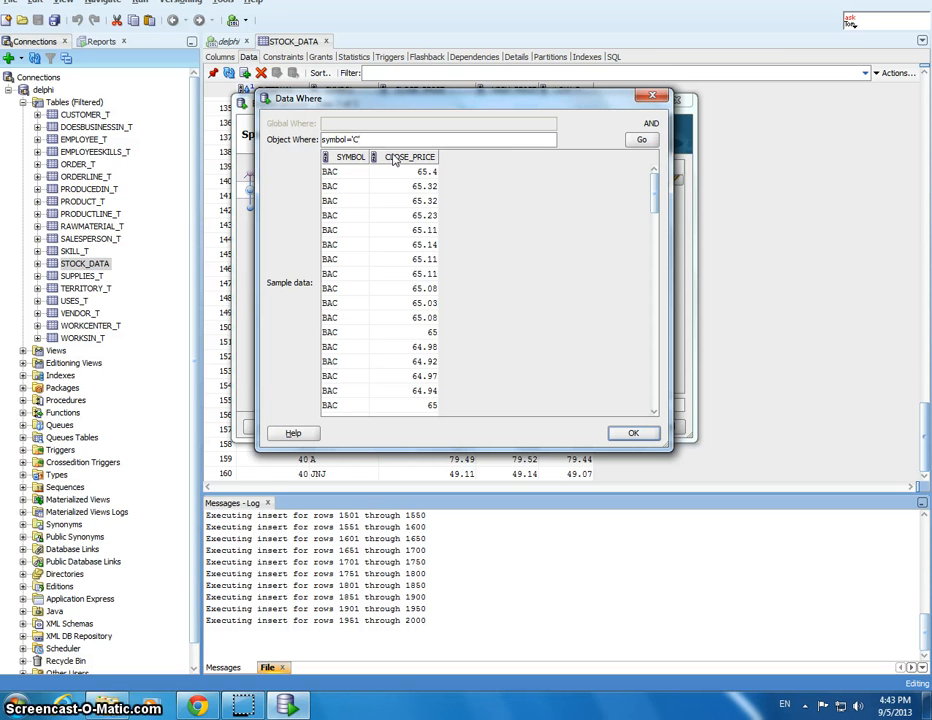
left_click(643, 140)
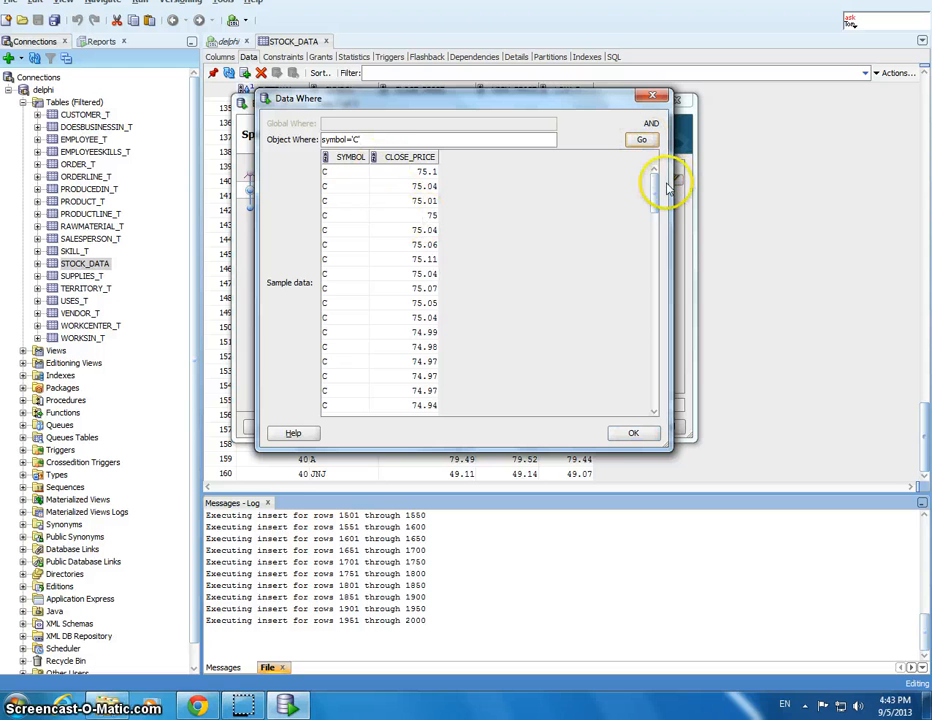
mouse_move(657, 187)
left_mouse_down()
mouse_move(668, 387)
mouse_move(661, 177)
left_mouse_up()
left_click(636, 433)
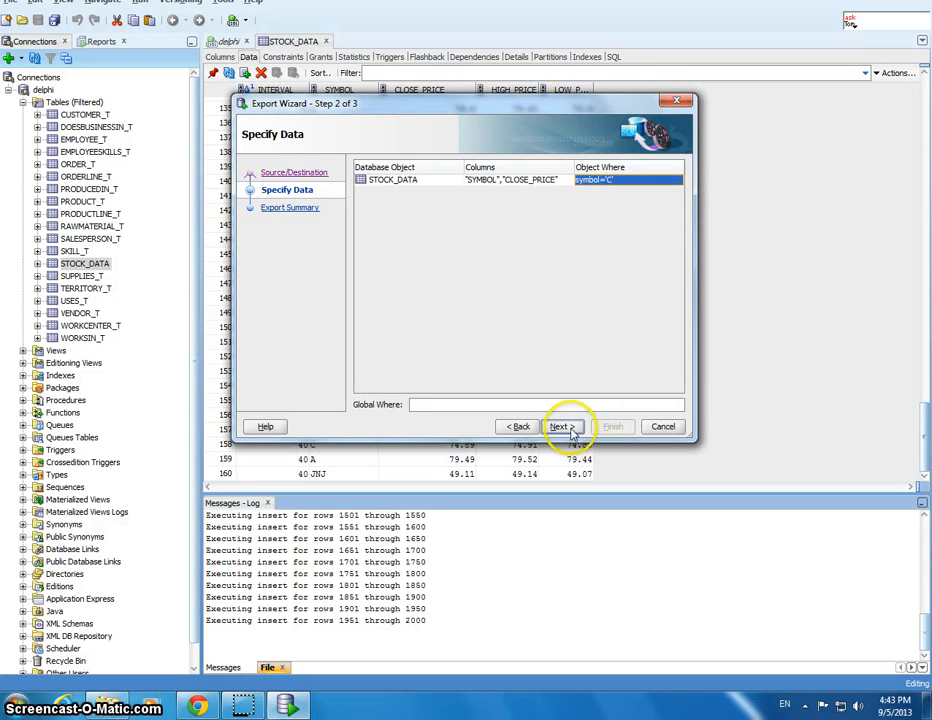
left_click(560, 427)
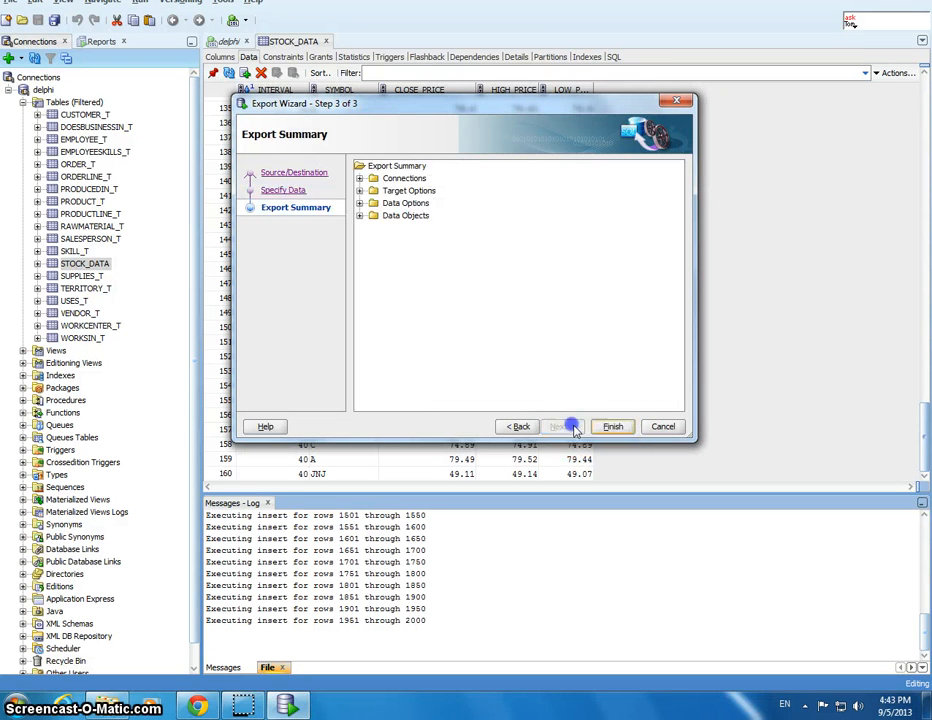
- Finish the STOCK_DATA export and open the resulting export file from the Downloads folder in a maximized Excel window
left_click(636, 426)
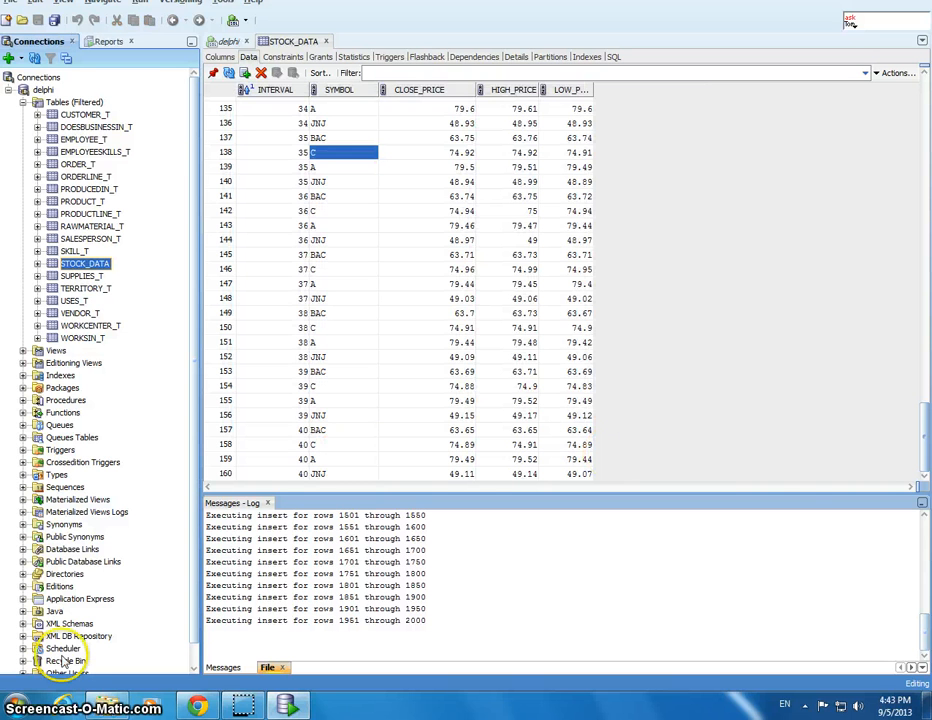
left_click(106, 702)
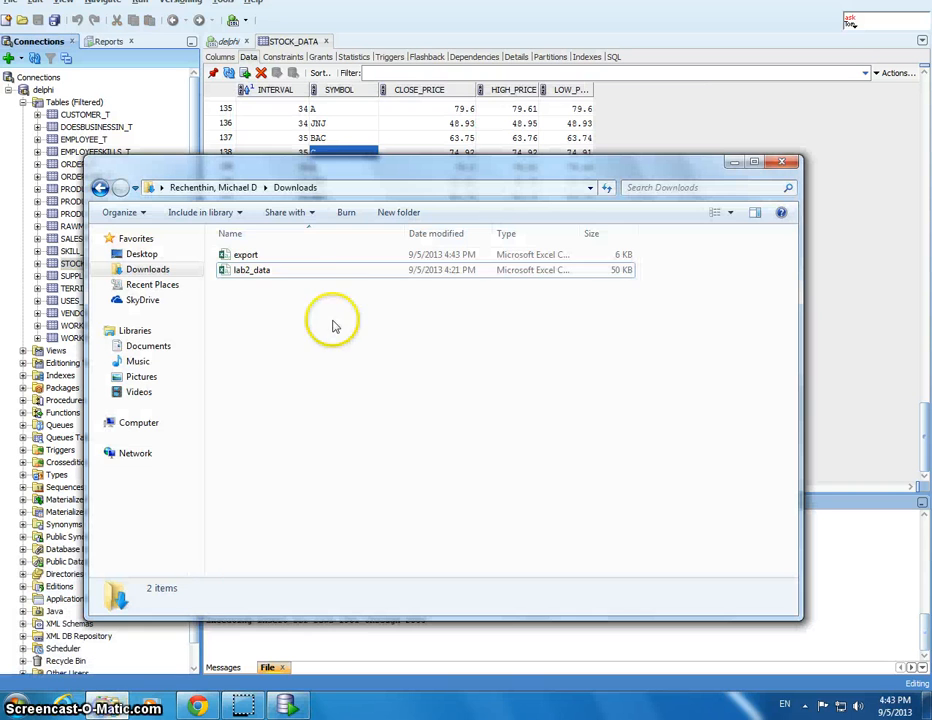
left_click(262, 256)
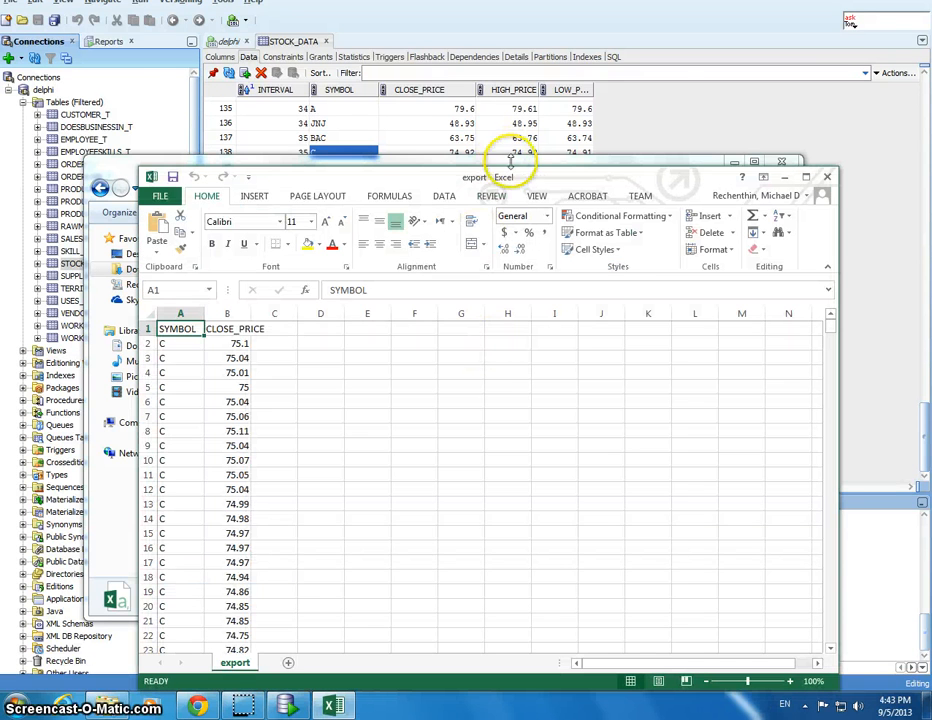
double_click(512, 176)
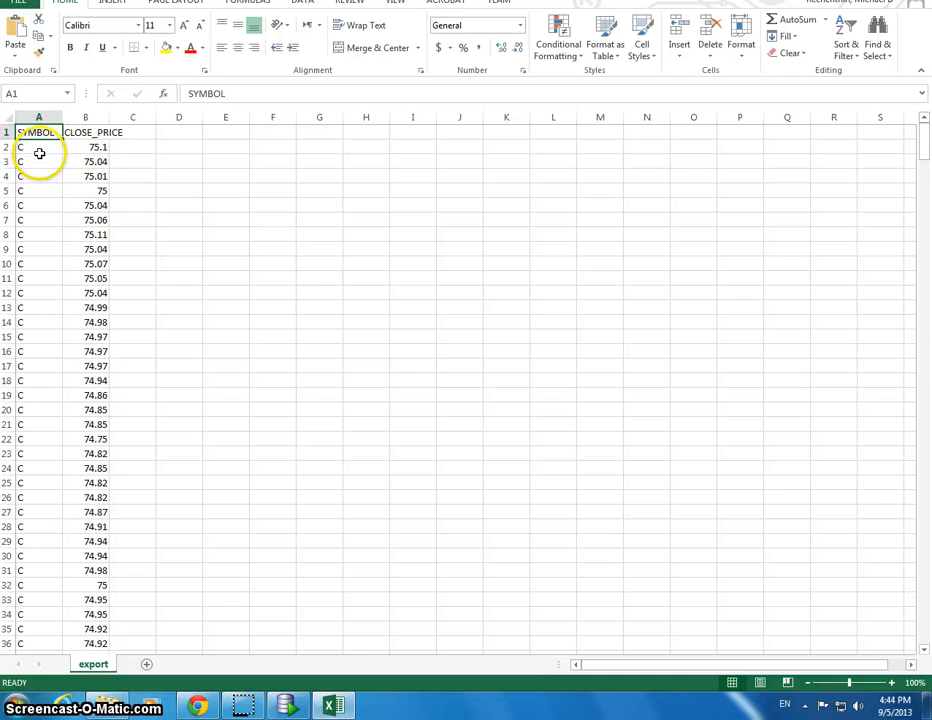
- Check the exported SYMBOL and CLOSE_PRICE rows from the headings down to the last record, then return to the first row
scroll(40, 153, "down", 19)
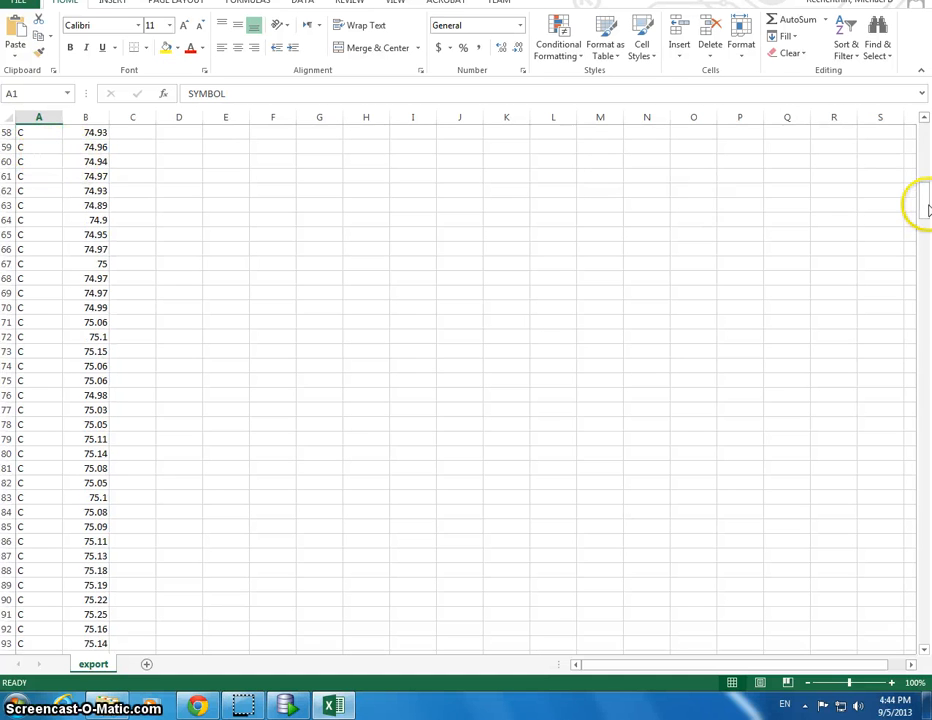
left_click_drag(918, 202, 918, 622)
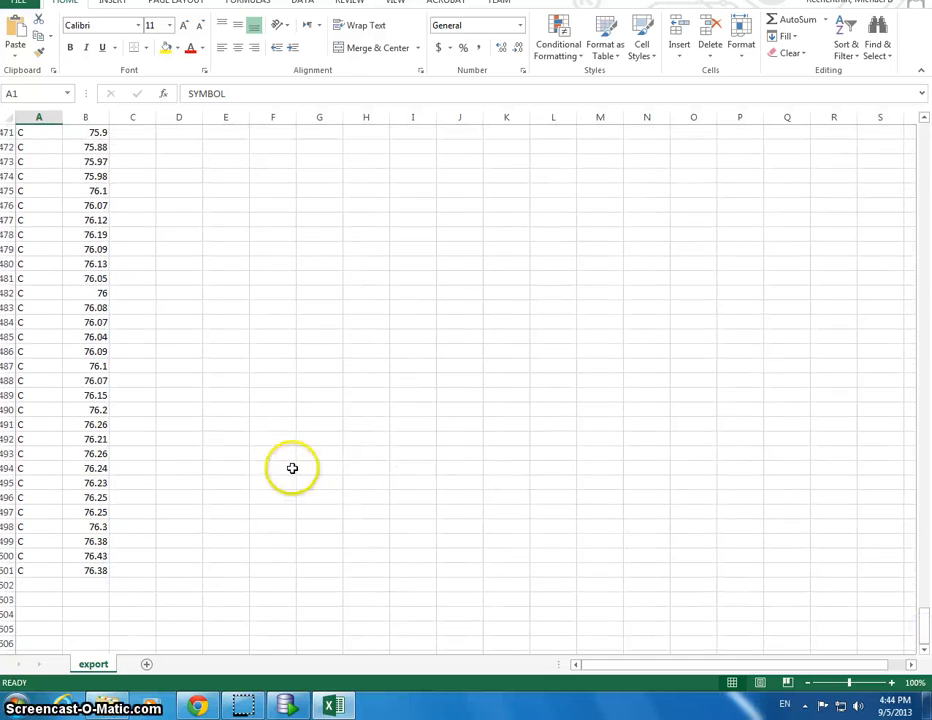
left_click(37, 569)
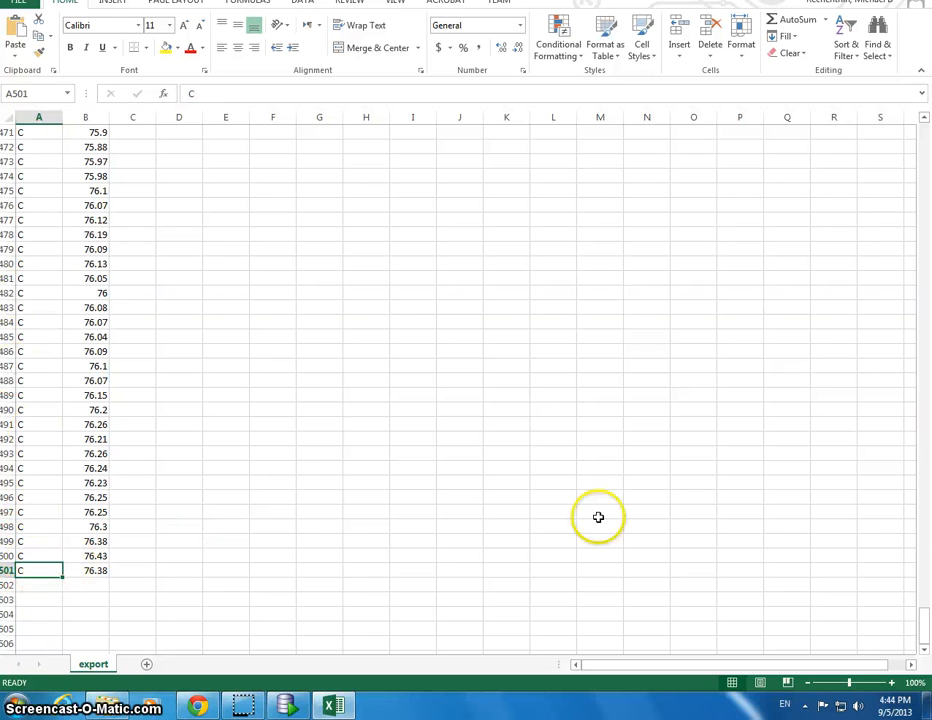
left_click_drag(926, 621, 917, 88)
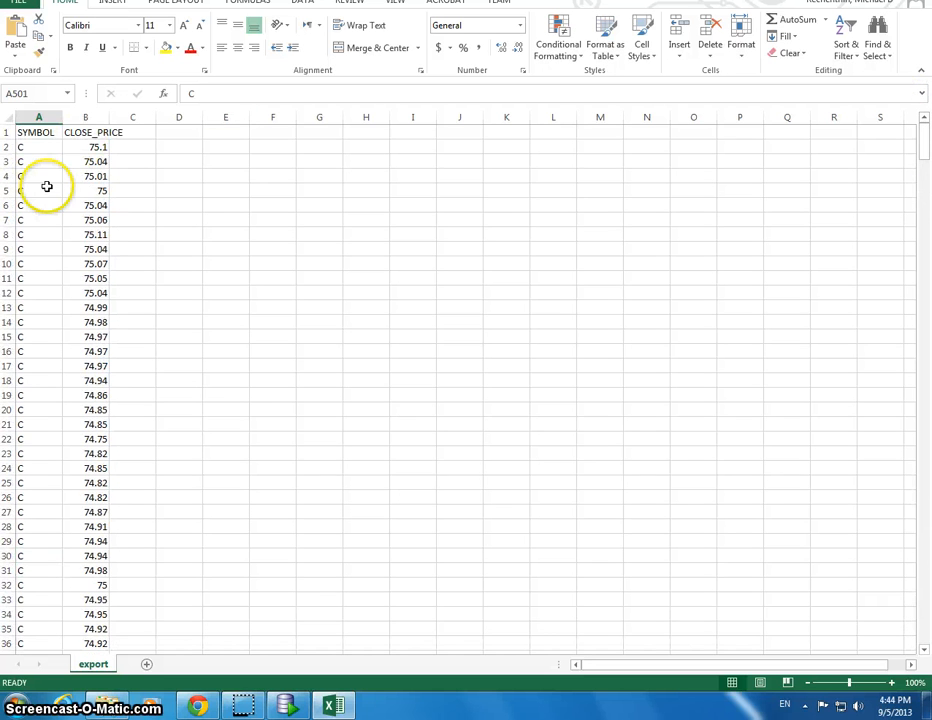